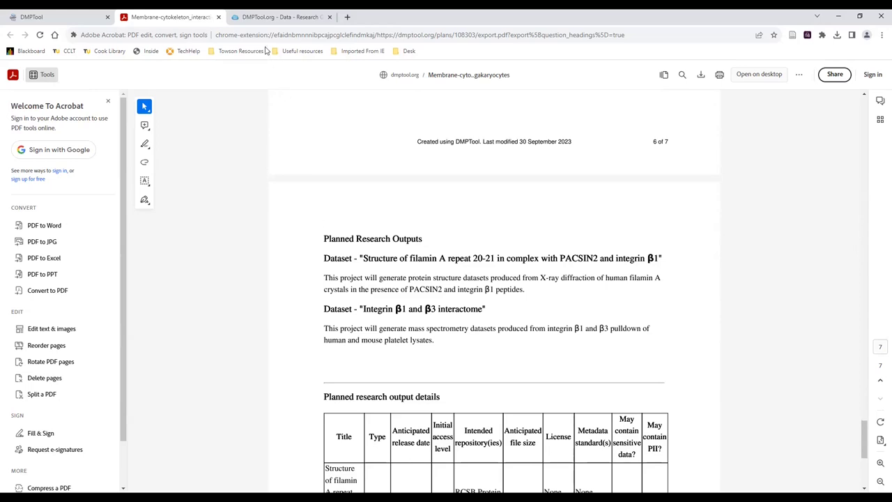
# Switch back to the DMPTool site and open its Help page
pyautogui.click(41, 13)
pyautogui.scroll(2, 521, 335)
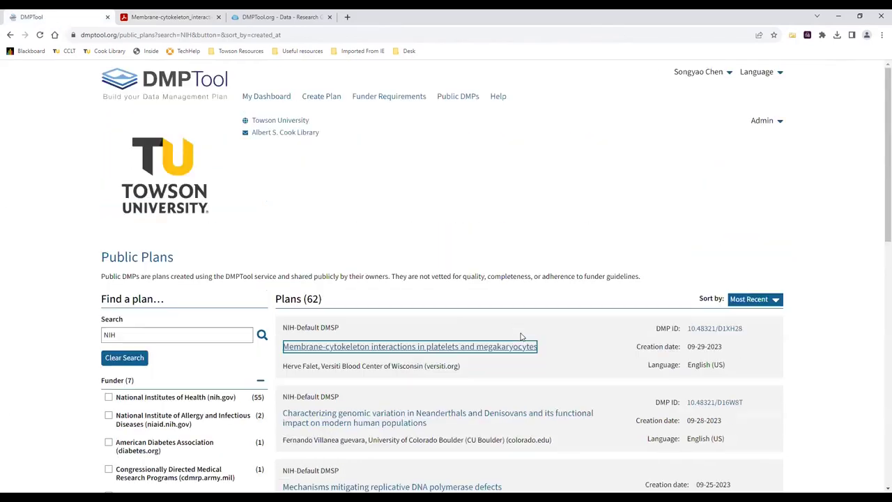
pyautogui.click(463, 99)
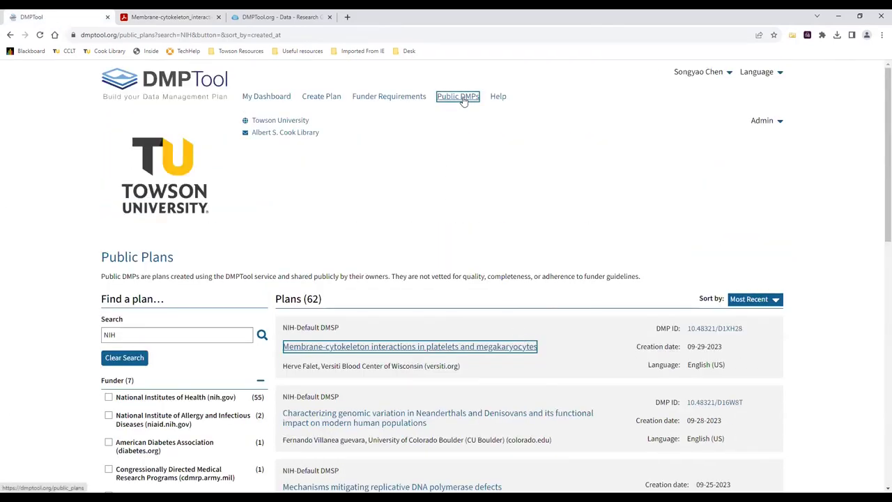
pyautogui.click(498, 99)
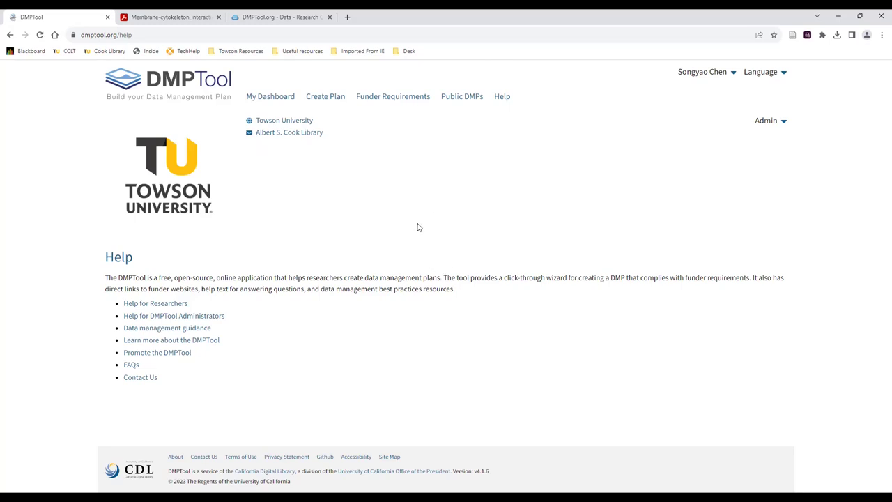
# Open the form for creating a new data management plan and review its required fields
pyautogui.click(328, 98)
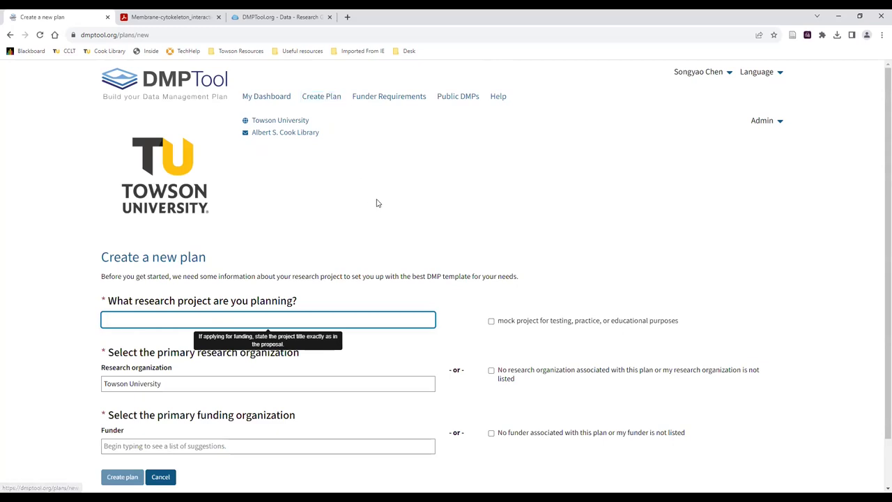
pyautogui.scroll(-1, 402, 194)
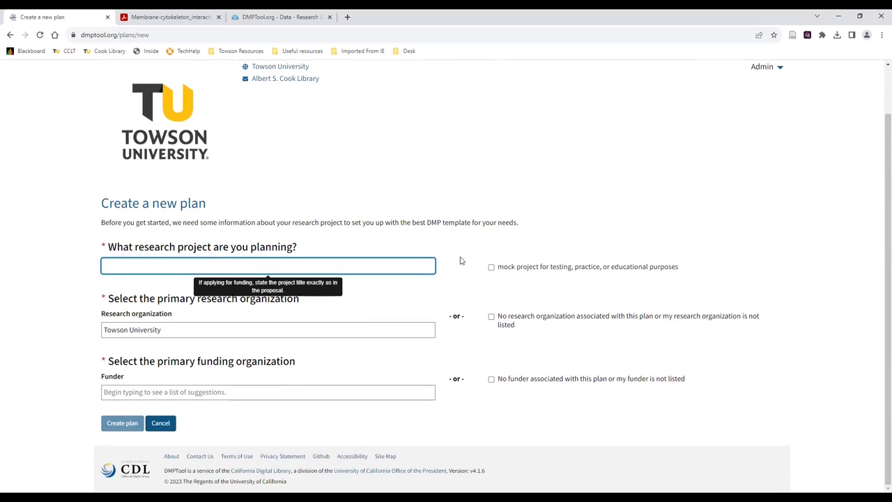
pyautogui.scroll(1, 456, 258)
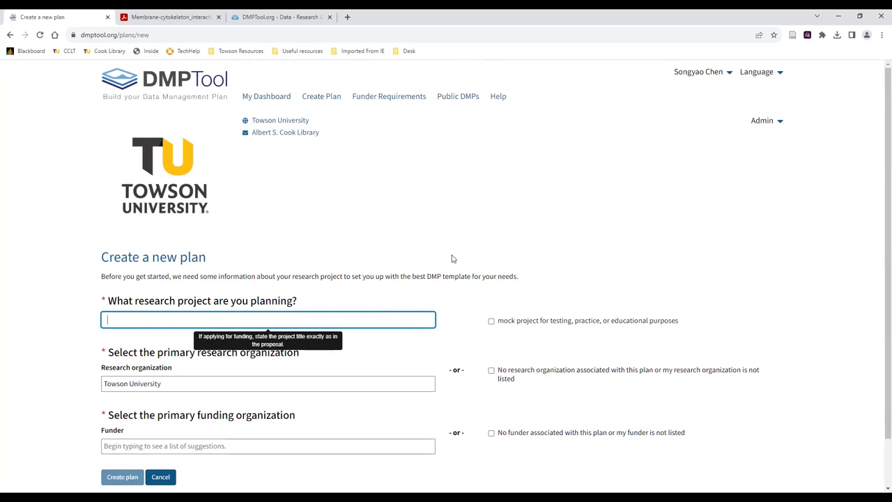
pyautogui.scroll(-1, 460, 249)
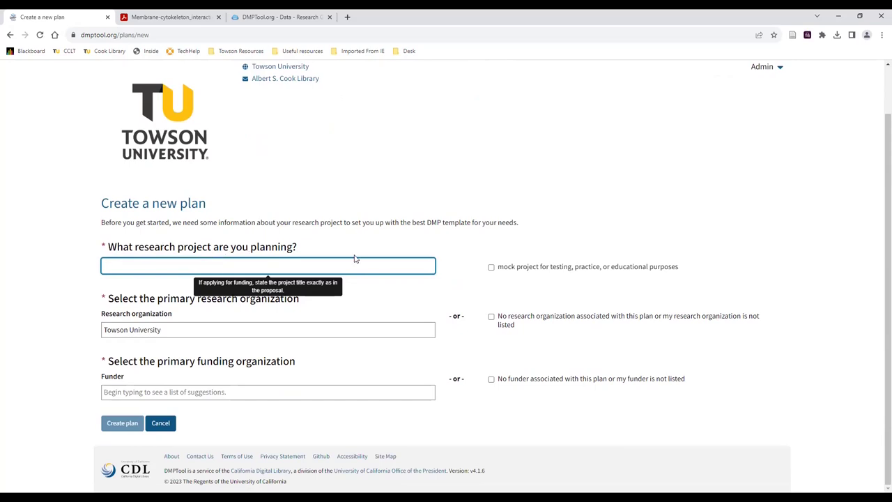
pyautogui.moveTo(98, 248); pyautogui.dragTo(105, 250)
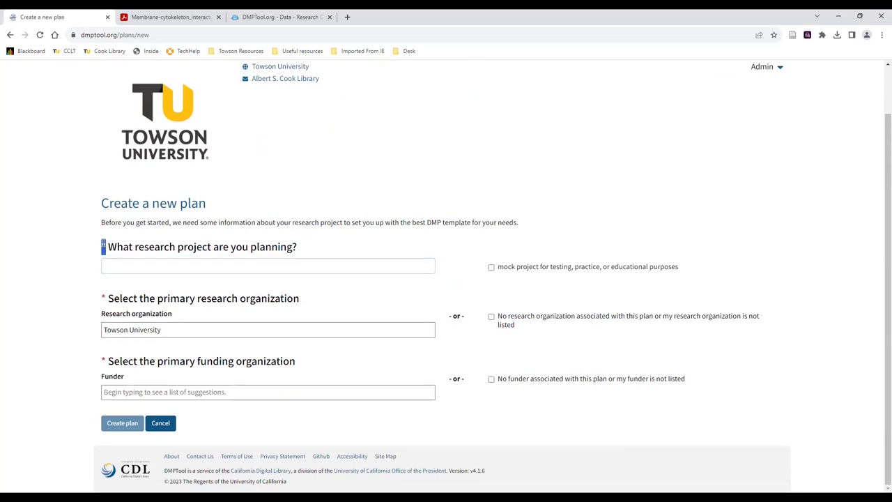
# Title the research project "Test project Oct 4 2023" and mark it as a mock project for testing, practice, or educational purposes
pyautogui.click(109, 261)
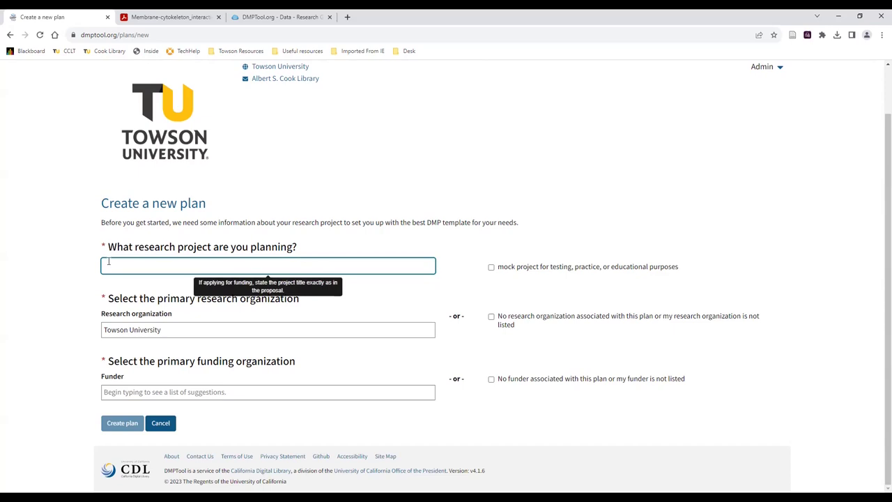
pyautogui.click(108, 262)
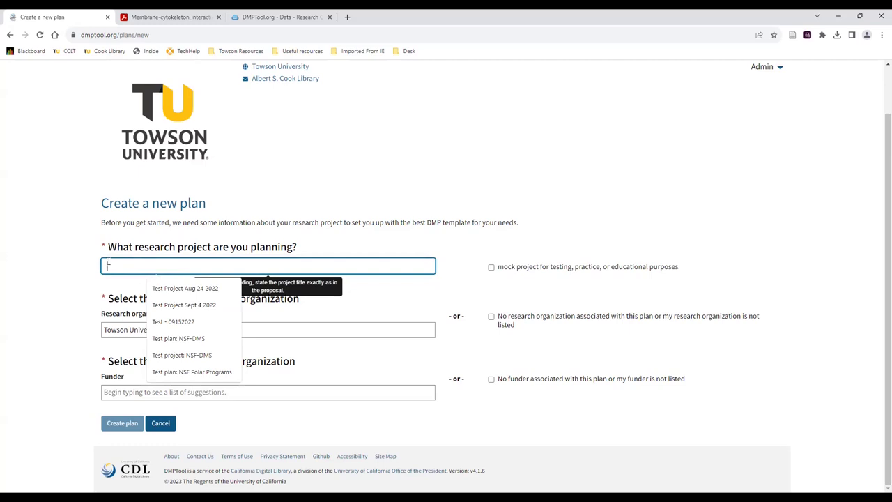
pyautogui.write('Test')
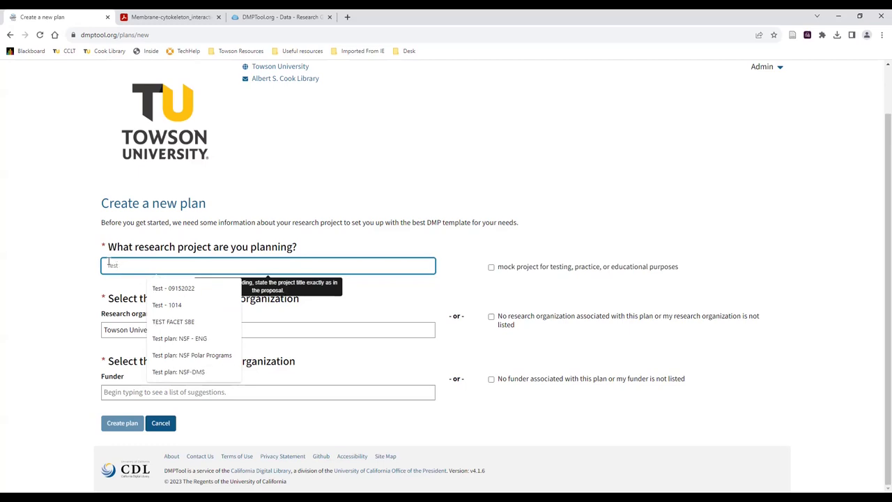
pyautogui.write(' p')
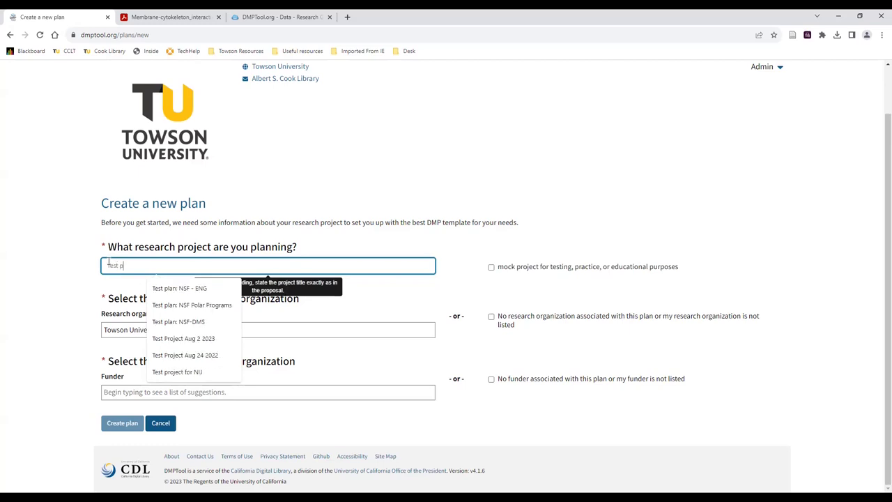
pyautogui.write('roject Oct')
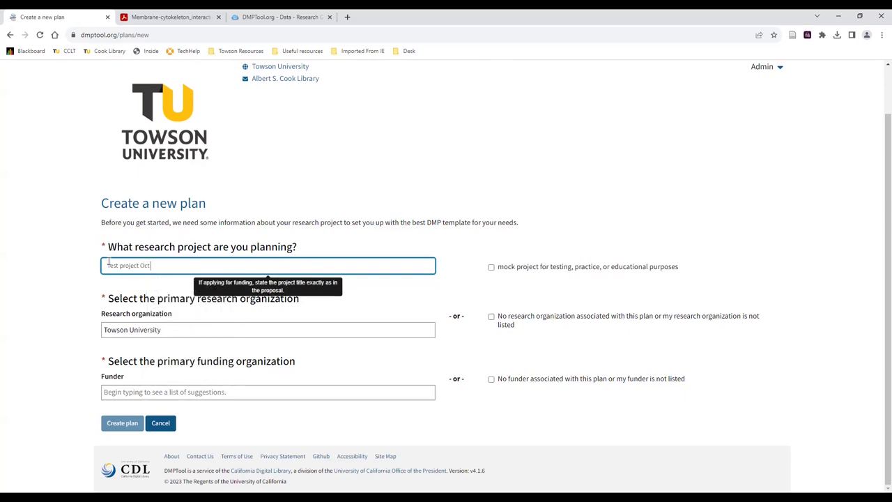
pyautogui.write(' 4.')
pyautogui.write('023')
pyautogui.click(491, 268)
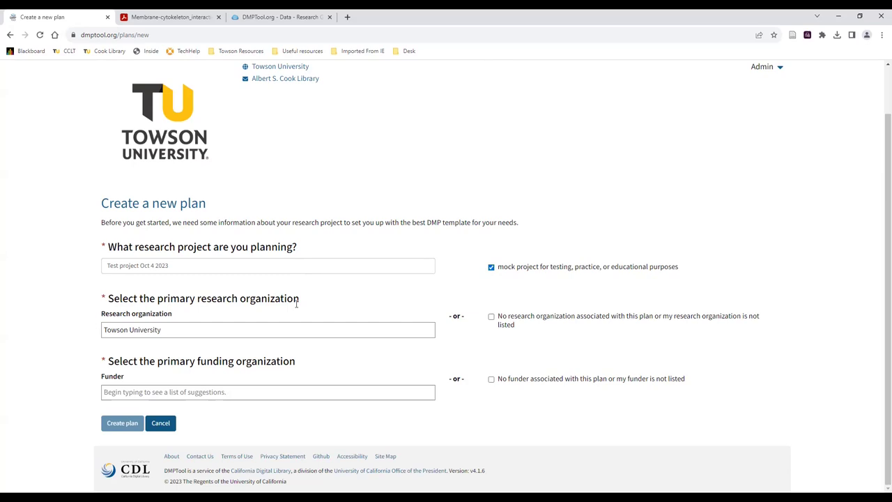
# Try the option for no associated research organization, clear it again, and re-enter Towson University as the research organization
pyautogui.click(189, 325)
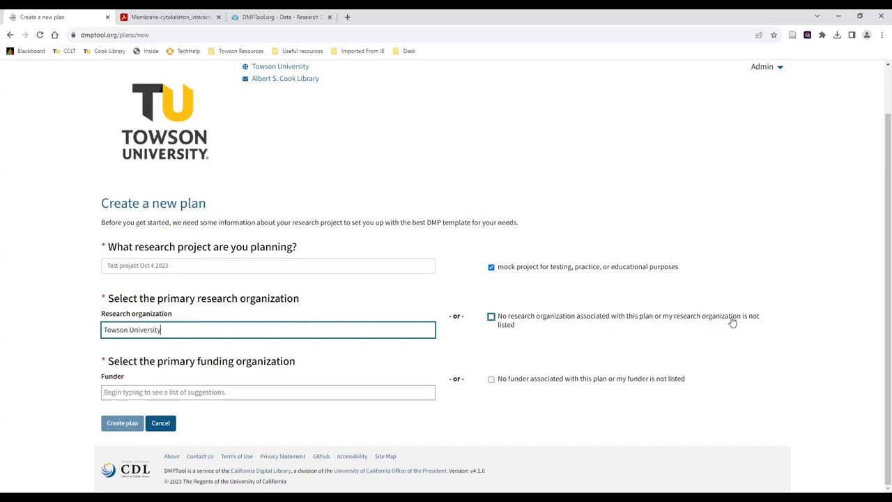
pyautogui.click(492, 317)
pyautogui.click(197, 336)
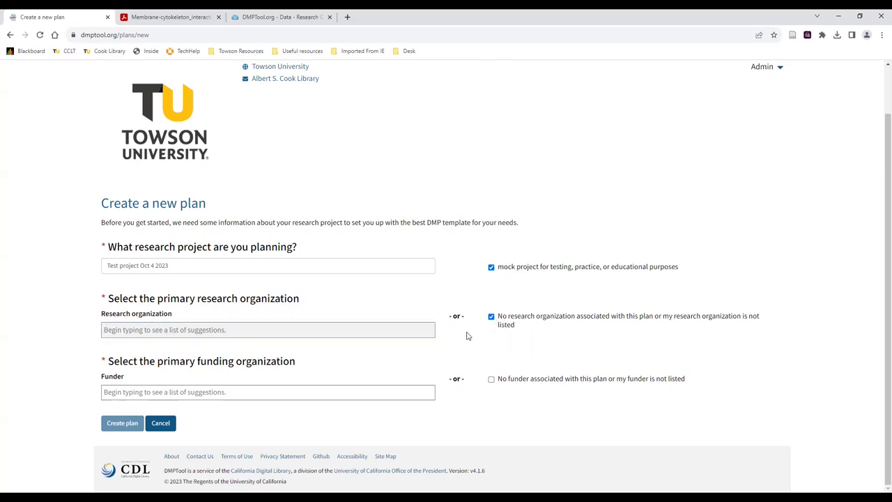
pyautogui.click(491, 316)
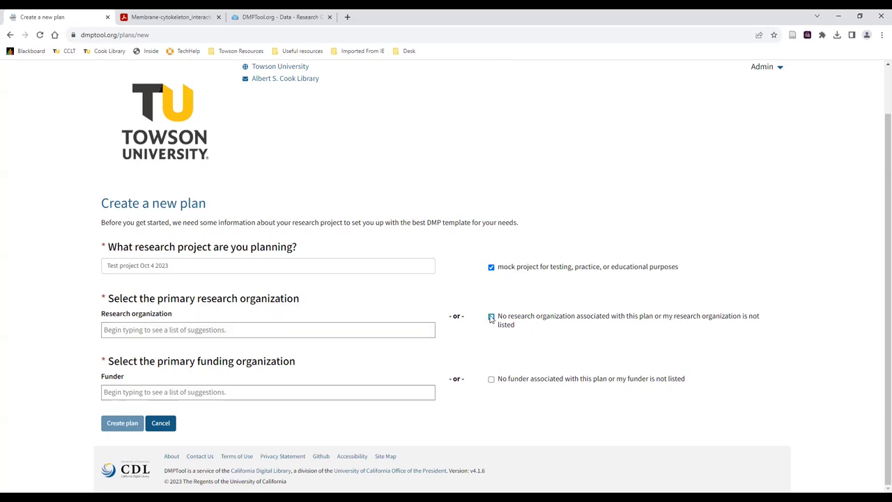
pyautogui.click(386, 331)
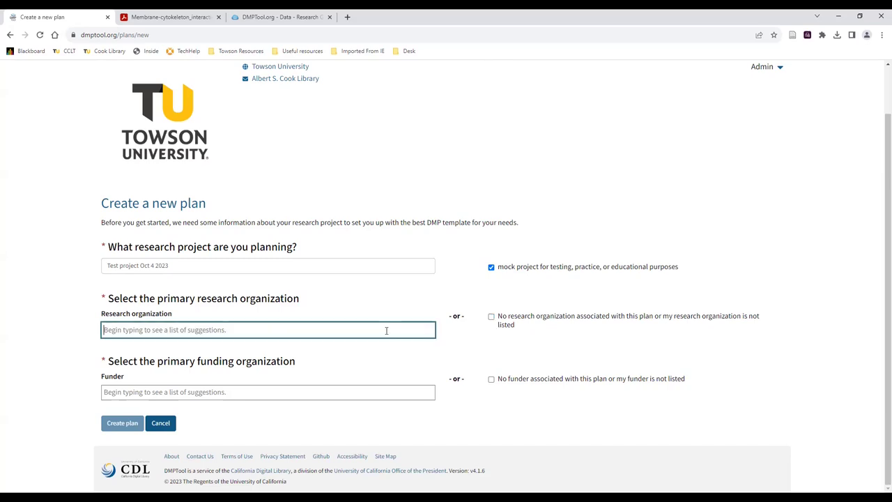
pyautogui.write('towson')
pyautogui.click(388, 269)
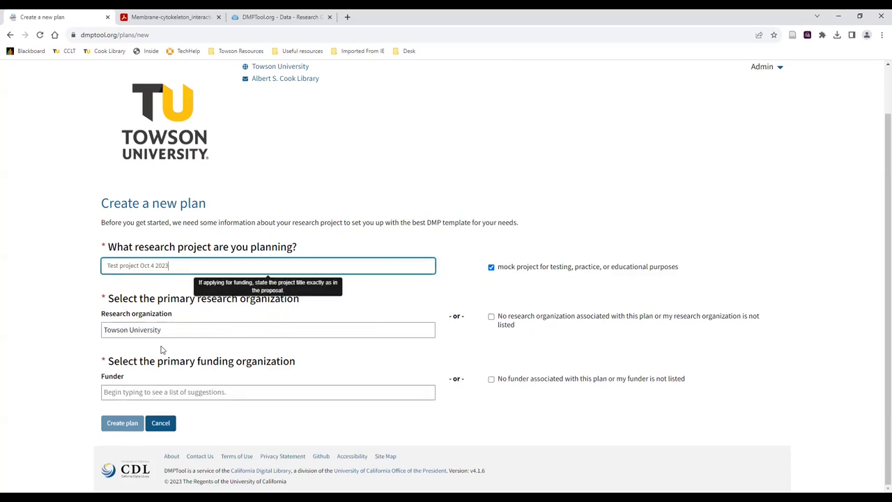
pyautogui.click(68, 350)
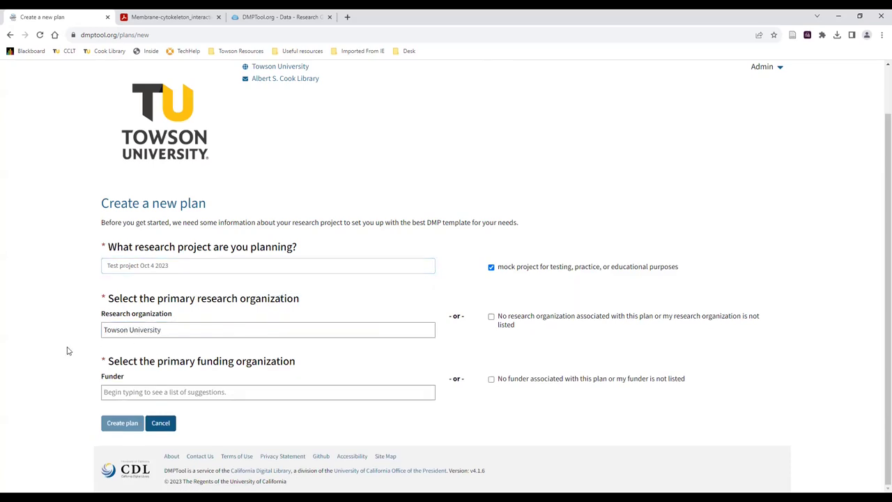
# Search the funders for "nih" and select National Institutes of Health (nih.gov) as the primary funding organization
pyautogui.press('Tab')
pyautogui.click(165, 362)
pyautogui.click(242, 391)
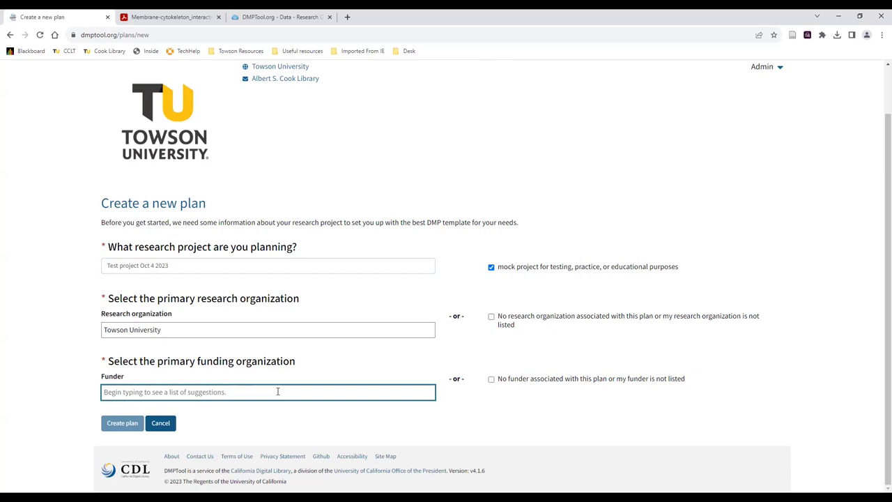
pyautogui.write('n')
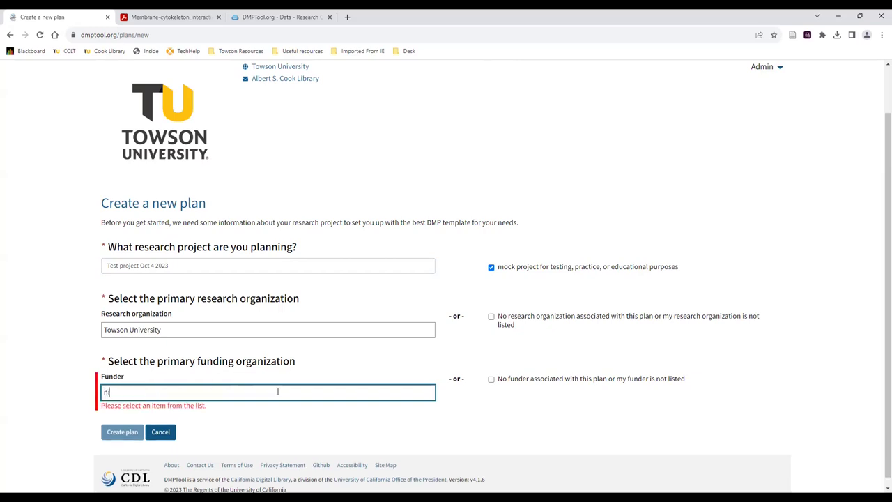
pyautogui.write('ih')
pyautogui.doubleClick(277, 392)
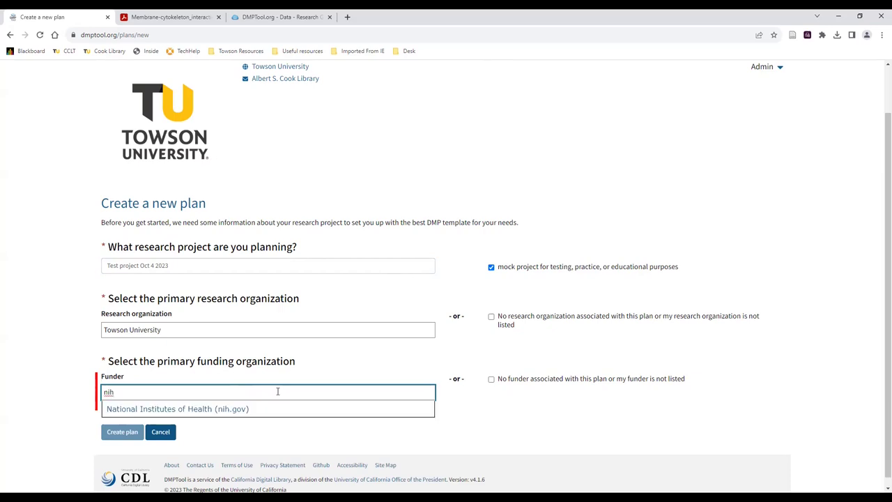
pyautogui.click(213, 409)
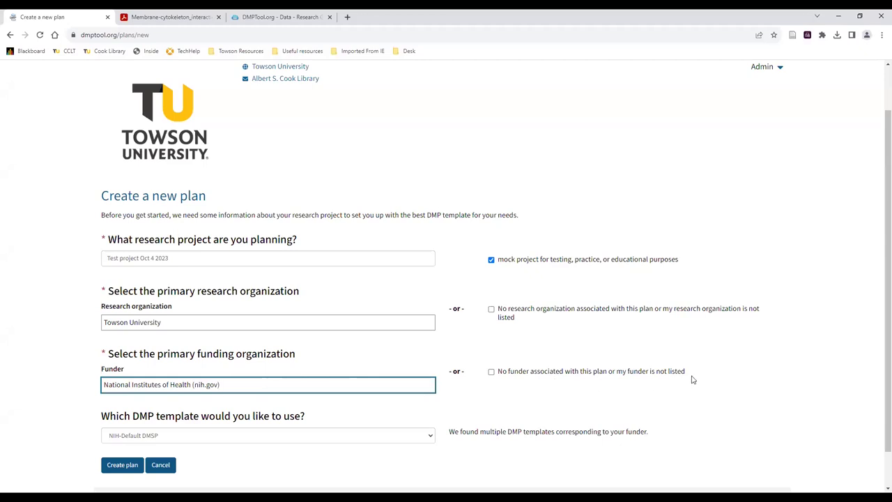
# Choose the NIH-Default DMSP template for the plan and create the plan
pyautogui.scroll(-1, 780, 374)
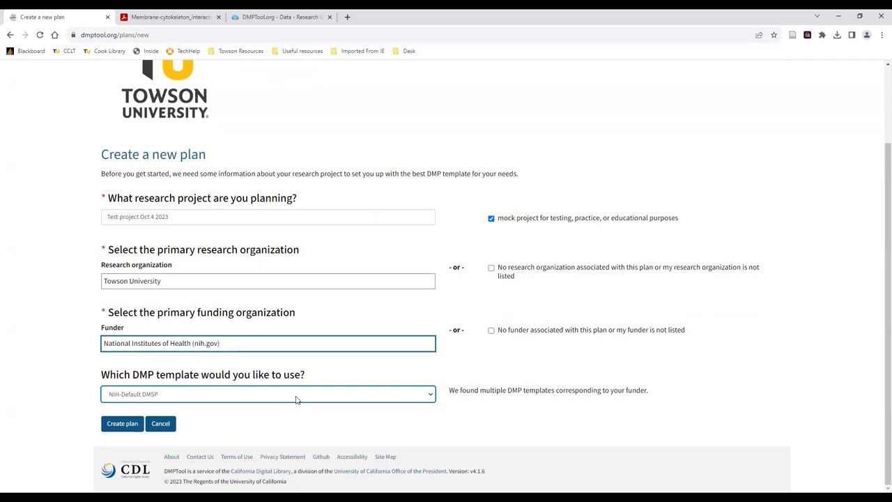
pyautogui.scroll(1, 295, 396)
pyautogui.click(216, 461)
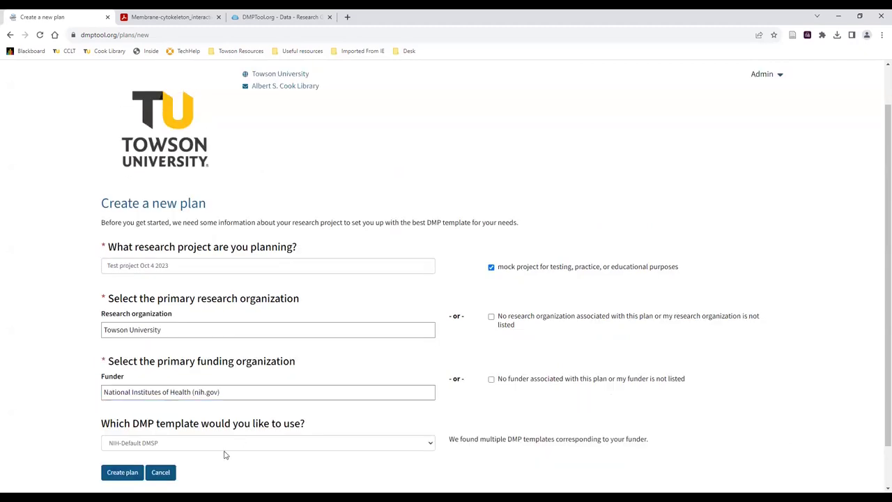
pyautogui.click(232, 447)
pyautogui.scroll(-1, 179, 386)
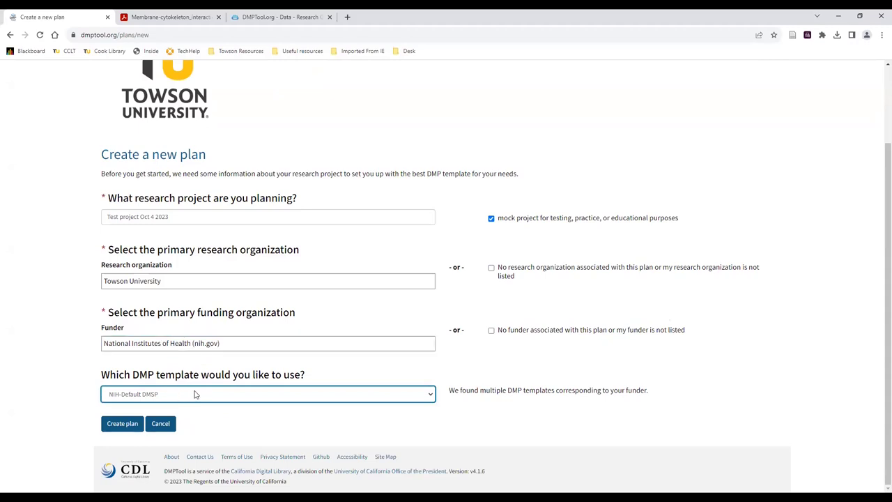
pyautogui.click(202, 394)
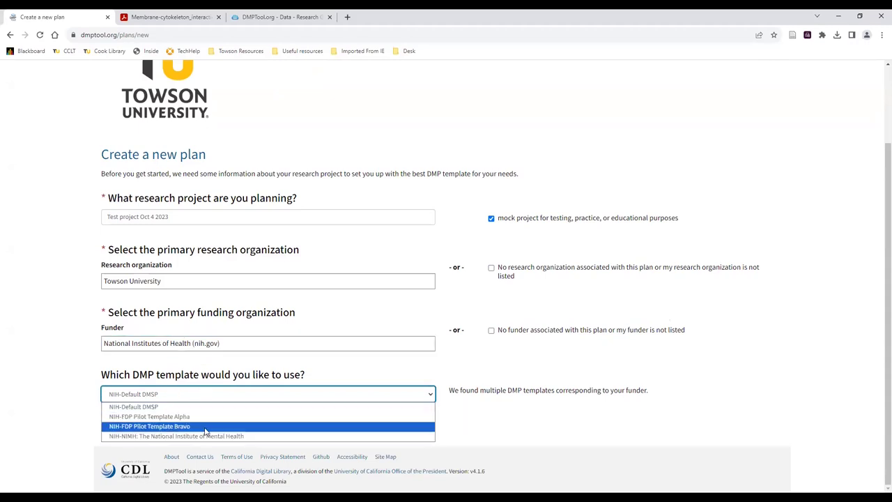
pyautogui.click(153, 407)
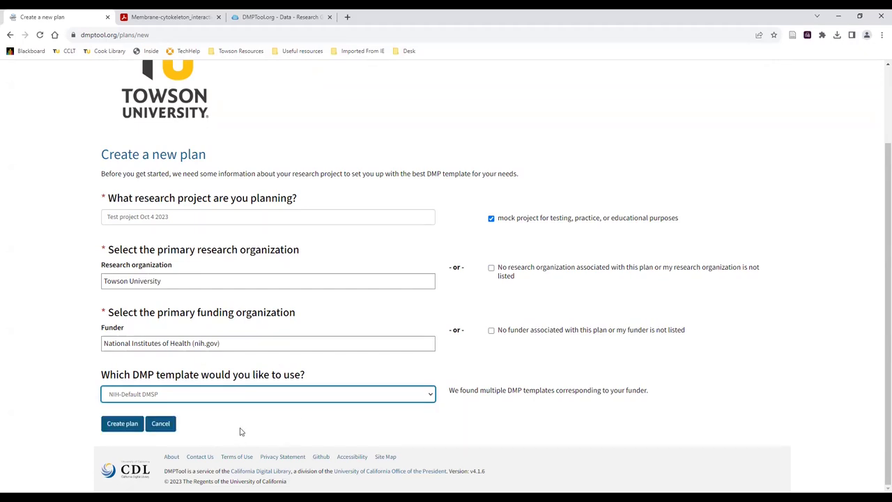
pyautogui.scroll(2, 744, 331)
pyautogui.scroll(-2, 795, 307)
pyautogui.click(121, 425)
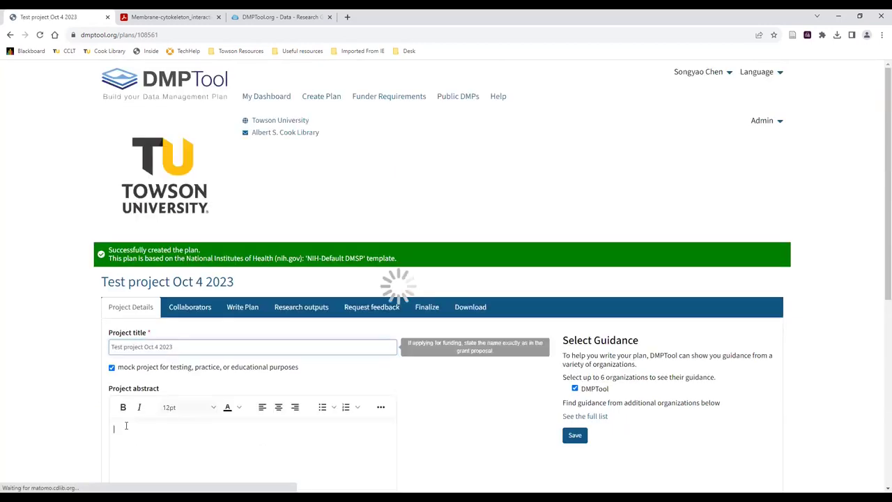
# Enter "Test project abstract for the DMP workshop." as the project abstract
pyautogui.scroll(-1, 492, 307)
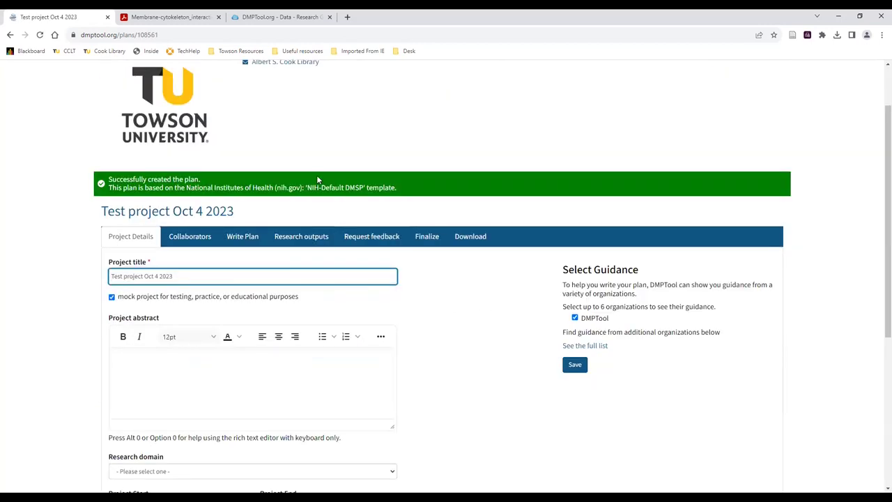
pyautogui.scroll(1, 317, 179)
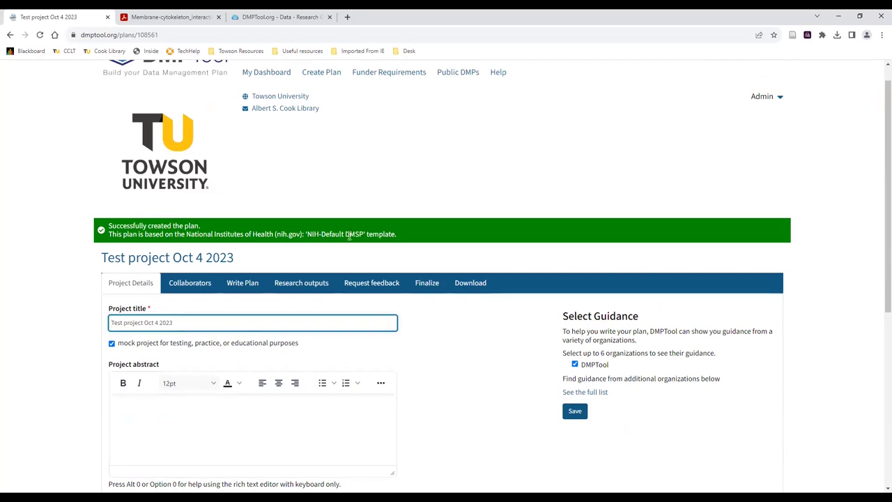
pyautogui.scroll(-3, 464, 283)
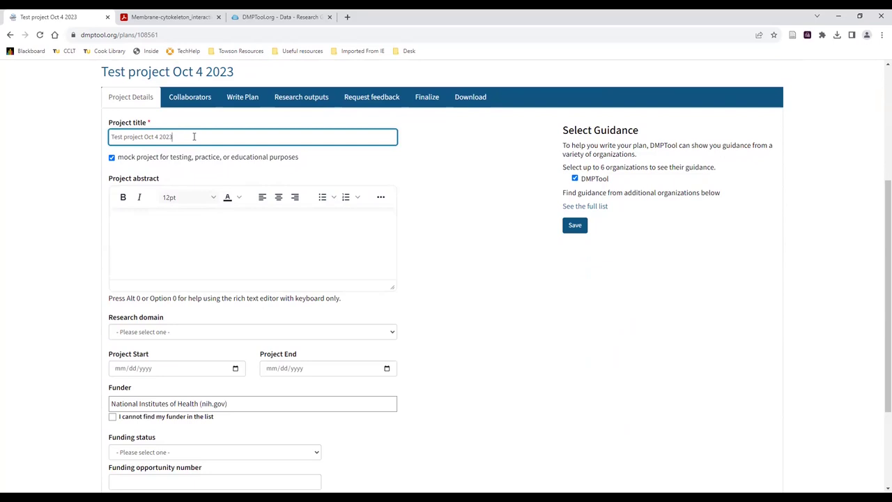
pyautogui.click(186, 228)
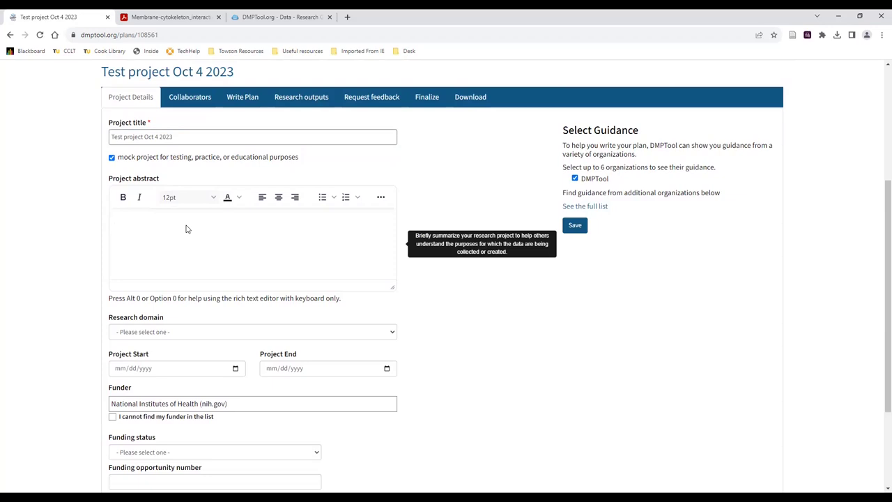
pyautogui.write('est project absstract for the D')
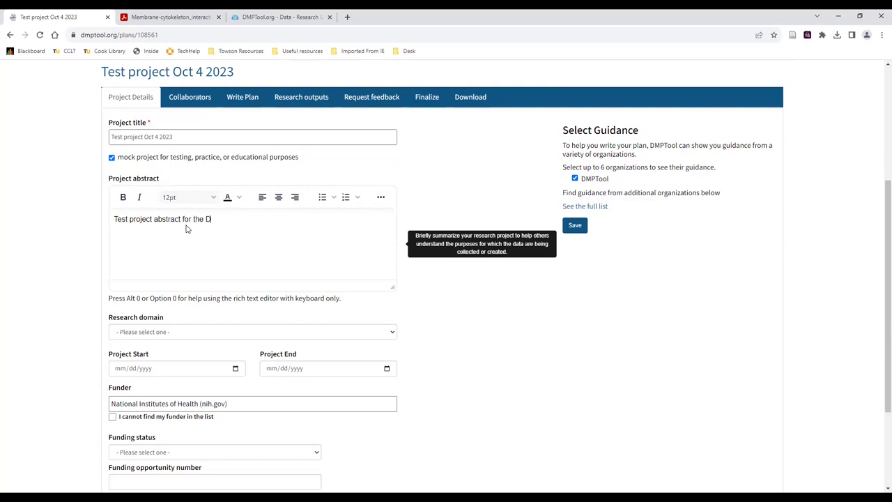
pyautogui.write('MP works')
# Try bold formatting on the word "abstract" in the project abstract, then remove it again
pyautogui.moveTo(258, 218); pyautogui.dragTo(109, 230)
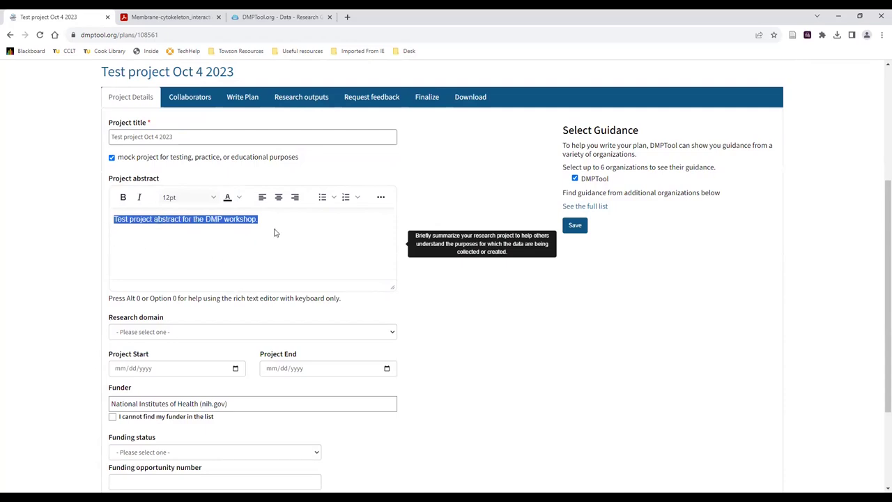
pyautogui.click(247, 226)
pyautogui.moveTo(271, 218); pyautogui.dragTo(110, 225)
pyautogui.click(154, 244)
pyautogui.doubleClick(172, 221)
pyautogui.click(123, 197)
pyautogui.click(123, 197)
pyautogui.scroll(-3, 244, 279)
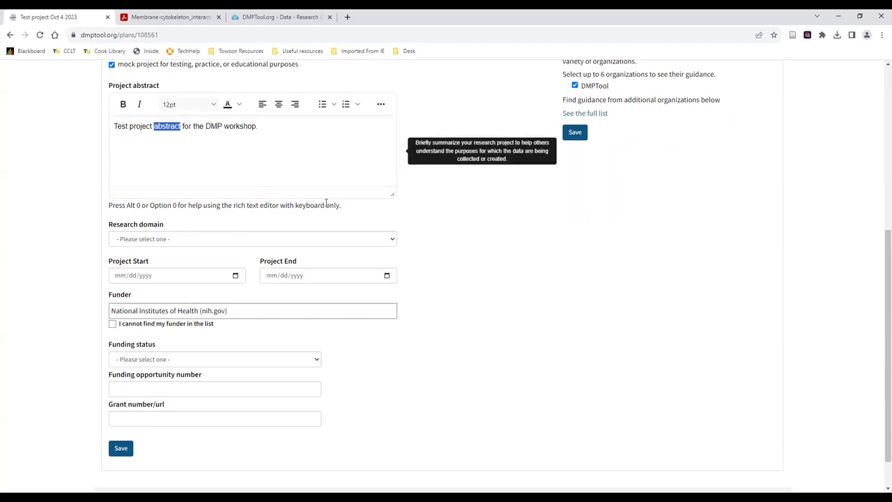
pyautogui.click(272, 156)
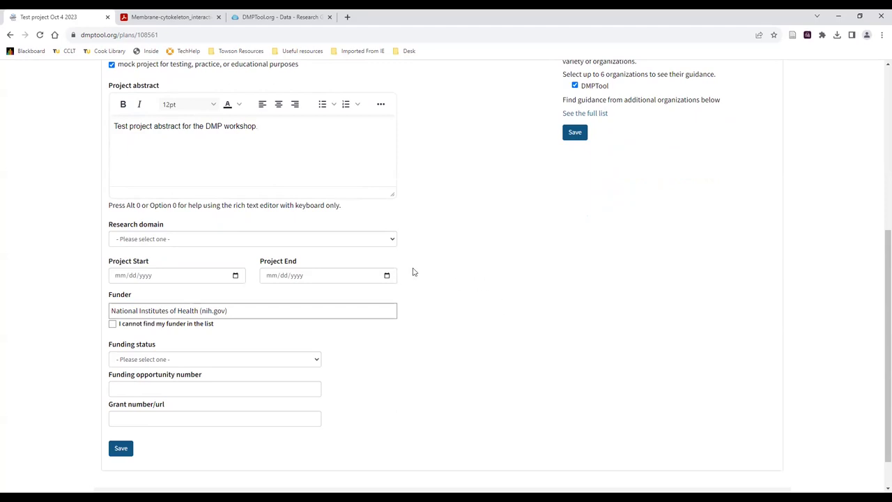
# Set the plan's research domain to Health sciences
pyautogui.scroll(1, 509, 313)
pyautogui.scroll(-1, 428, 313)
pyautogui.click(211, 277)
pyautogui.click(147, 239)
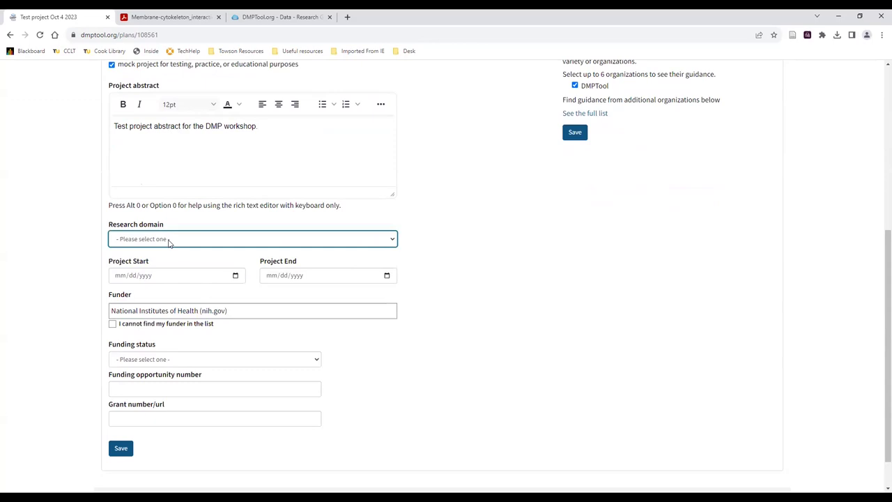
pyautogui.scroll(-4, 227, 373)
pyautogui.scroll(4, 227, 375)
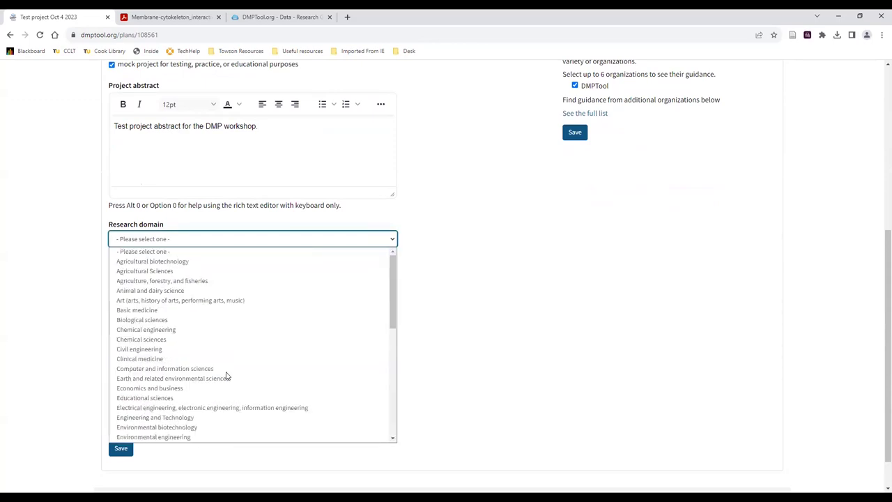
pyautogui.scroll(-2, 226, 376)
pyautogui.scroll(2, 225, 375)
pyautogui.scroll(-3, 232, 366)
pyautogui.scroll(10, 232, 348)
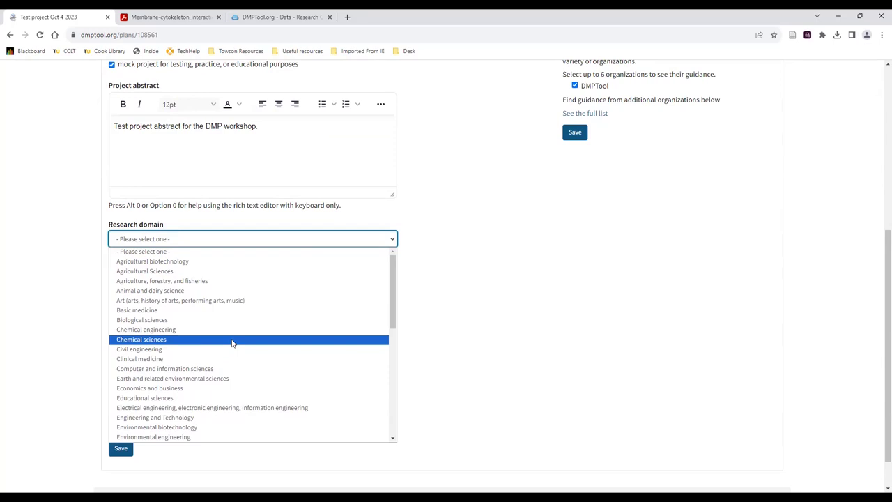
pyautogui.scroll(-3, 261, 341)
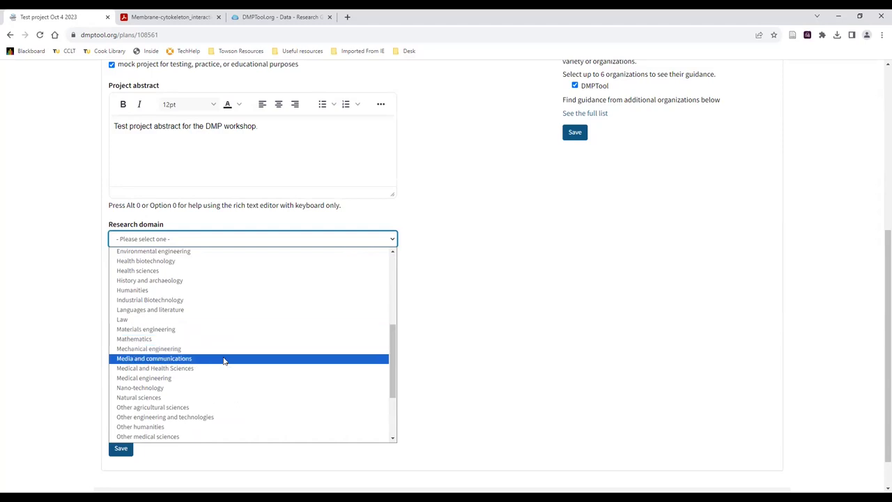
pyautogui.click(197, 271)
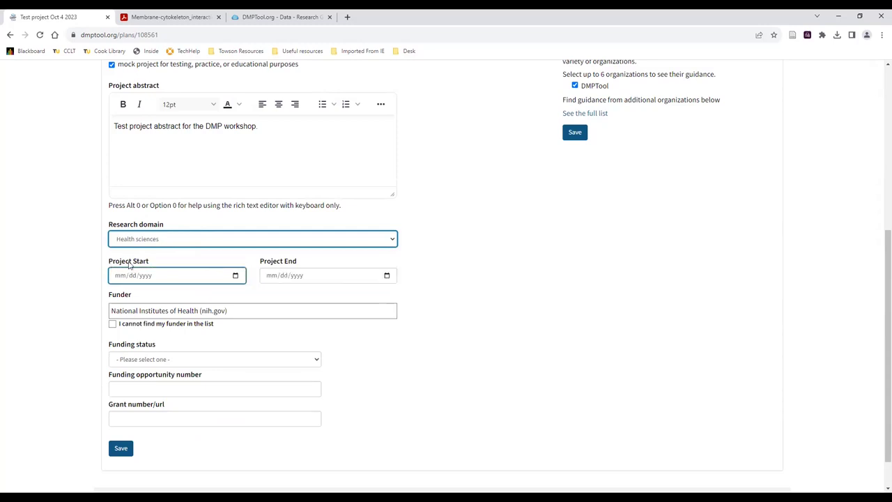
# Set the project start date to 11/01/2023
pyautogui.click(162, 276)
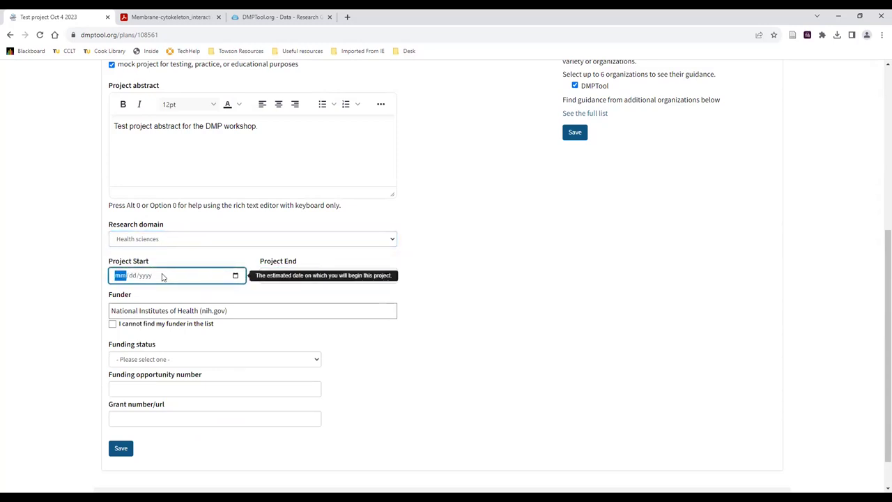
pyautogui.click(235, 276)
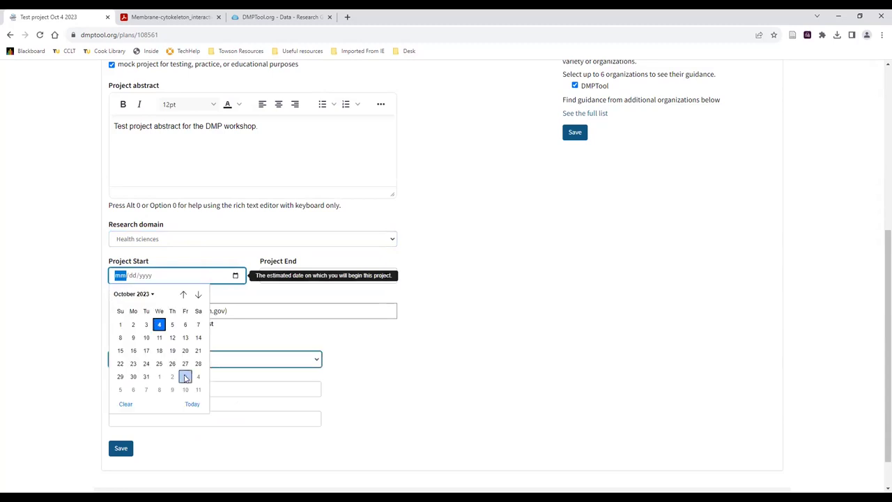
pyautogui.scroll(-1, 157, 377)
pyautogui.click(160, 322)
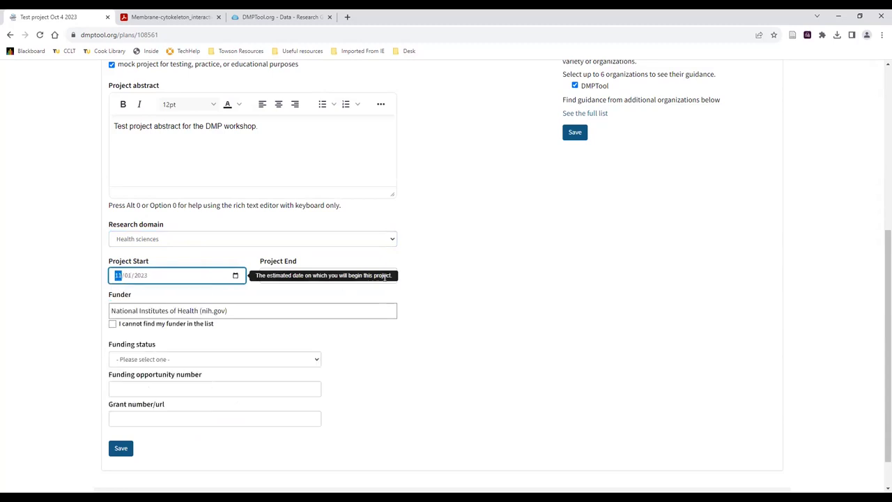
pyautogui.click(495, 291)
# Set the project end date to 12/31/2023
pyautogui.click(326, 277)
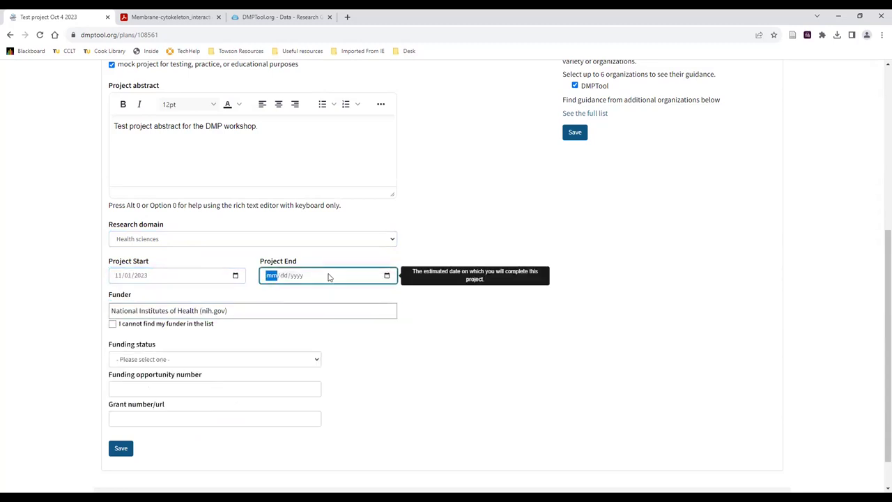
pyautogui.click(387, 276)
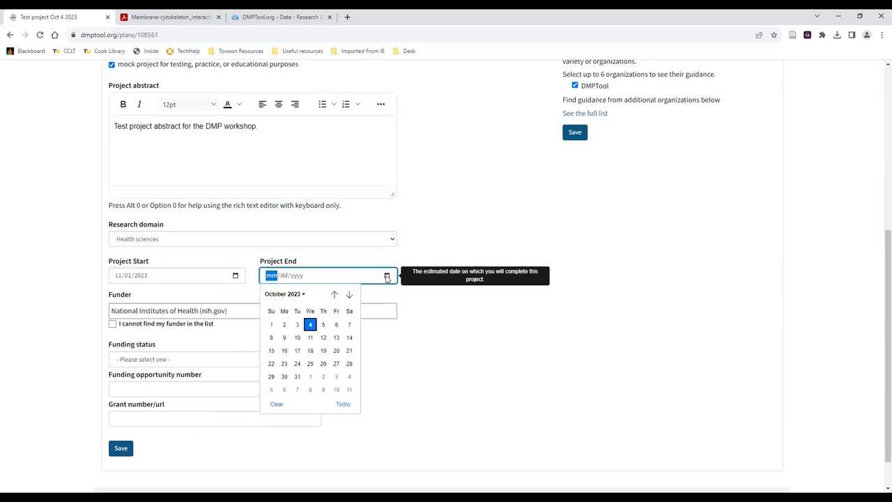
pyautogui.click(351, 296)
pyautogui.click(350, 295)
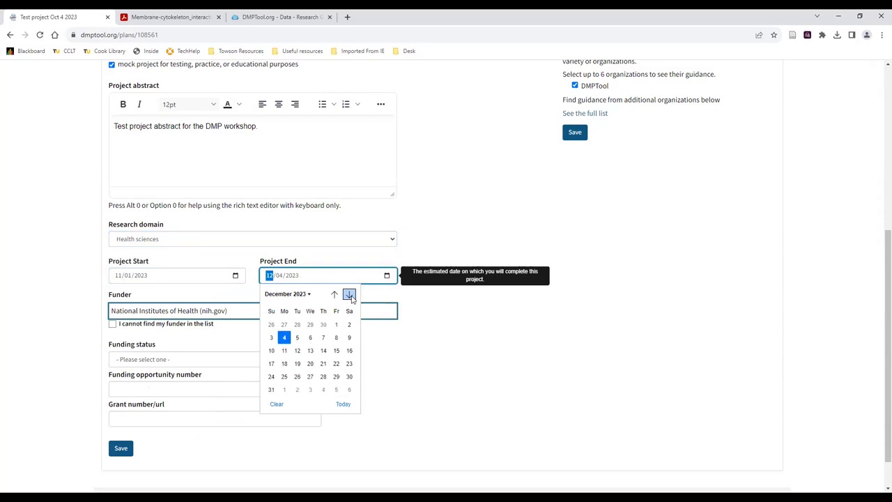
pyautogui.click(271, 389)
pyautogui.click(185, 313)
pyautogui.click(61, 309)
pyautogui.click(172, 312)
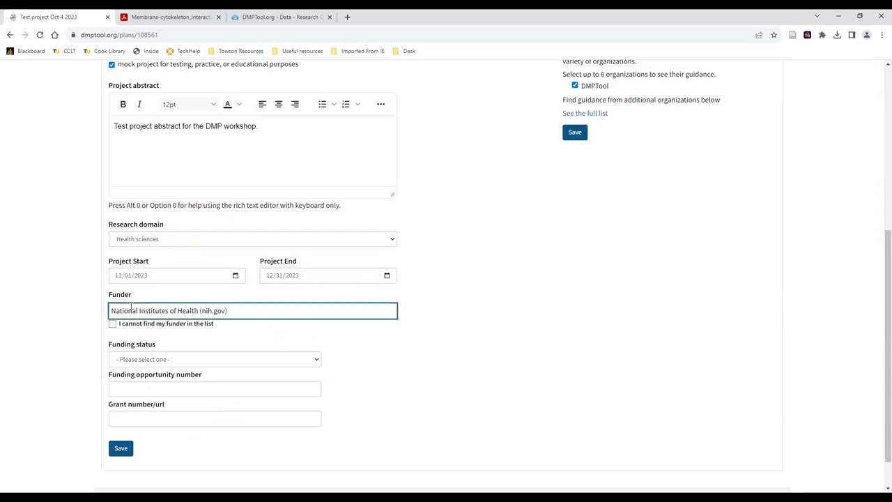
pyautogui.click(195, 329)
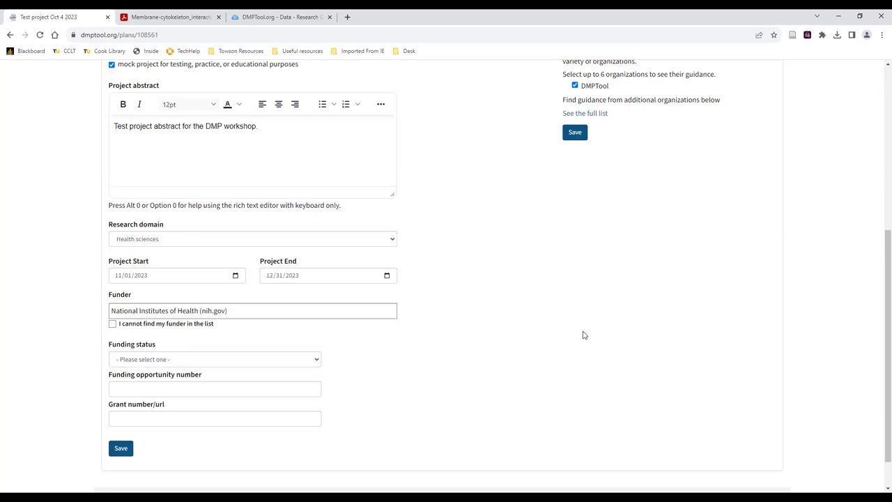
# Set the funding status of the project to Planned
pyautogui.scroll(-1, 583, 335)
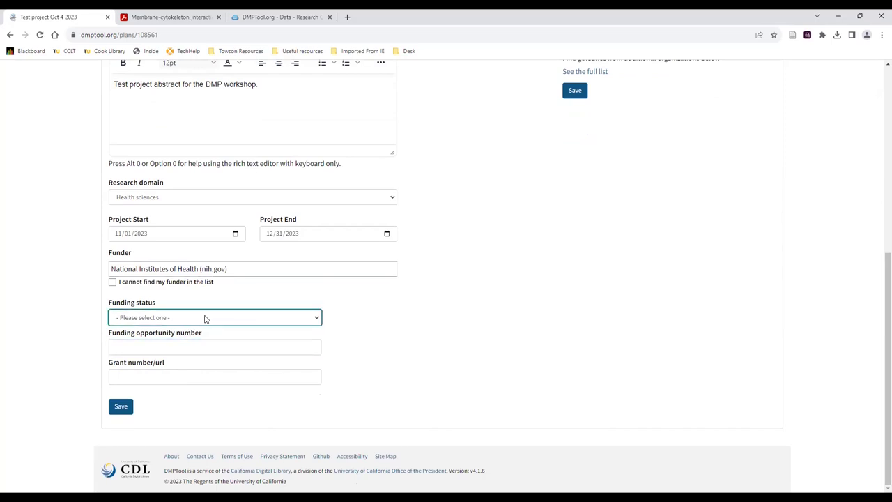
pyautogui.click(180, 319)
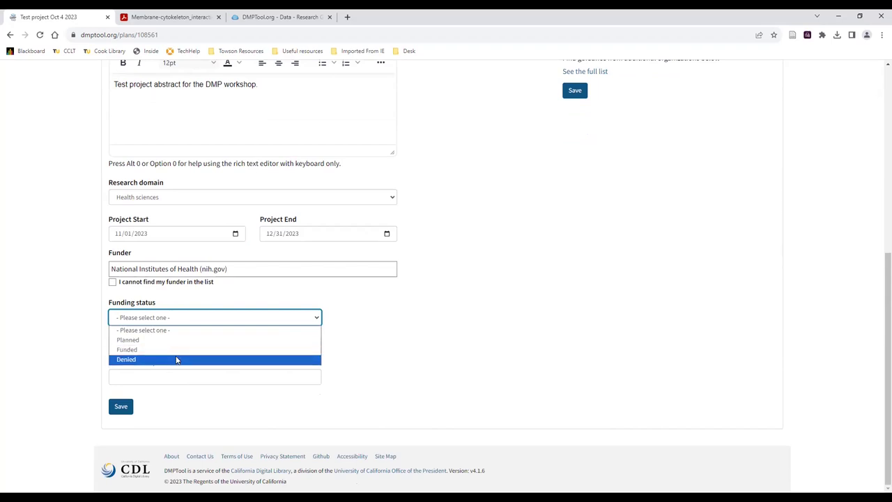
pyautogui.click(179, 340)
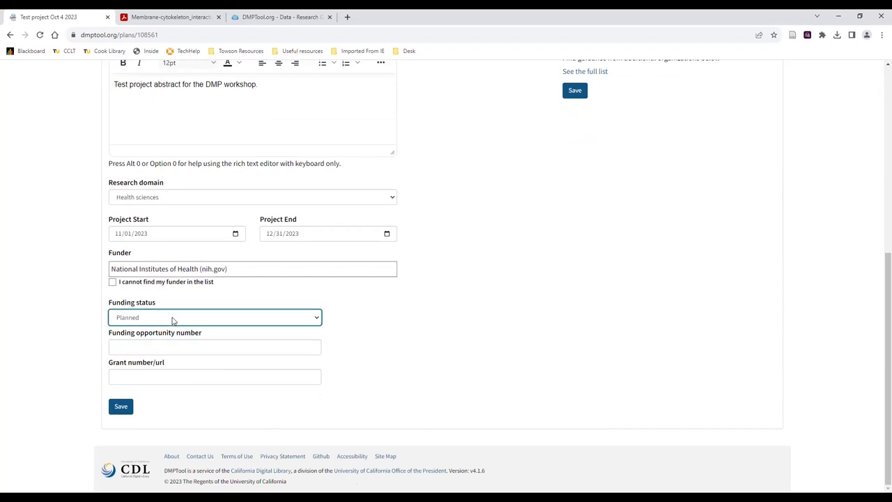
# Examine the help notes for the funding opportunity number and grant number/url fields without filling them in
pyautogui.click(169, 340)
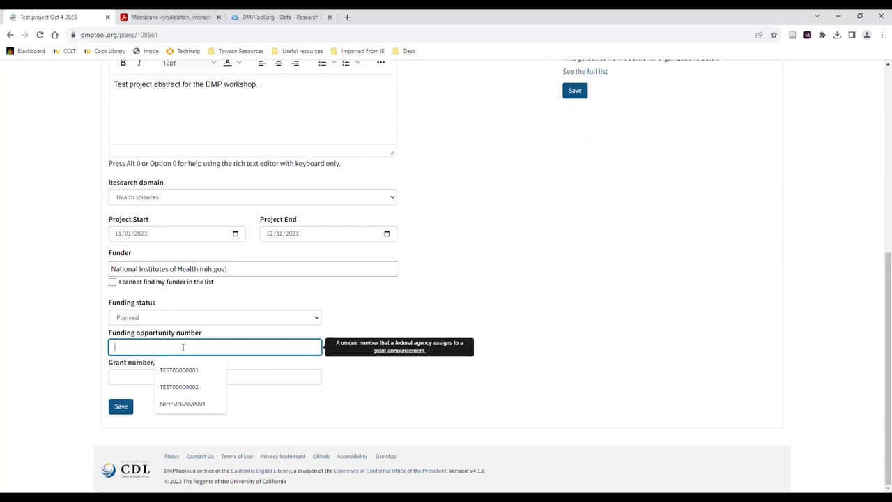
pyautogui.click(281, 377)
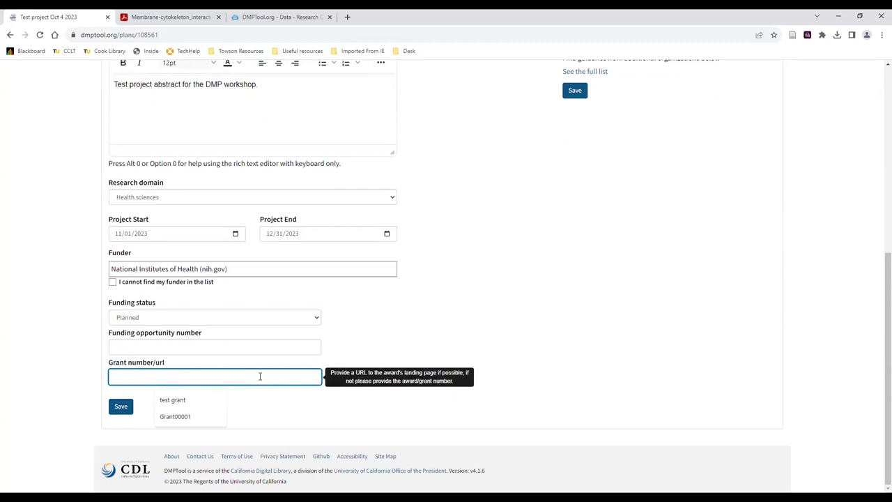
pyautogui.click(279, 409)
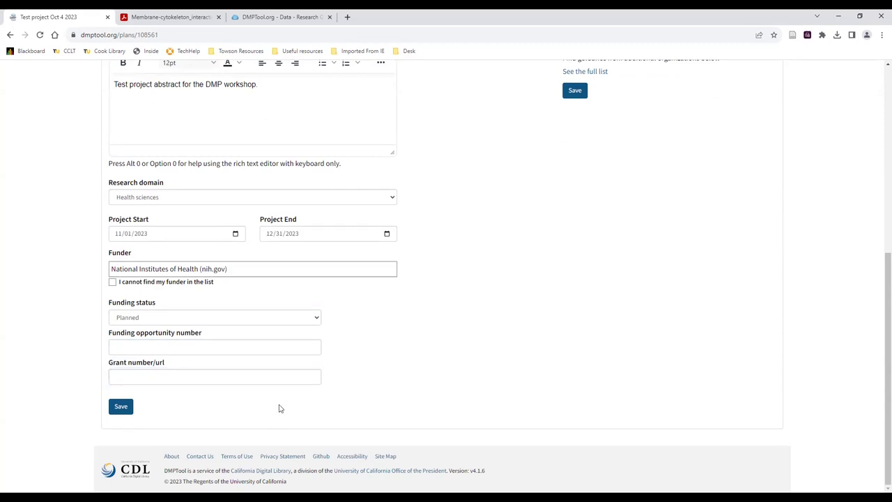
pyautogui.click(291, 376)
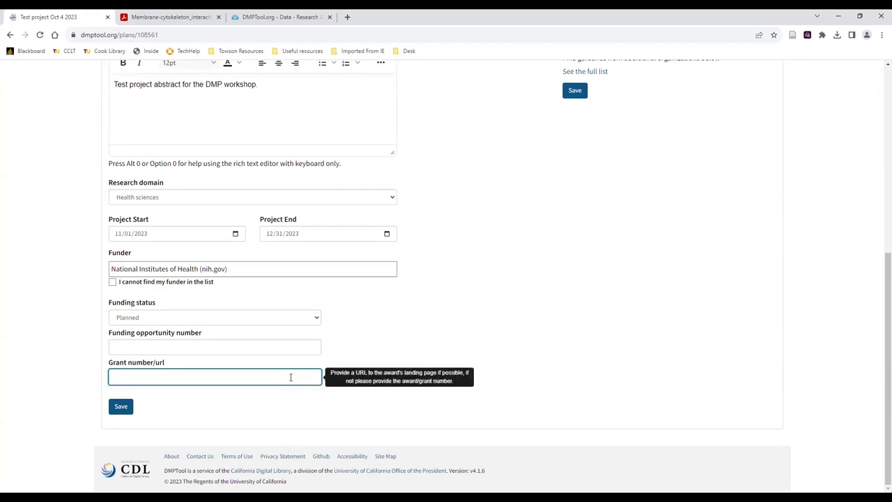
# Save the completed project details and look over the saved entries
pyautogui.scroll(4, 508, 313)
pyautogui.scroll(-1, 505, 295)
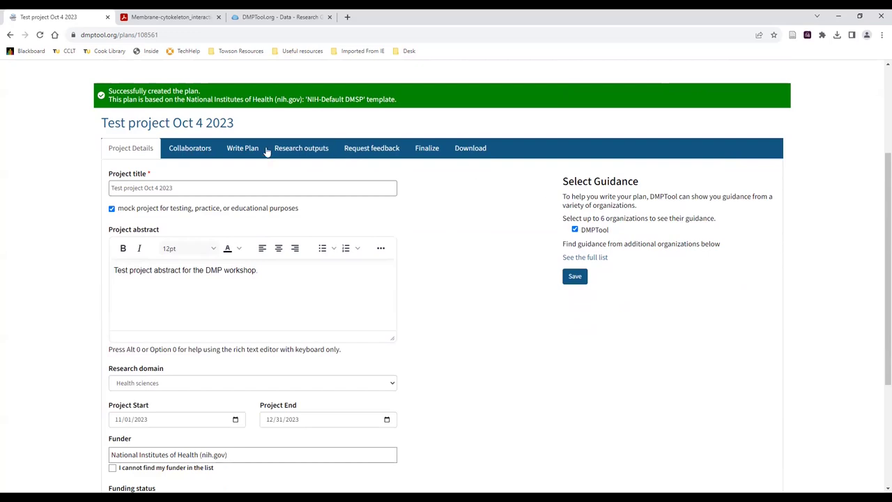
pyautogui.click(241, 168)
pyautogui.scroll(-3, 573, 319)
pyautogui.click(185, 373)
pyautogui.click(120, 408)
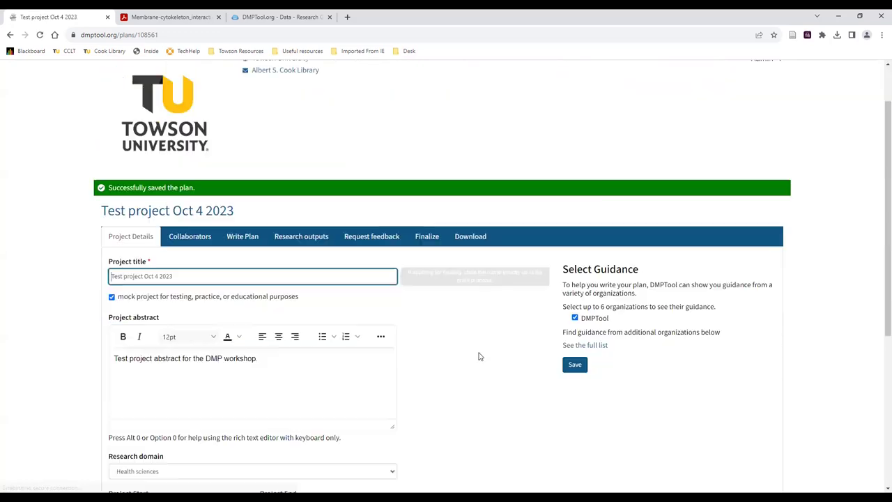
pyautogui.scroll(-5, 453, 340)
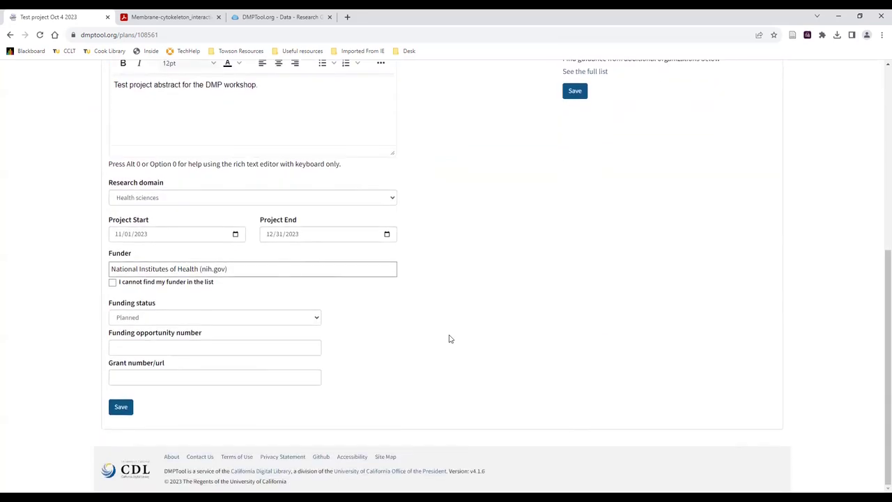
pyautogui.scroll(4, 449, 338)
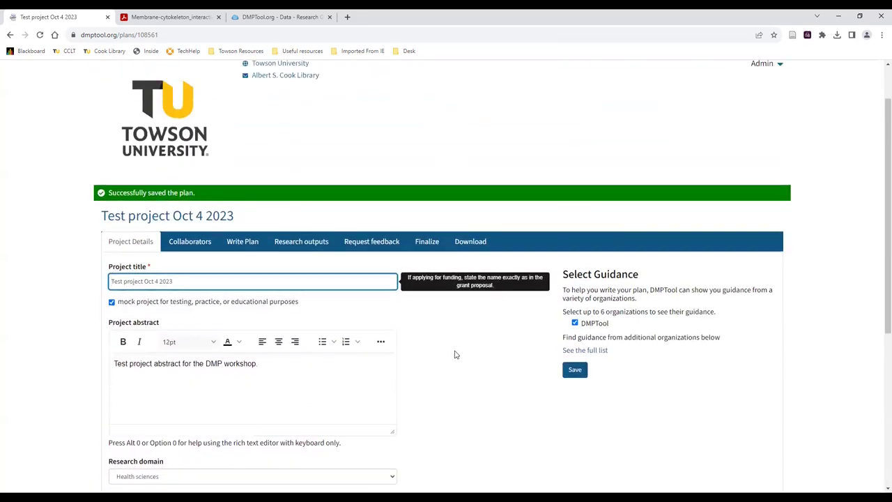
# Open the plan's Collaborators section and review its project contributors and collaborator invitation options
pyautogui.click(190, 242)
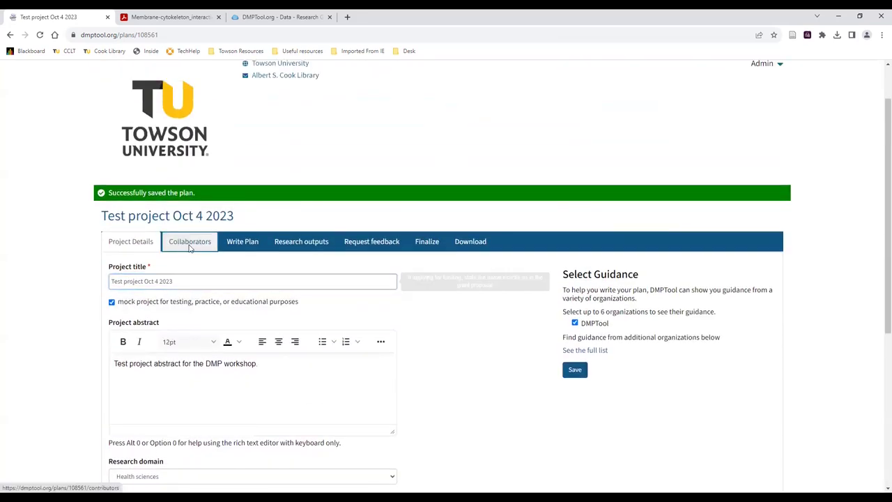
pyautogui.scroll(-3, 392, 283)
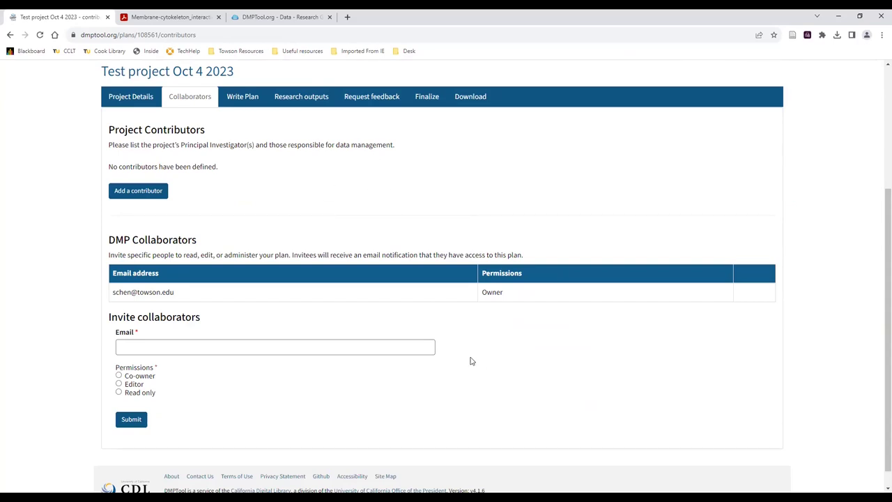
pyautogui.scroll(1, 237, 267)
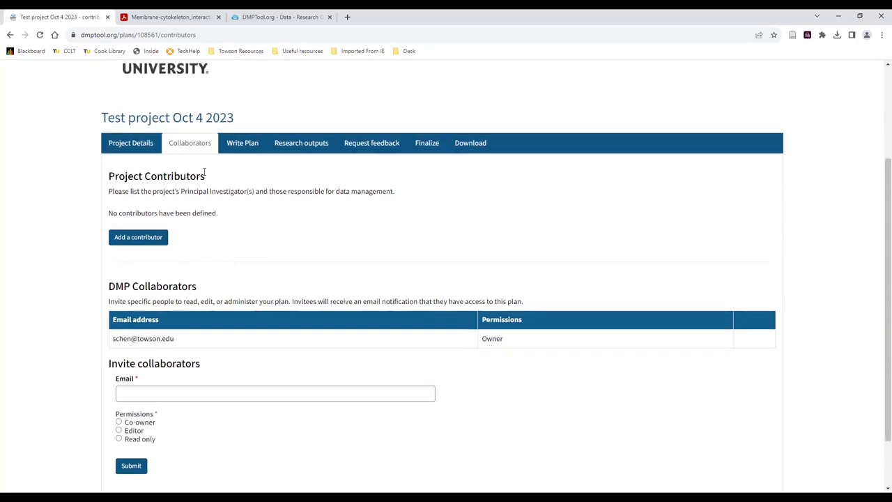
# Examine the plan's project contributors area, DMP collaborators list with the owner's e-mail, and collaborator invitation form
pyautogui.scroll(-1, 188, 244)
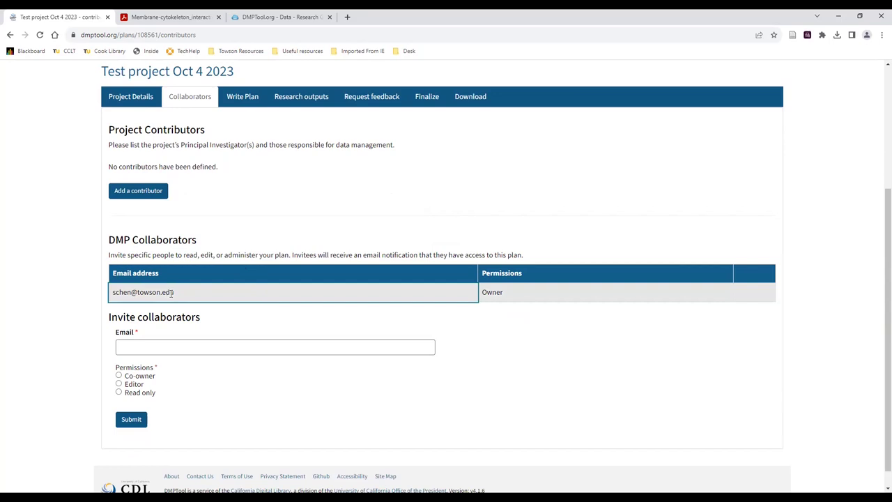
pyautogui.moveTo(174, 292); pyautogui.dragTo(114, 294)
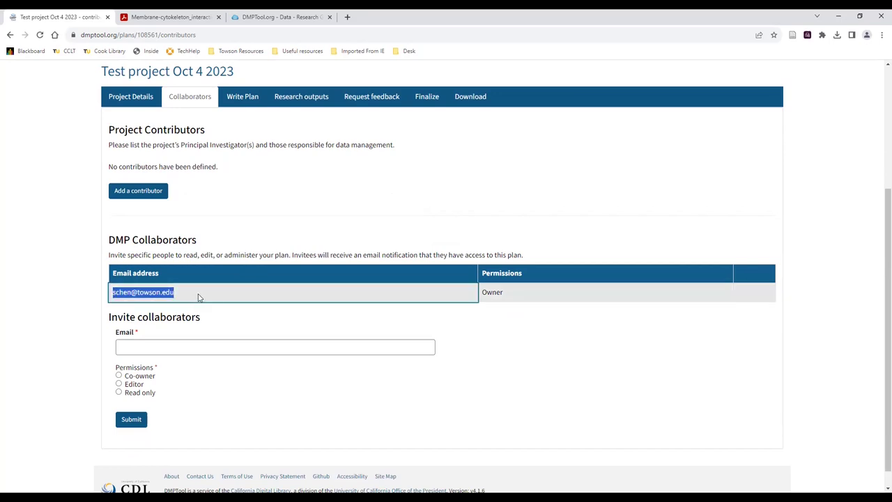
pyautogui.click(181, 272)
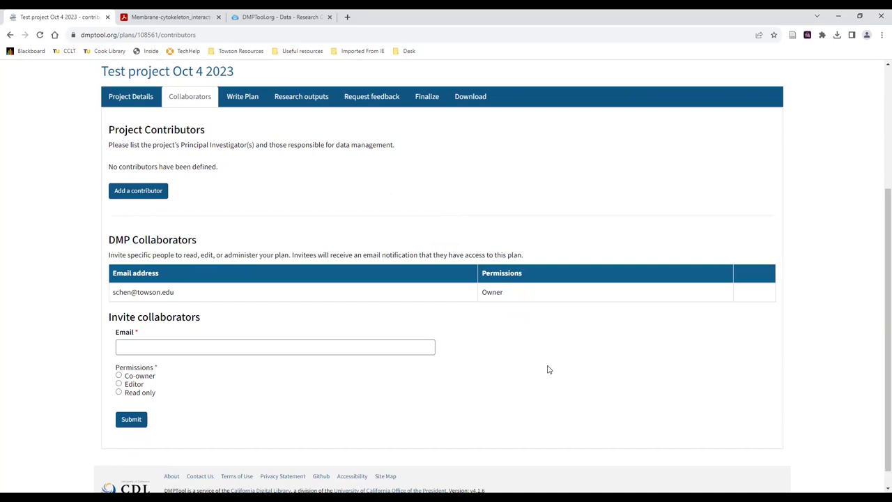
pyautogui.scroll(1, 464, 321)
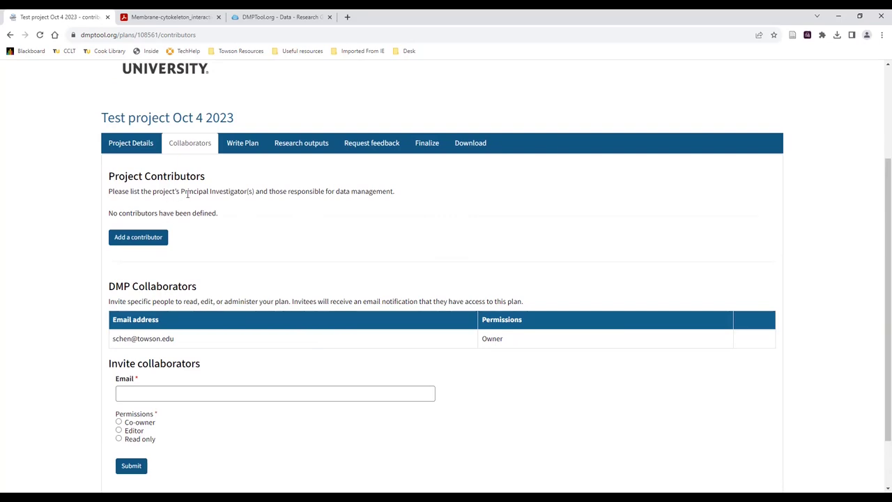
pyautogui.scroll(-1, 224, 247)
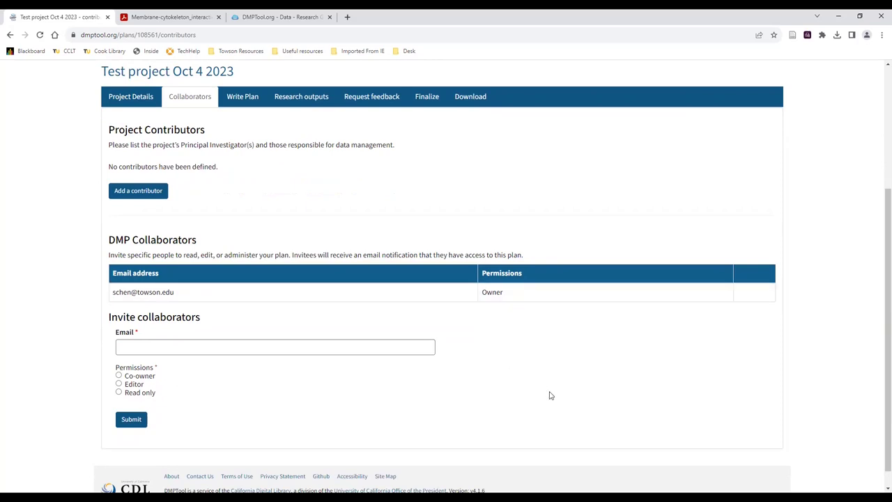
pyautogui.scroll(2, 549, 396)
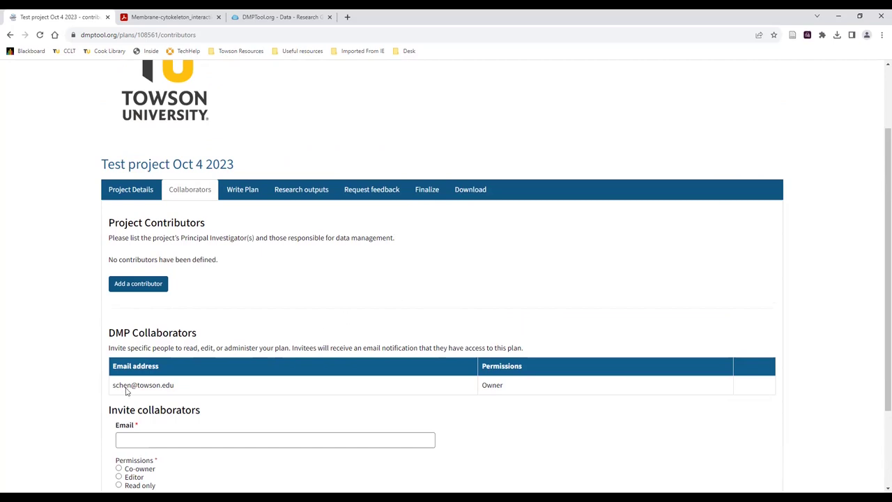
pyautogui.scroll(-1, 289, 372)
pyautogui.scroll(2, 300, 374)
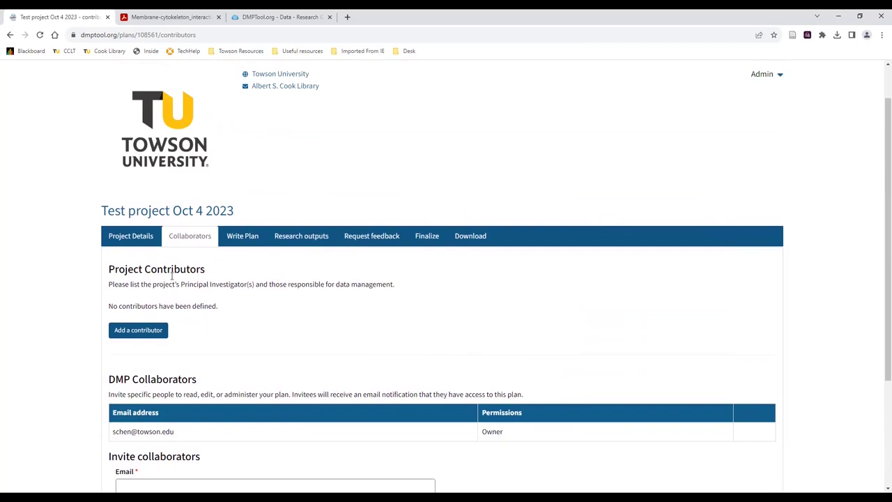
pyautogui.scroll(-2, 402, 299)
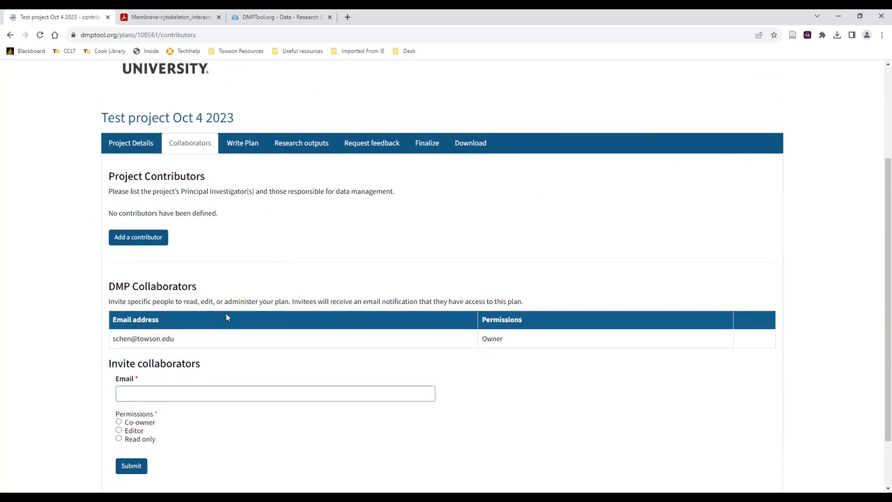
pyautogui.scroll(-1, 225, 316)
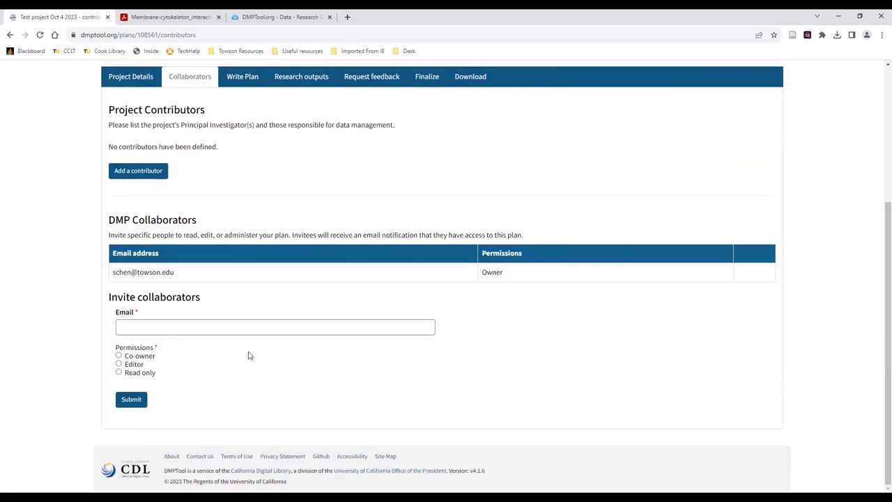
# Examine the collaborator invitation's e-mail field and the help note explaining the Co-owner, Editor and Read only permissions, without inviting anyone
pyautogui.click(212, 329)
pyautogui.click(329, 384)
pyautogui.click(145, 328)
pyautogui.click(119, 364)
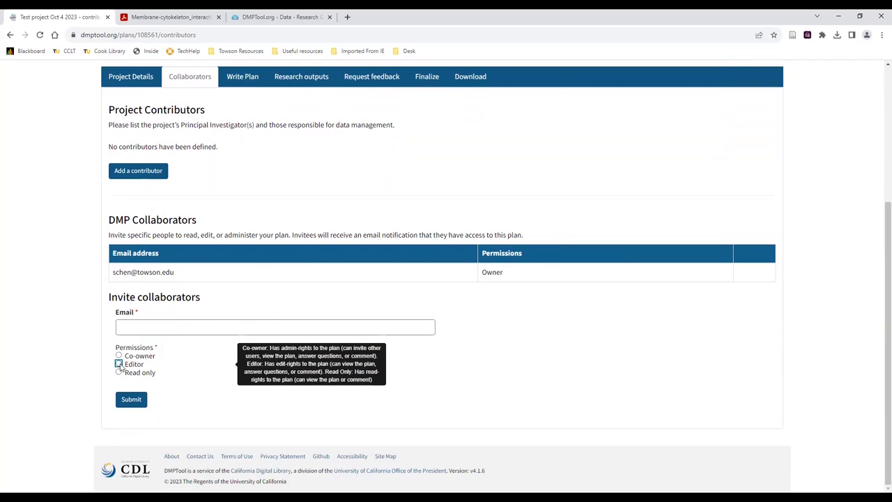
pyautogui.click(216, 375)
pyautogui.scroll(2, 219, 369)
pyautogui.scroll(-2, 230, 372)
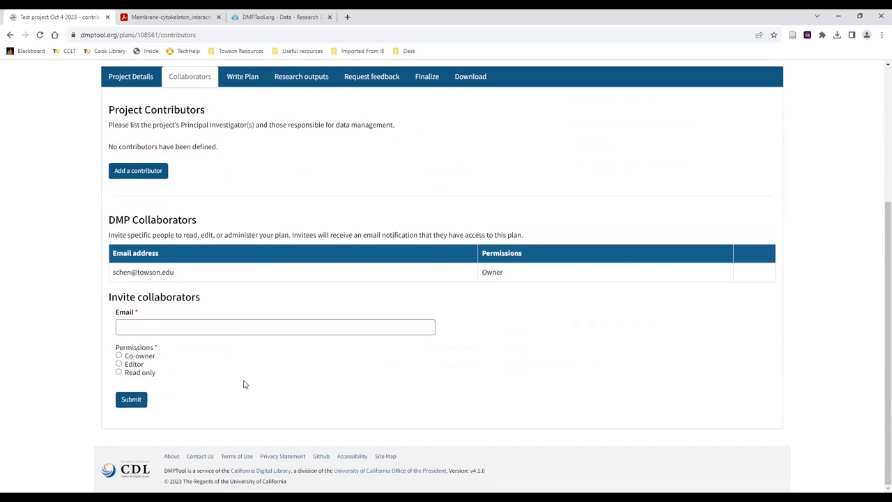
pyautogui.click(252, 334)
# Open the form for adding a project contributor and look over its name, e-mail, ORCID, affiliation and role fields
pyautogui.scroll(1, 253, 344)
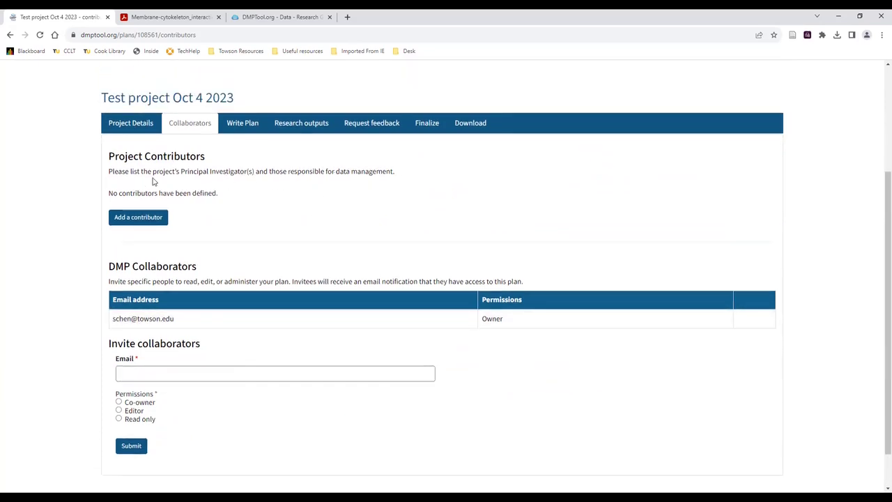
pyautogui.click(143, 218)
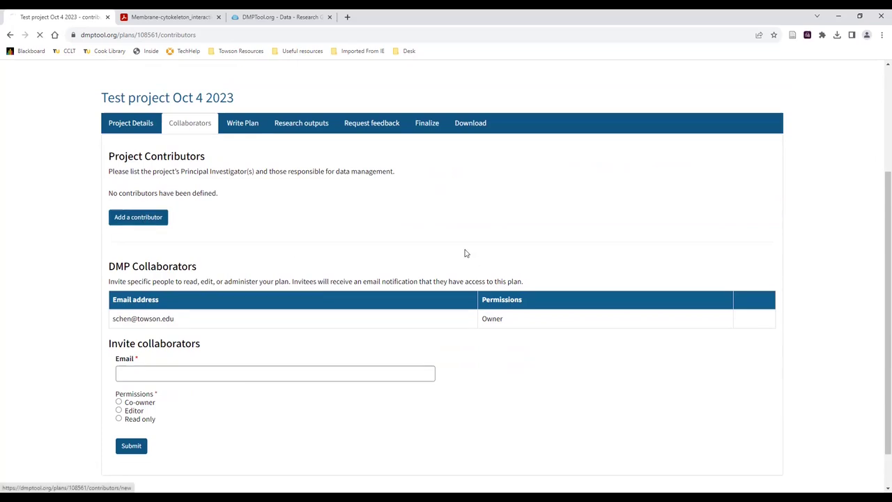
pyautogui.scroll(-2, 441, 287)
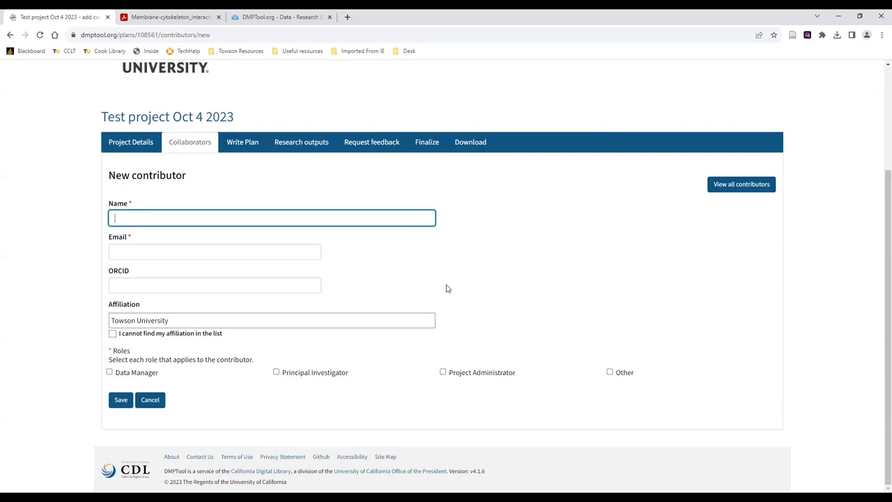
# Check the Plan Overview on the first page of the sample plan PDF, then return to the new contributor form
pyautogui.click(142, 15)
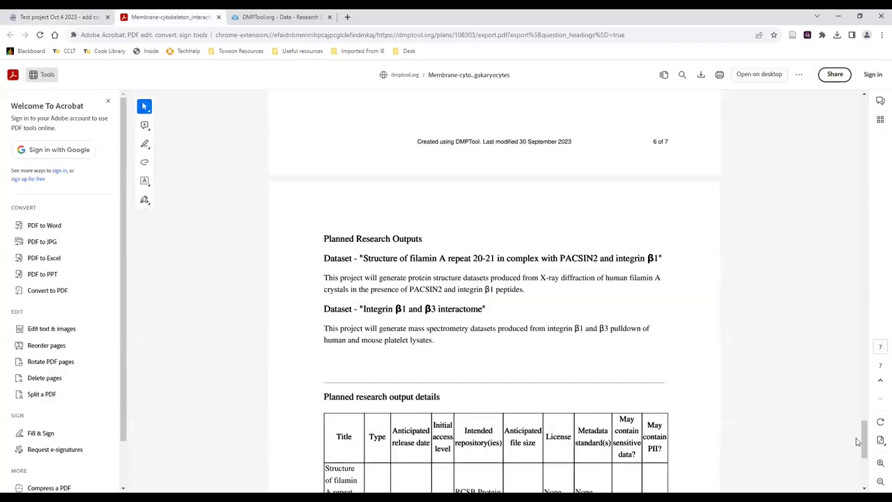
pyautogui.moveTo(865, 446); pyautogui.dragTo(856, 101)
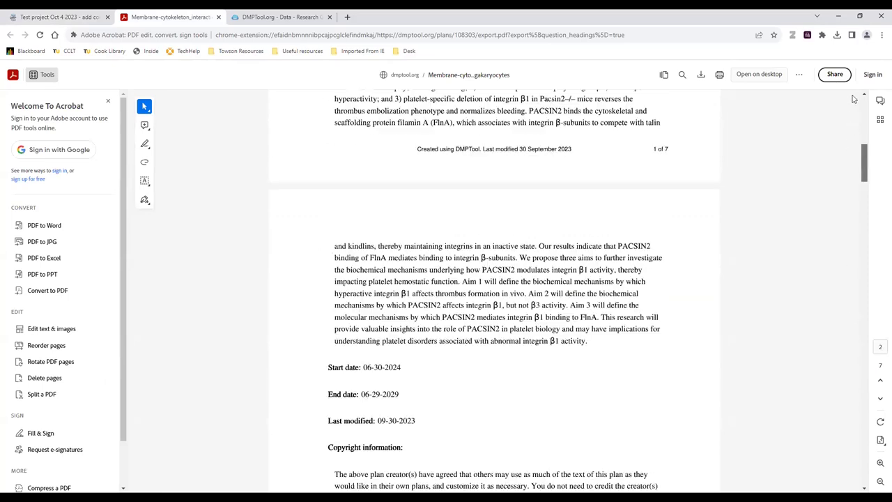
pyautogui.scroll(-2, 465, 196)
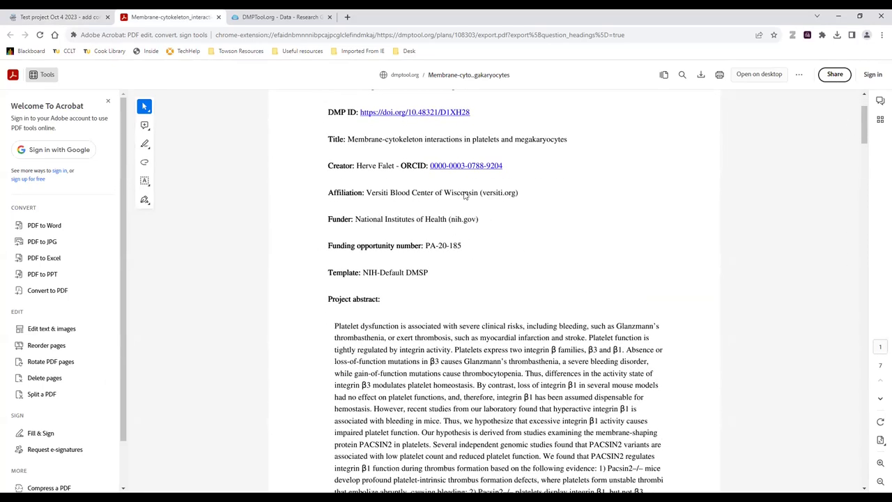
pyautogui.scroll(2, 480, 260)
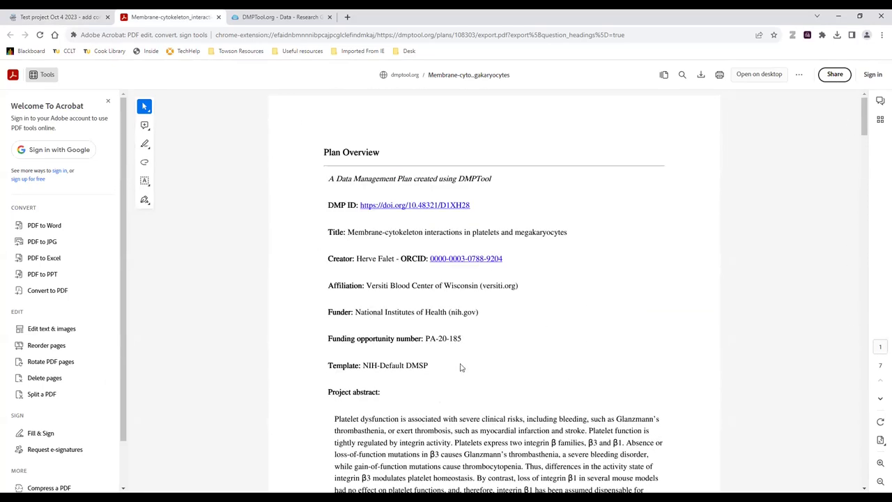
pyautogui.click(55, 16)
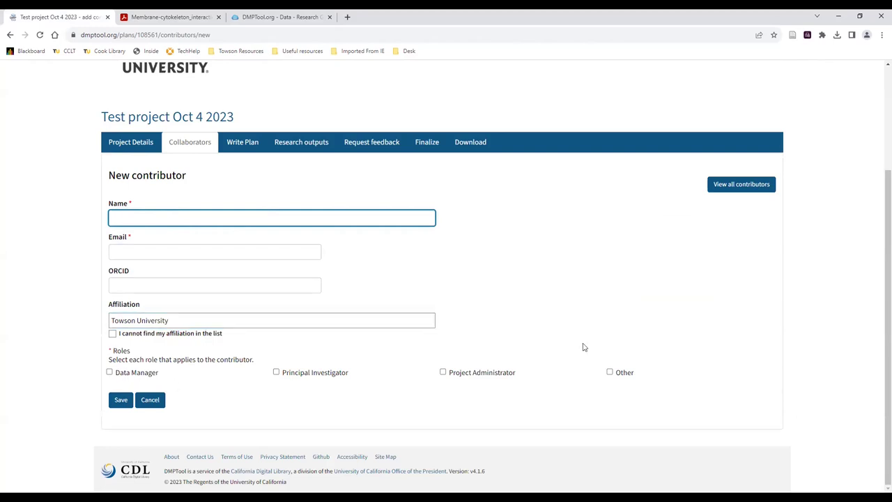
# Leave the new contributor form without saving and open the plan's Write Plan section
pyautogui.click(149, 406)
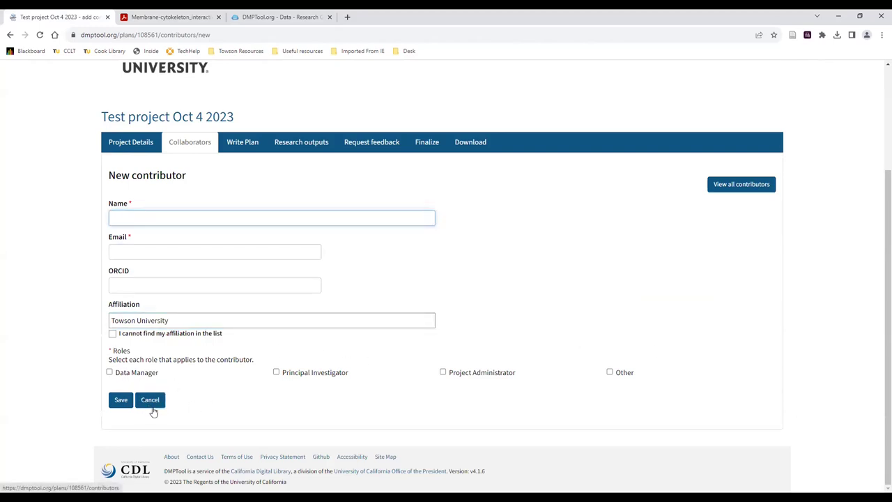
pyautogui.click(250, 280)
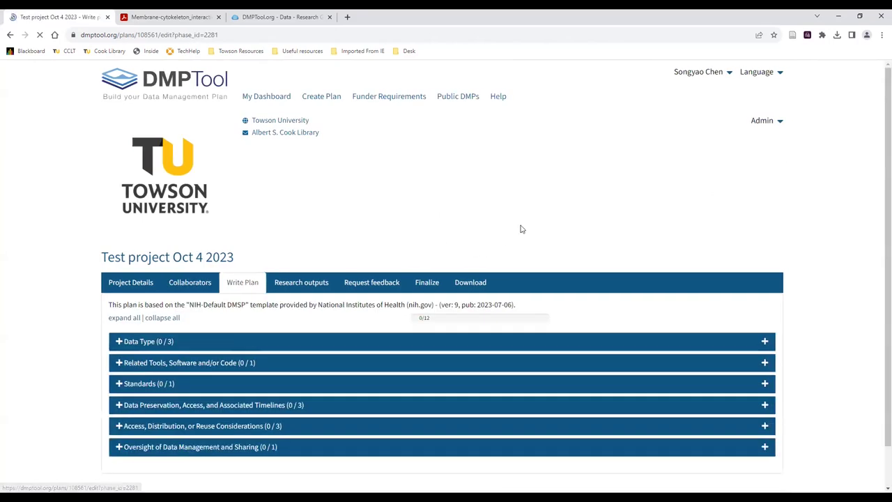
pyautogui.scroll(-1, 540, 279)
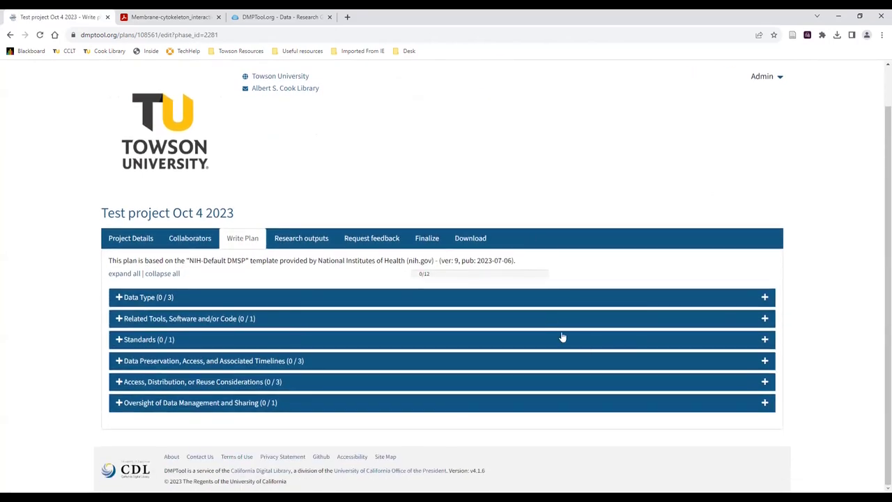
pyautogui.click(257, 239)
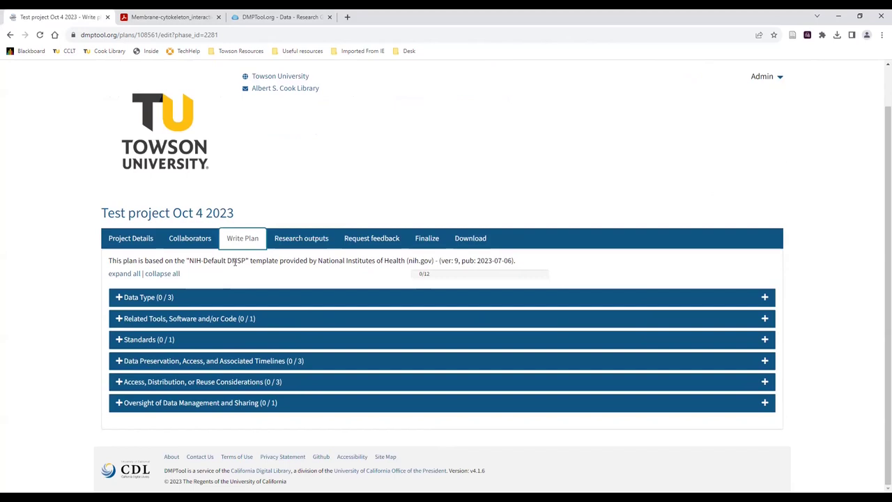
pyautogui.click(249, 238)
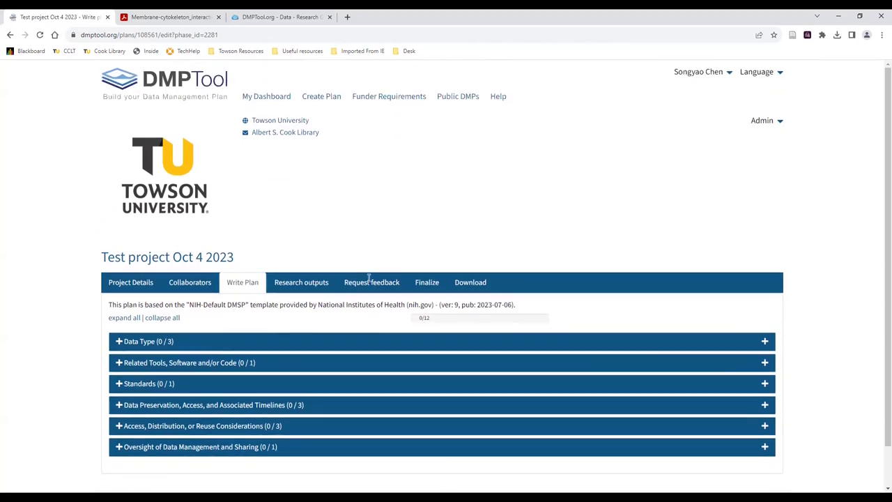
pyautogui.scroll(-1, 295, 355)
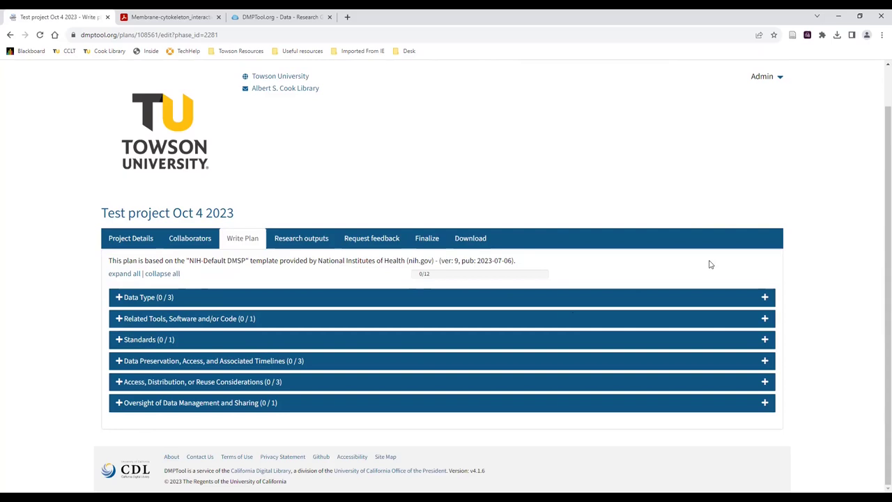
# Expand the Data Type section and read its instruction and the question on types and amount of scientific data
pyautogui.click(766, 296)
pyautogui.scroll(-2, 778, 292)
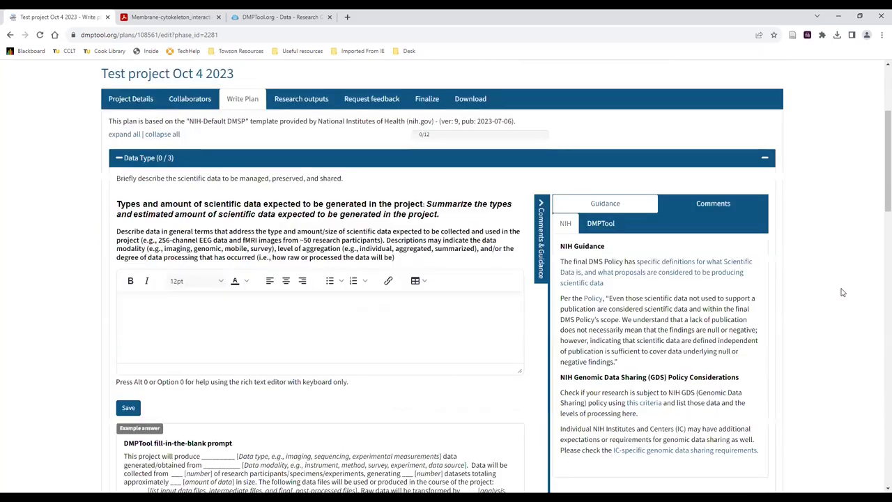
pyautogui.scroll(-1, 842, 293)
pyautogui.scroll(1, 842, 294)
pyautogui.moveTo(116, 181); pyautogui.dragTo(350, 184)
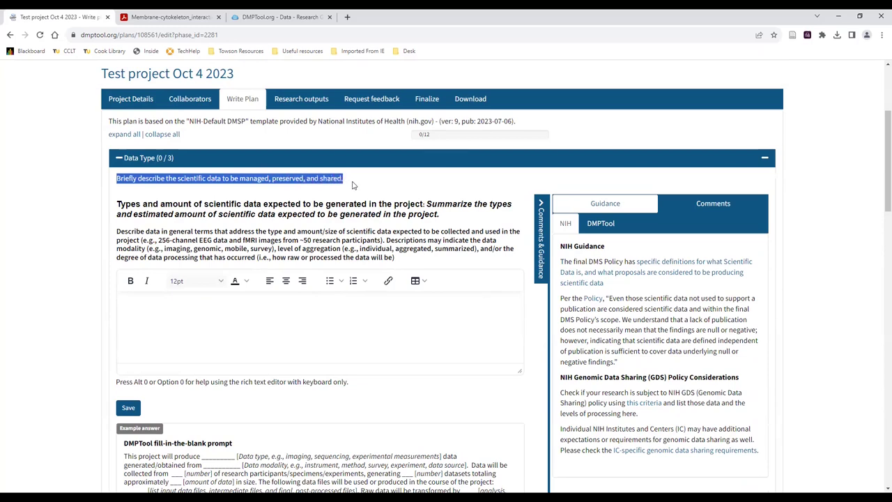
pyautogui.click(353, 185)
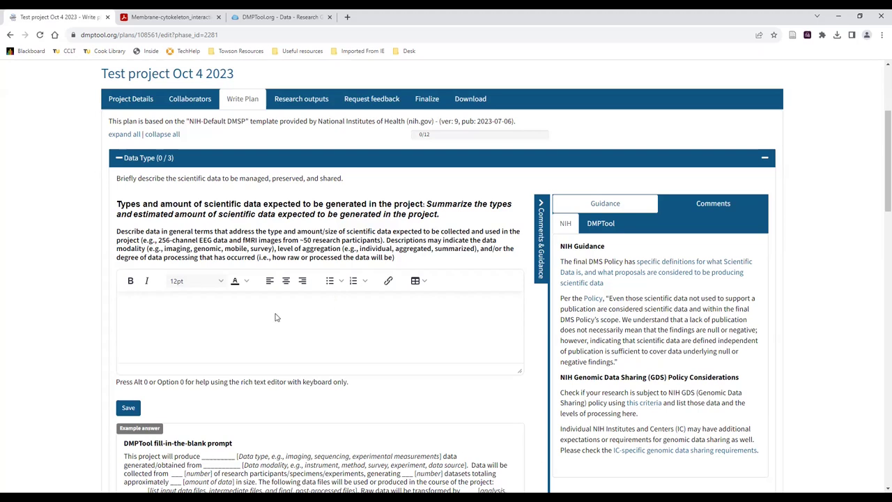
pyautogui.scroll(-1, 275, 317)
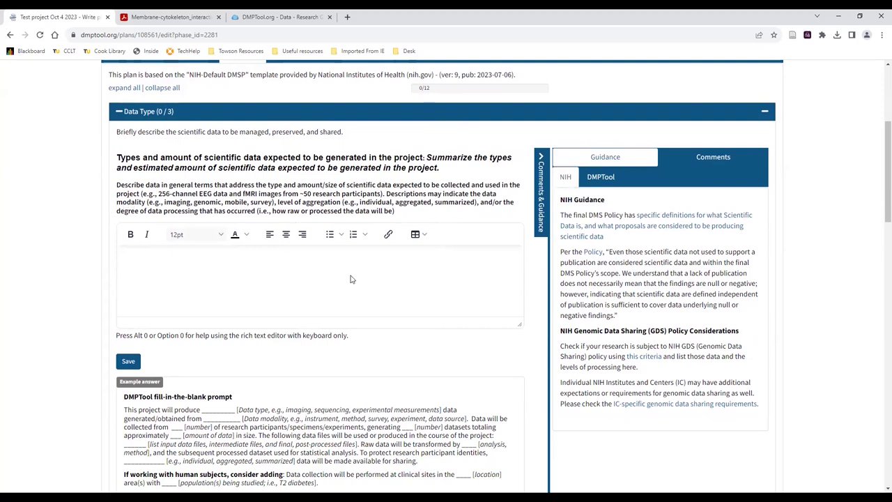
# Read the fill-in-the-blank prompt and the basic sciences sample answer below the first Data Type question's answer box
pyautogui.scroll(-1, 292, 269)
pyautogui.click(297, 208)
pyautogui.scroll(-1, 296, 208)
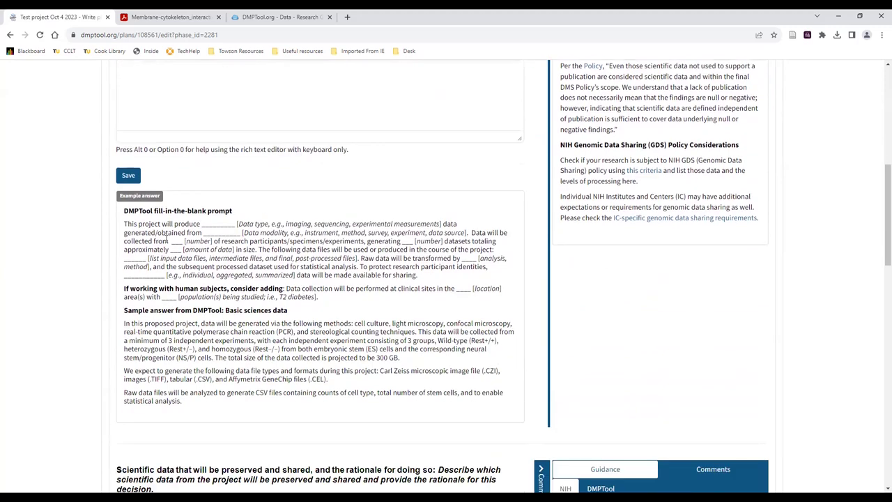
pyautogui.scroll(-1, 271, 308)
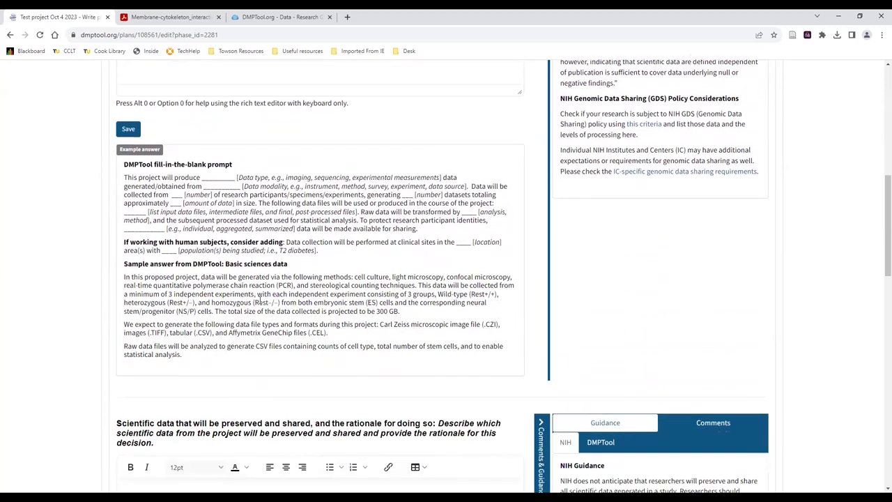
pyautogui.scroll(1, 260, 301)
pyautogui.scroll(-1, 238, 300)
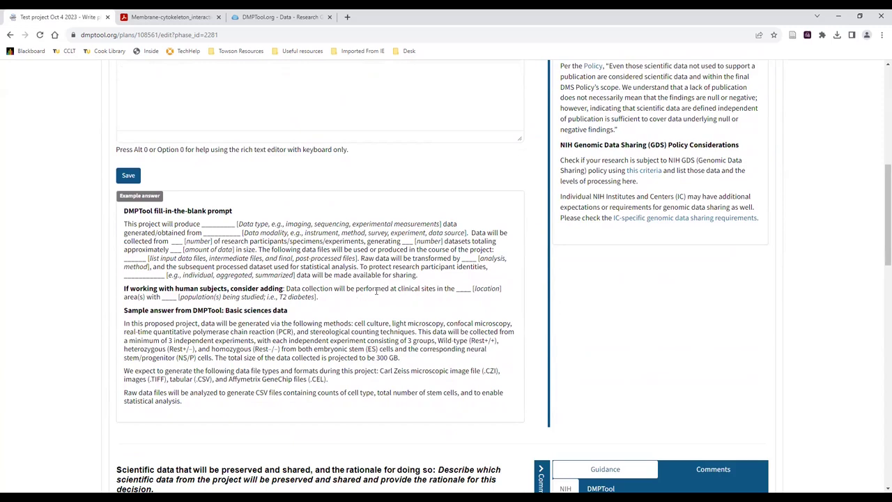
pyautogui.scroll(-1, 376, 292)
pyautogui.scroll(5, 268, 329)
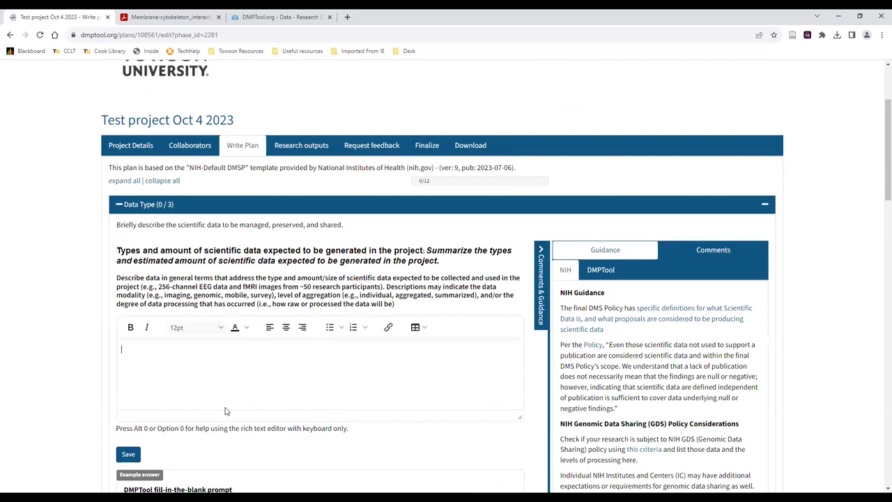
# Switch to the sample plan PDF and locate its Data Type answer on types and amount of scientific data
pyautogui.click(129, 15)
pyautogui.scroll(-2, 655, 382)
pyautogui.scroll(-10, 622, 384)
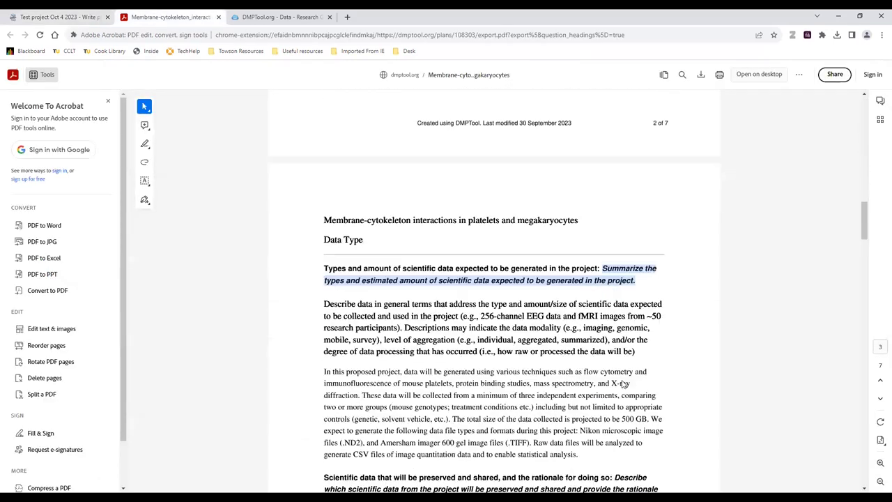
pyautogui.scroll(-2, 623, 383)
pyautogui.click(542, 236)
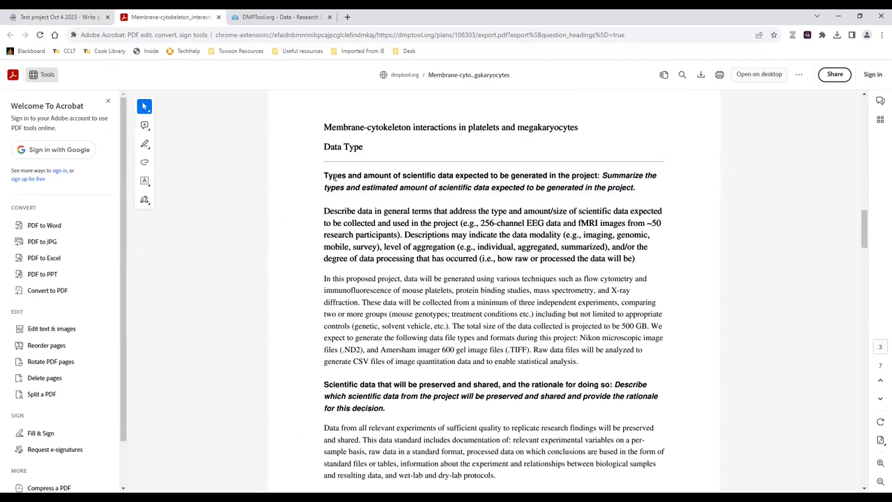
# Compare the sample plan's first Data Type question text with the matching question in the Write Plan form
pyautogui.moveTo(325, 175); pyautogui.dragTo(653, 258)
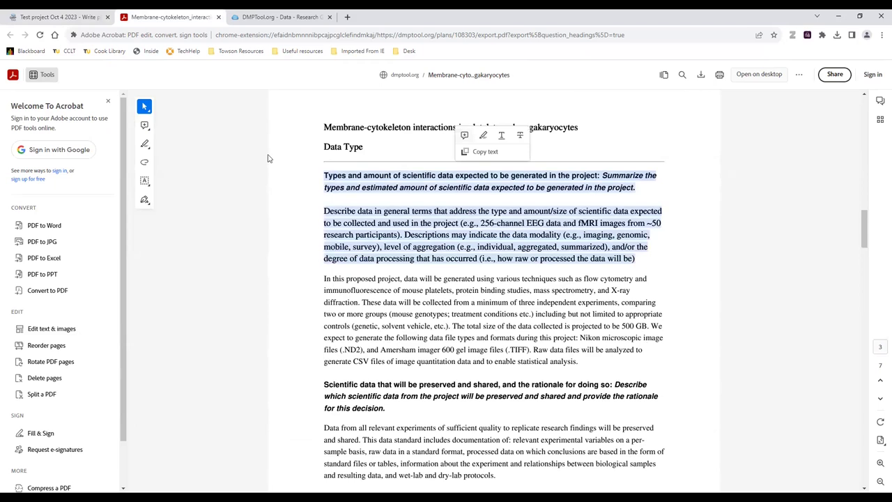
pyautogui.click(70, 19)
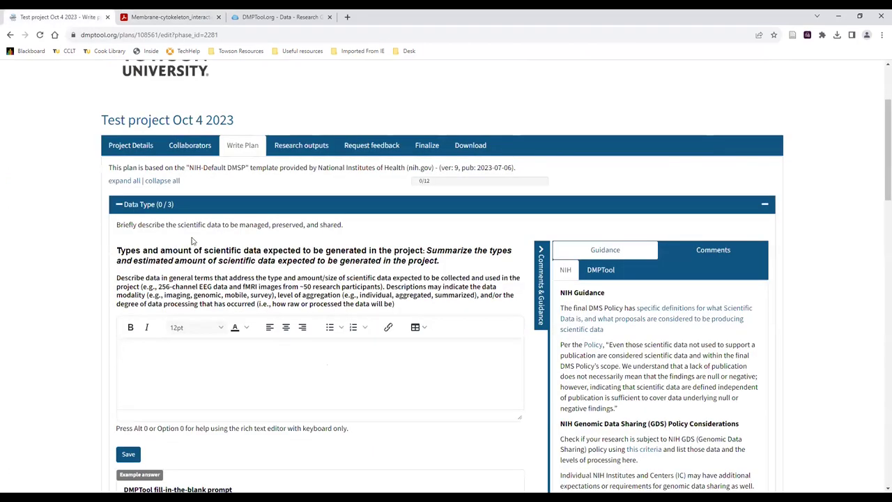
pyautogui.scroll(-2, 278, 284)
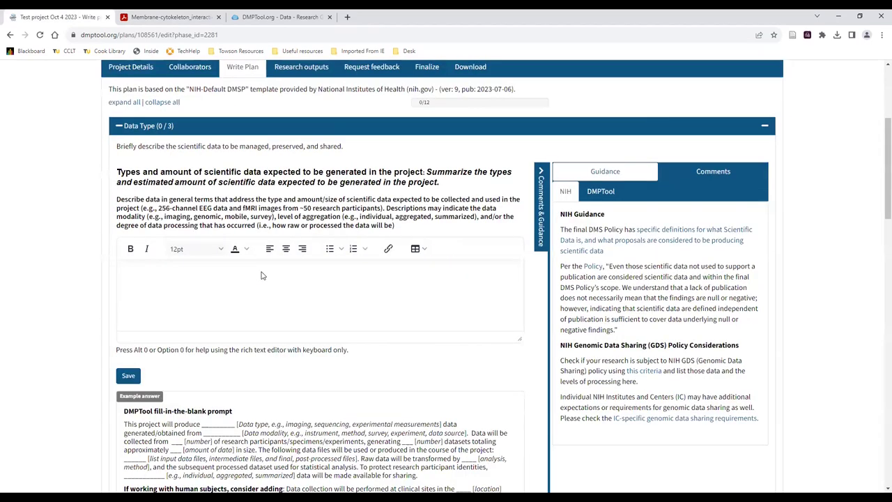
pyautogui.click(183, 14)
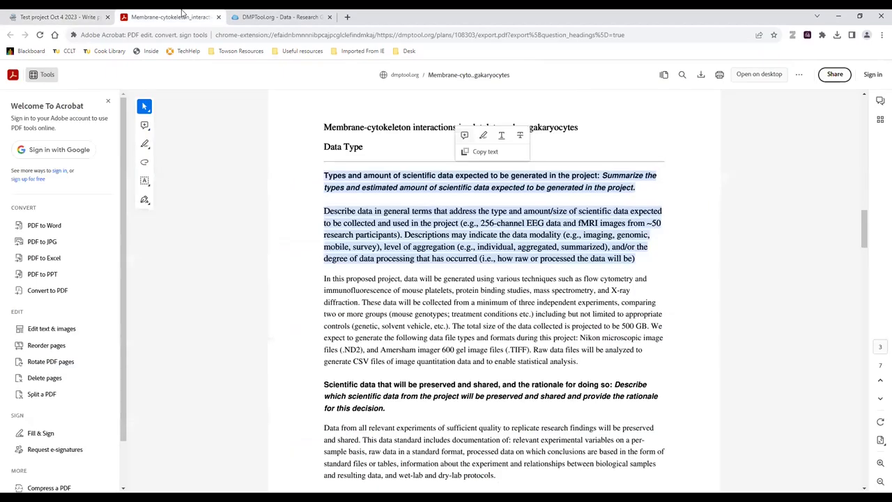
pyautogui.click(70, 15)
# Read the first Data Type question's NIH guidance and the DMPTool guidance on data description and data format
pyautogui.scroll(1, 288, 296)
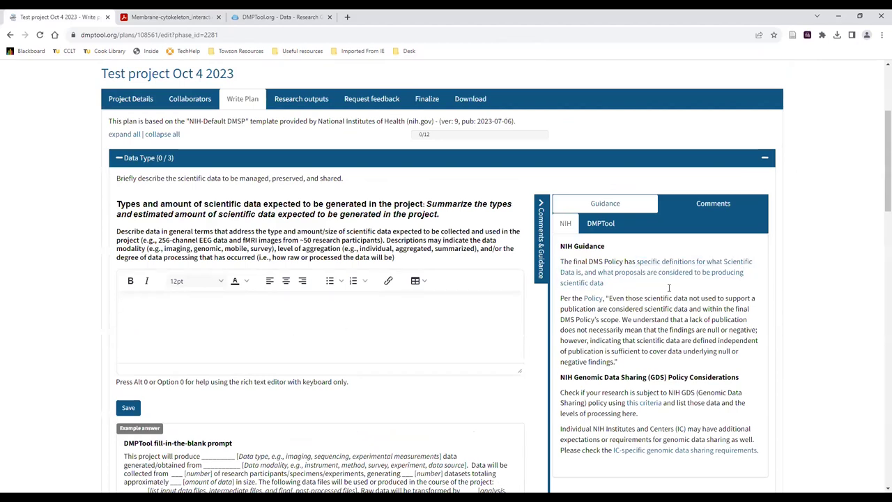
pyautogui.scroll(-1, 661, 400)
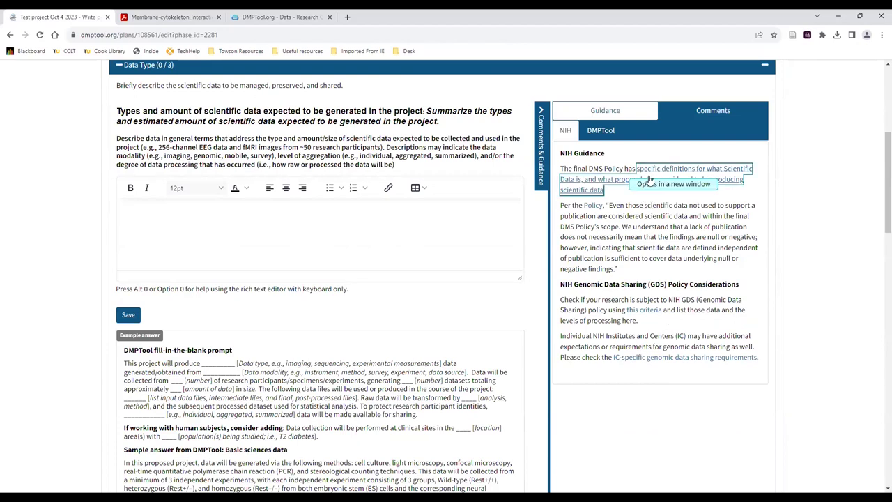
pyautogui.scroll(1, 681, 331)
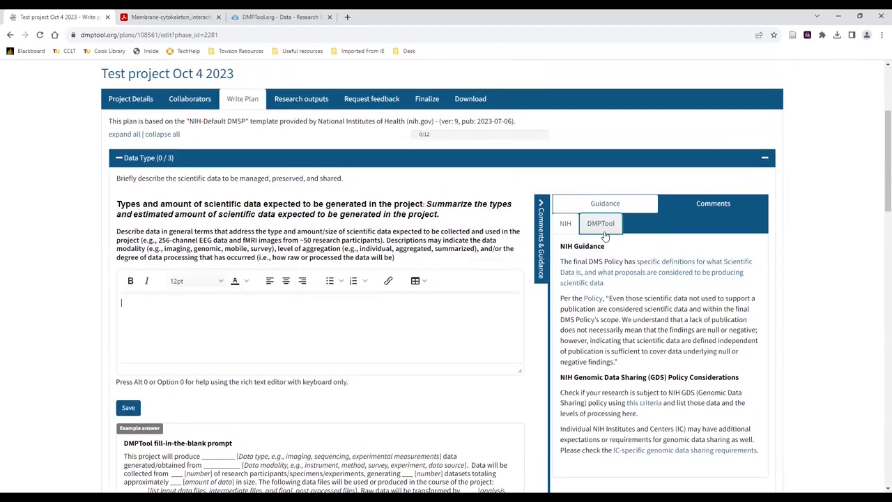
pyautogui.click(608, 230)
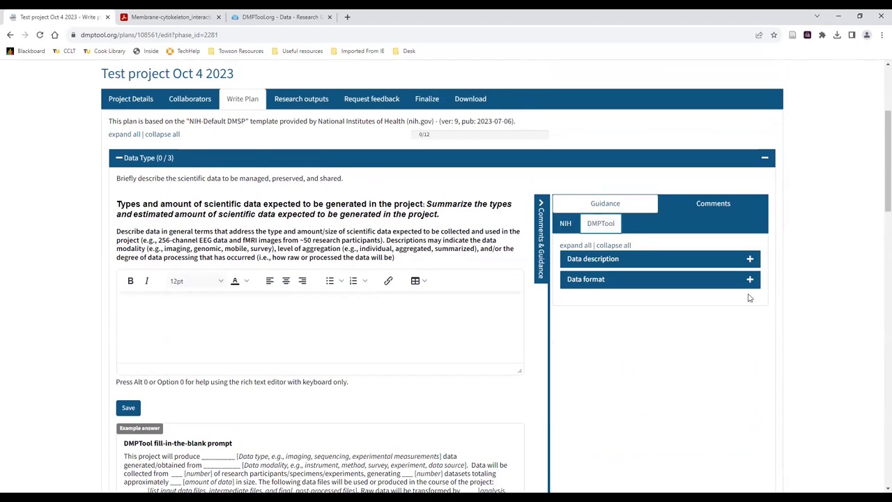
pyautogui.click(750, 260)
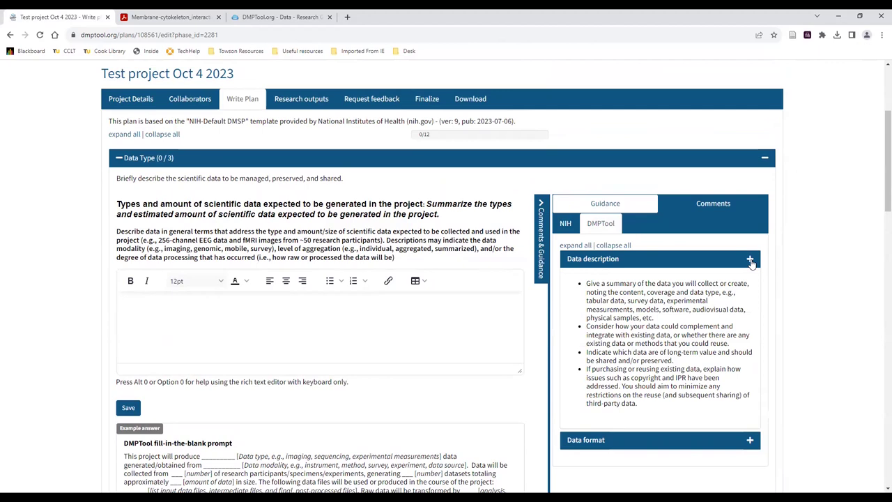
pyautogui.click(159, 340)
pyautogui.scroll(-1, 595, 264)
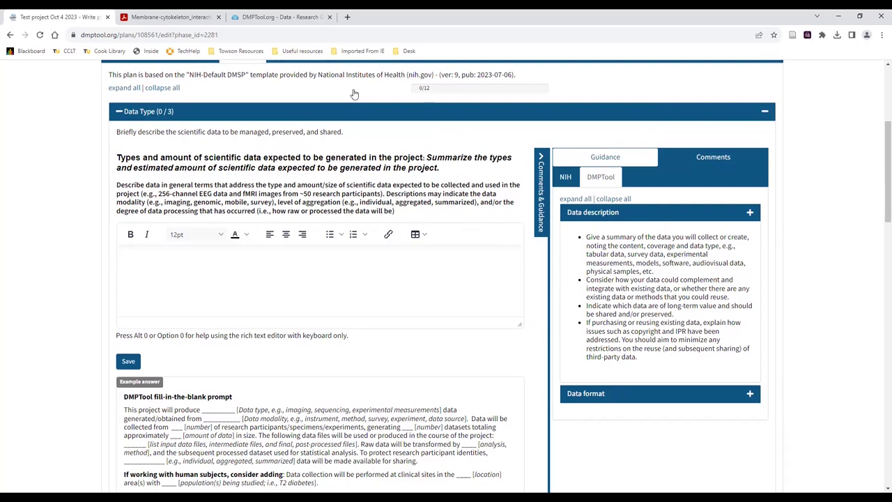
pyautogui.click(655, 393)
pyautogui.scroll(-2, 674, 320)
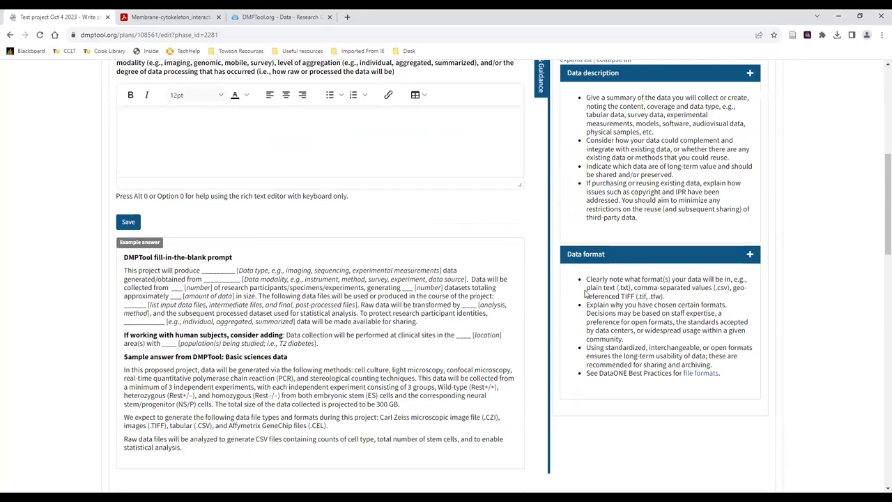
pyautogui.scroll(-2, 589, 349)
pyautogui.scroll(3, 233, 318)
# Answer the types and amount of scientific data question with "Test contents for Data Type" and save it
pyautogui.click(257, 253)
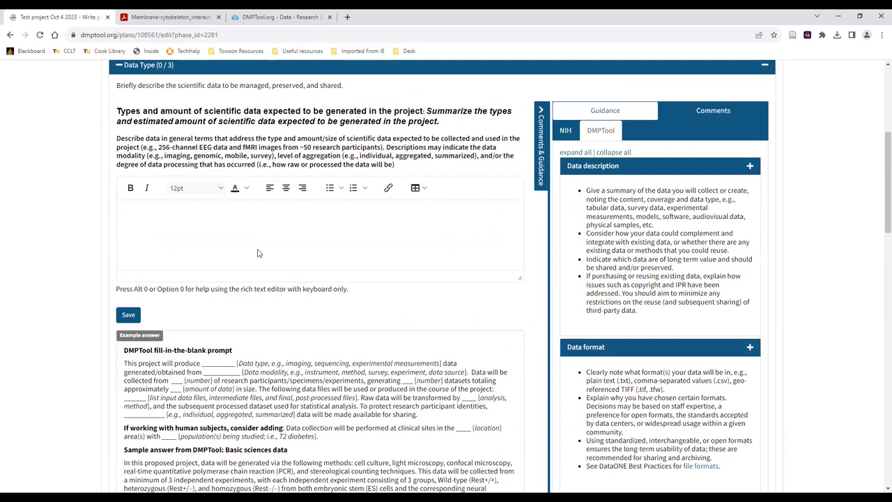
pyautogui.write('Test contents for Data ')
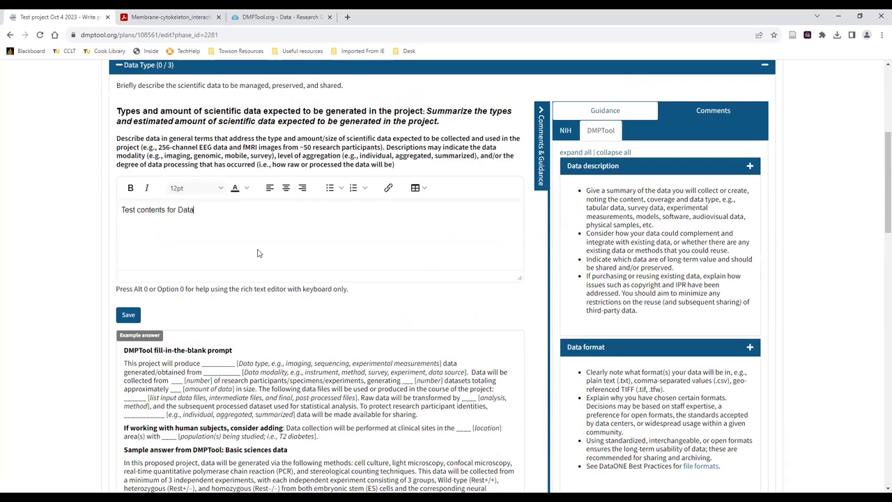
pyautogui.write('Type')
pyautogui.click(123, 317)
# Check the sample plan's answer on preserved and shared data, and answer that question in the form with "Test contents for data type 2"
pyautogui.scroll(-5, 260, 300)
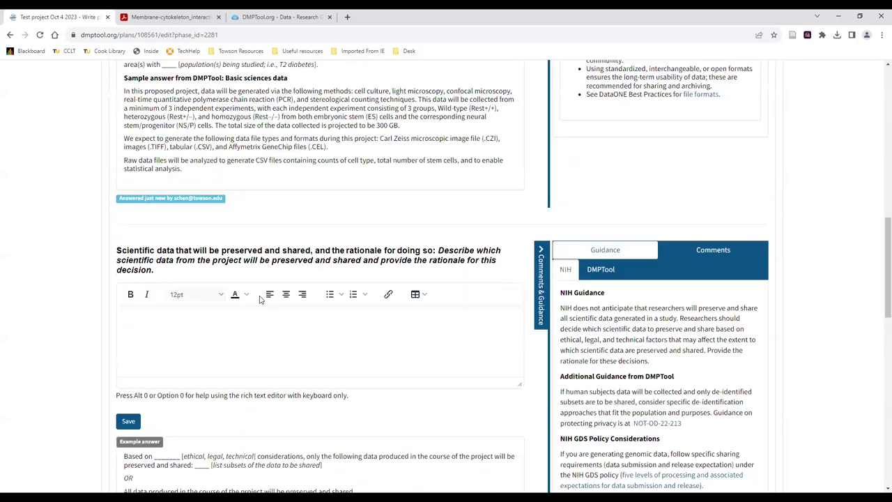
pyautogui.click(247, 204)
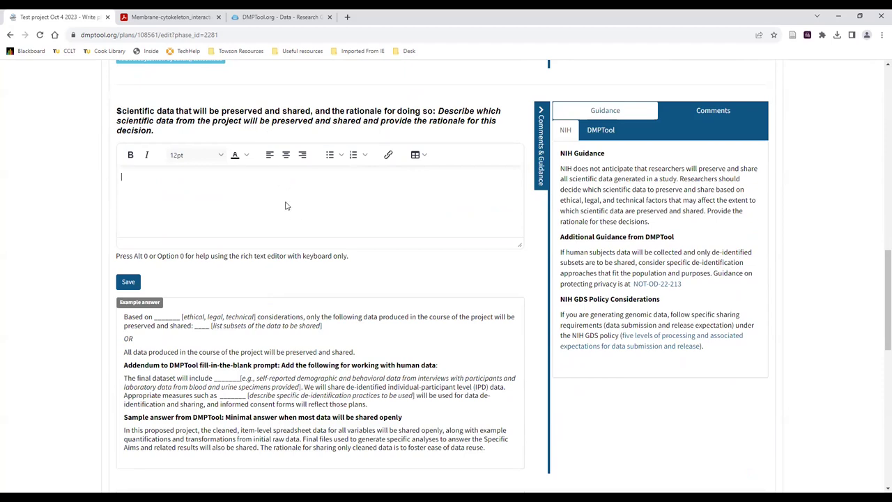
pyautogui.click(178, 16)
pyautogui.scroll(-5, 456, 370)
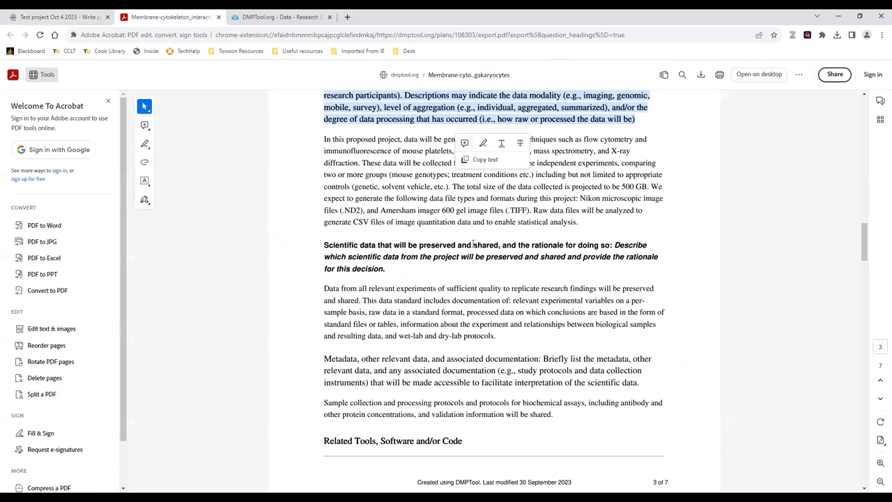
pyautogui.click(47, 14)
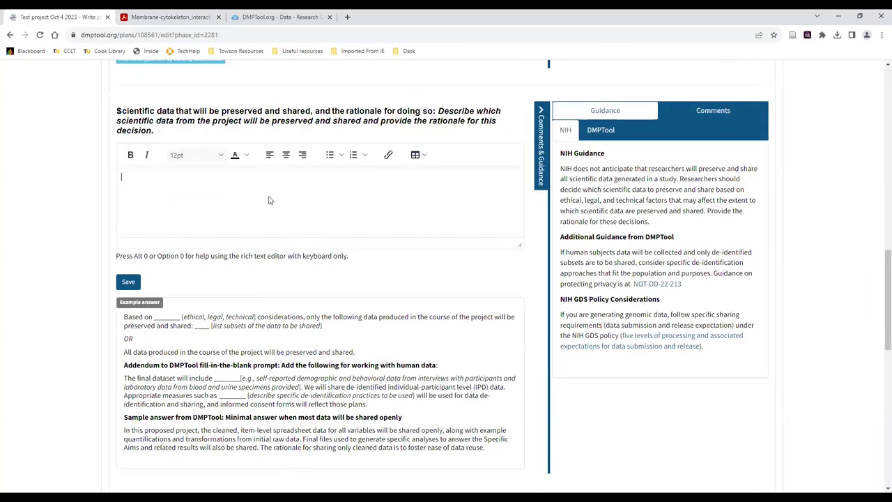
pyautogui.write('est contents for data type 2')
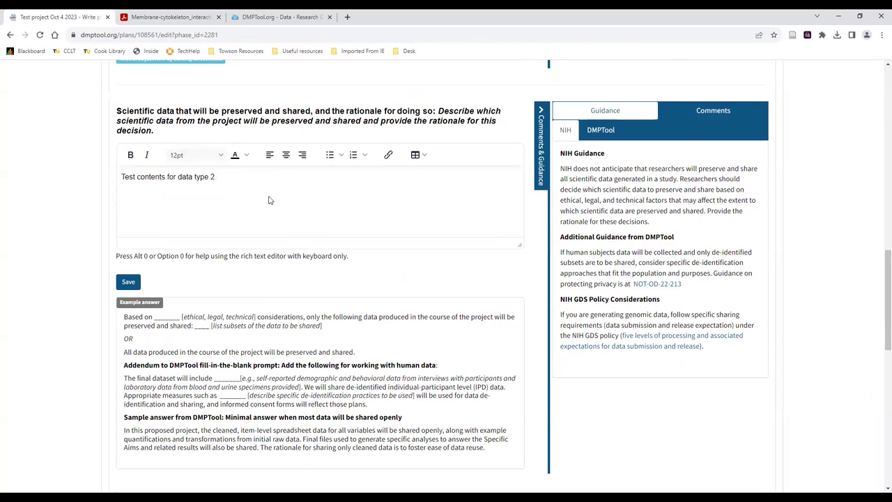
# Answer the metadata, other relevant data, and associated documentation question with "Test data type 3" and save it
pyautogui.scroll(-4, 270, 200)
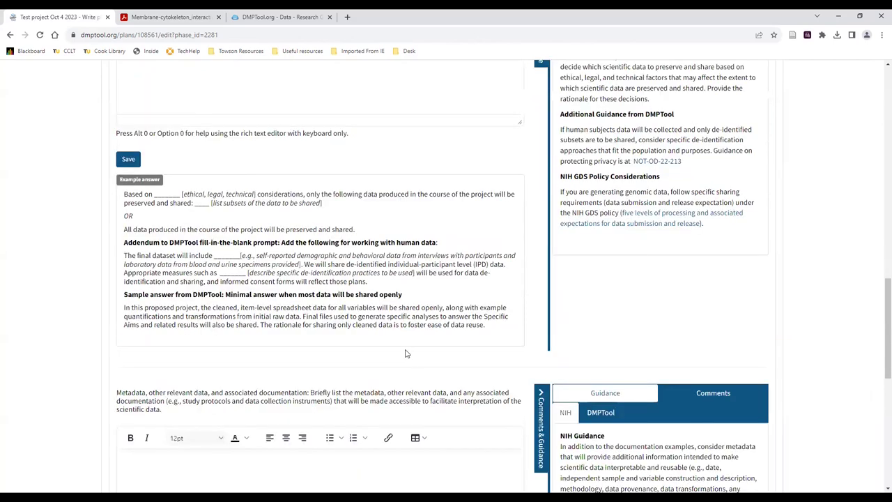
pyautogui.click(233, 323)
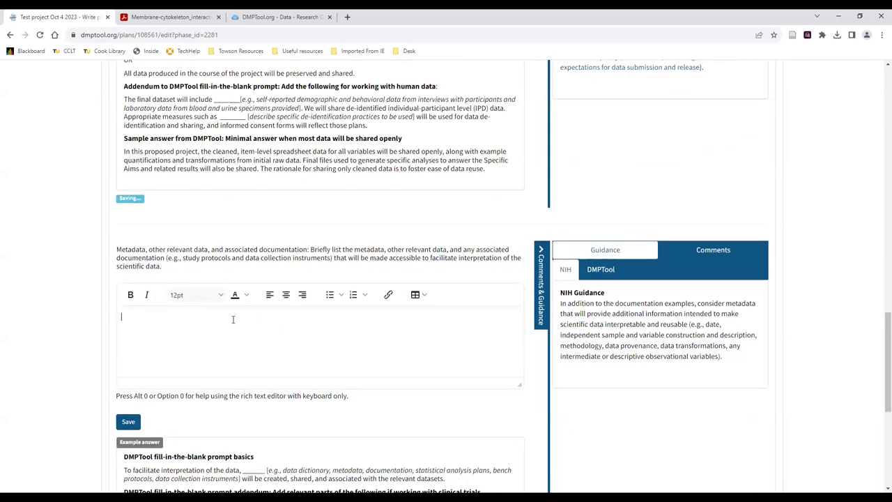
pyautogui.write('Test data type 3')
pyautogui.scroll(-2, 234, 319)
pyautogui.click(127, 328)
# Expand the Related Tools, Software and/or Code section and read its question, additional guidance, and example answers
pyautogui.scroll(-3, 209, 352)
pyautogui.scroll(-1, 211, 352)
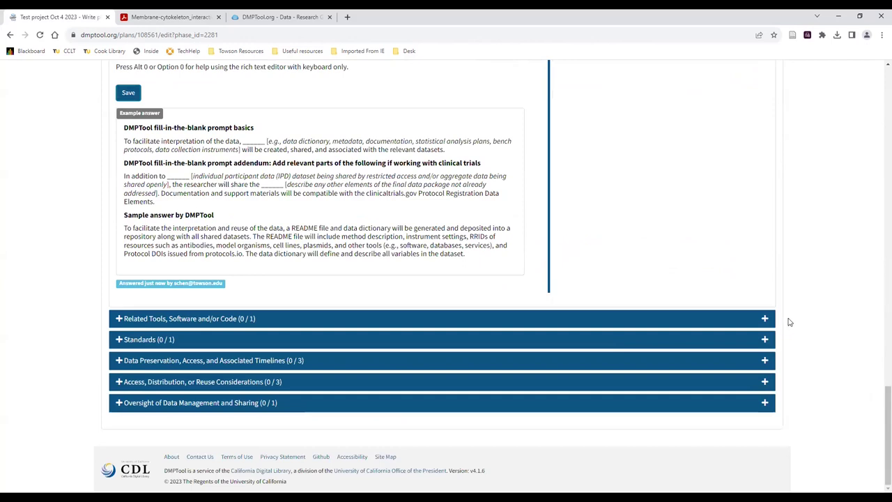
pyautogui.click(765, 320)
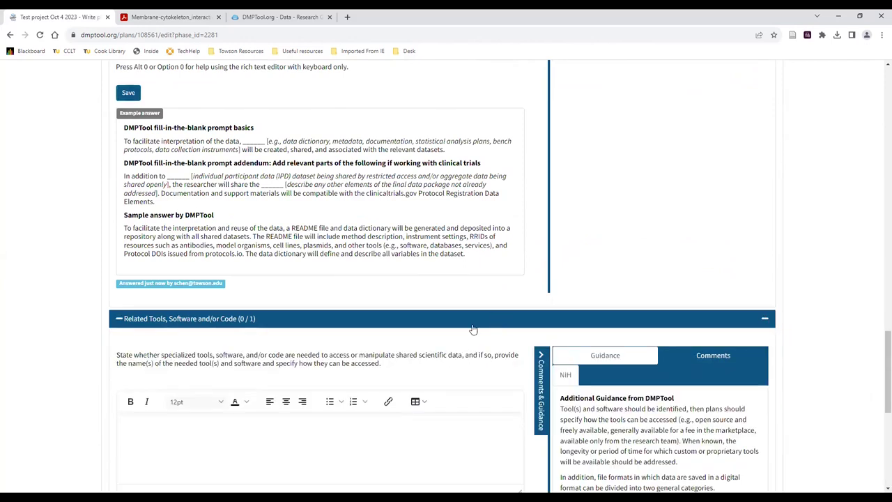
pyautogui.scroll(-2, 209, 318)
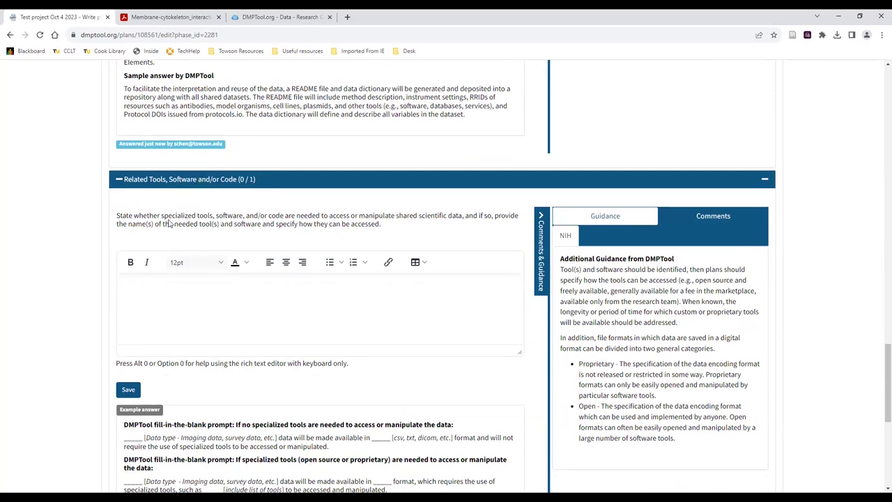
pyautogui.scroll(-2, 562, 168)
pyautogui.scroll(2, 616, 234)
pyautogui.scroll(-2, 266, 279)
pyautogui.scroll(1, 418, 313)
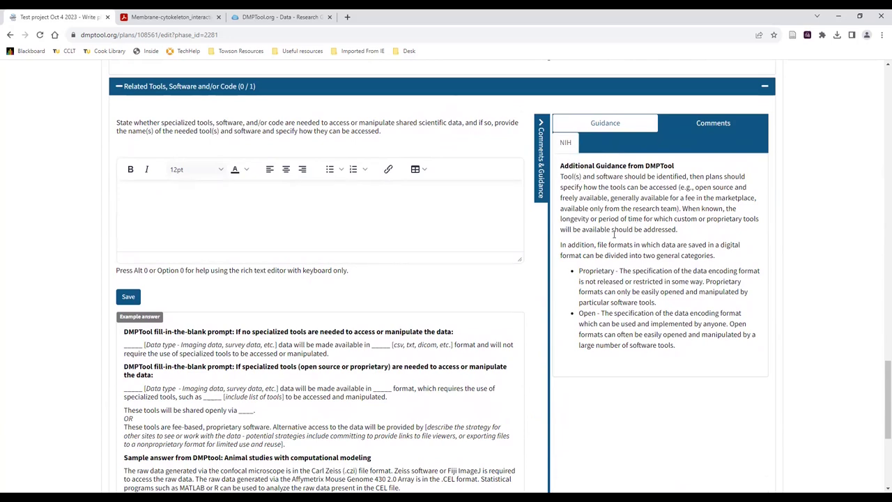
pyautogui.scroll(-2, 251, 244)
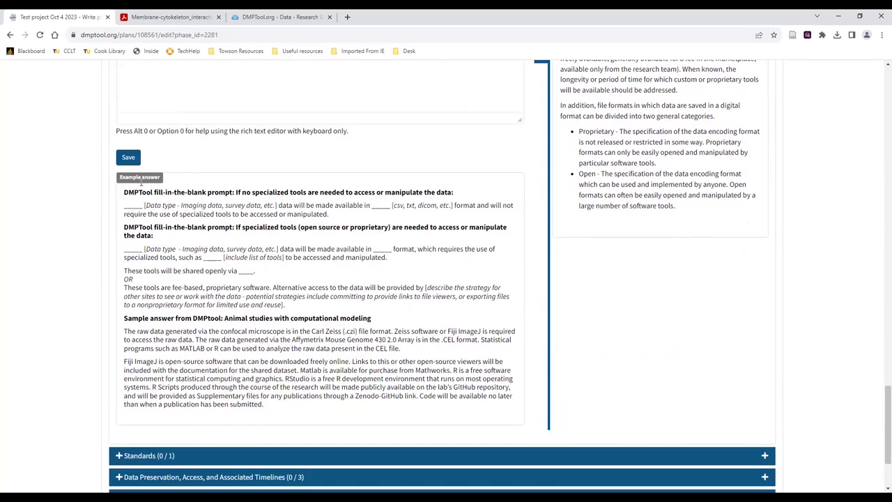
pyautogui.scroll(3, 357, 341)
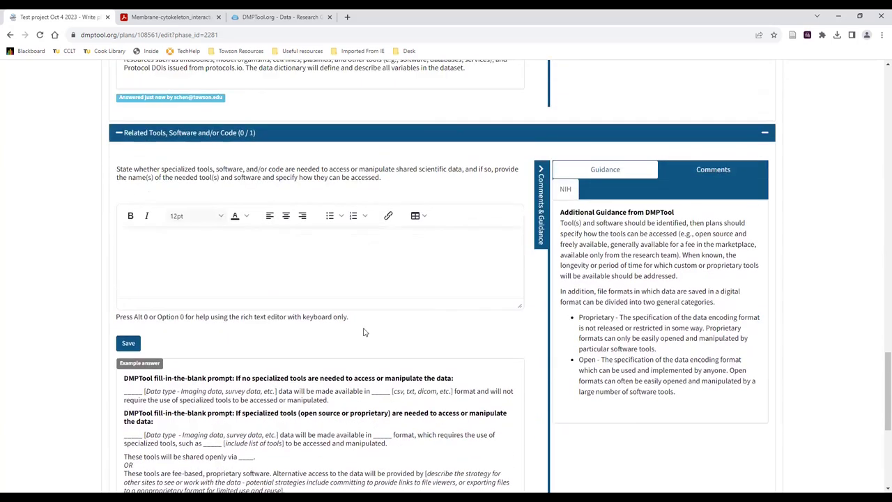
pyautogui.click(328, 261)
pyautogui.scroll(-2, 329, 261)
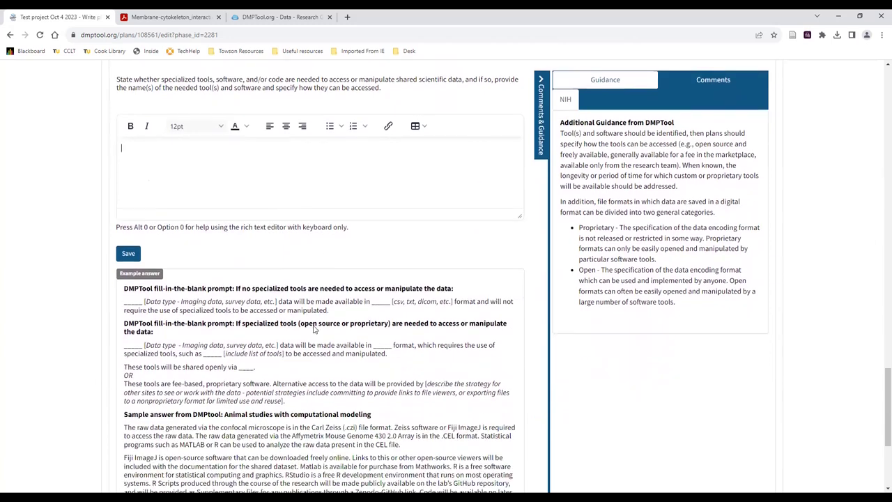
pyautogui.scroll(3, 293, 349)
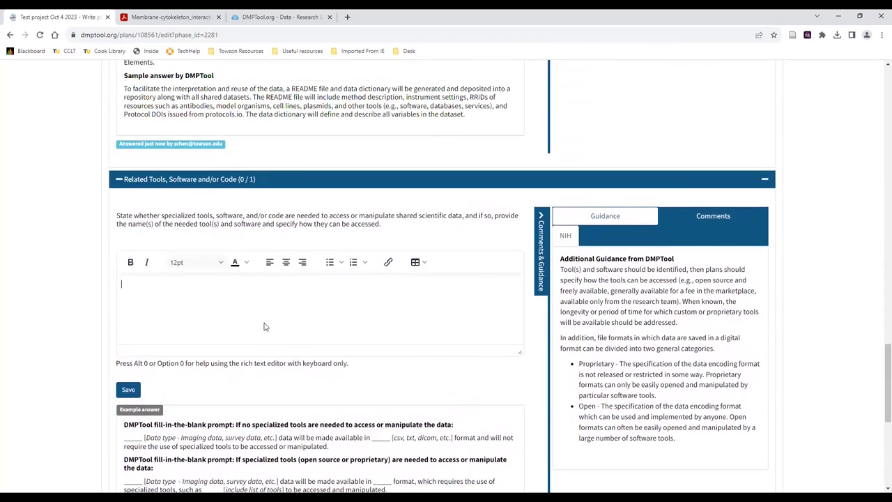
pyautogui.scroll(-5, 292, 317)
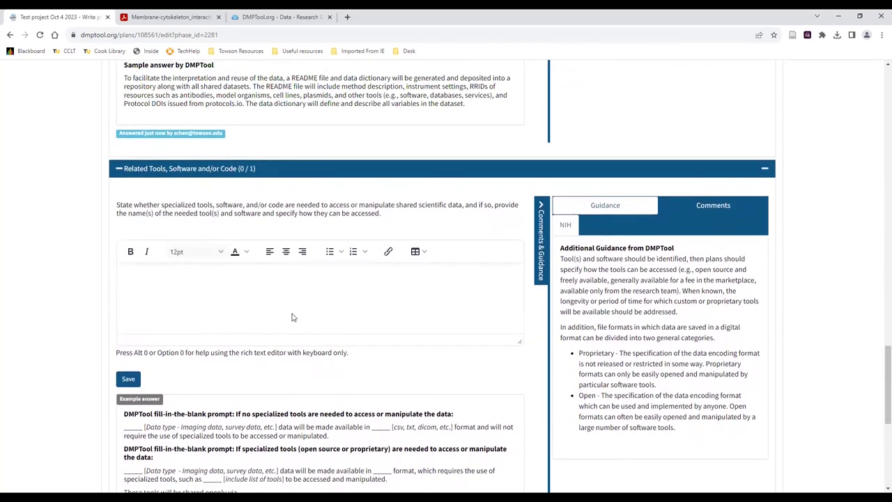
# Expand the Standards section and read its question, the DMPTool guidance on metadata and documentation, and the example answers
pyautogui.click(248, 341)
pyautogui.scroll(-2, 264, 296)
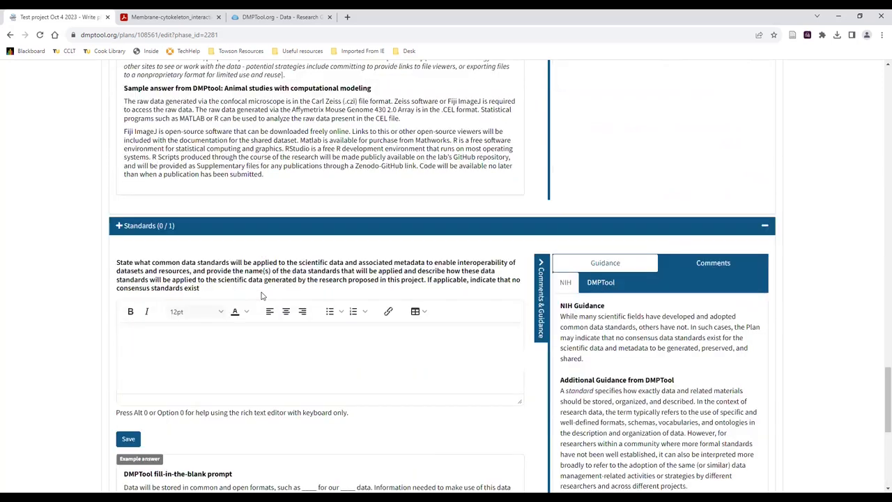
pyautogui.scroll(-2, 592, 209)
pyautogui.click(611, 124)
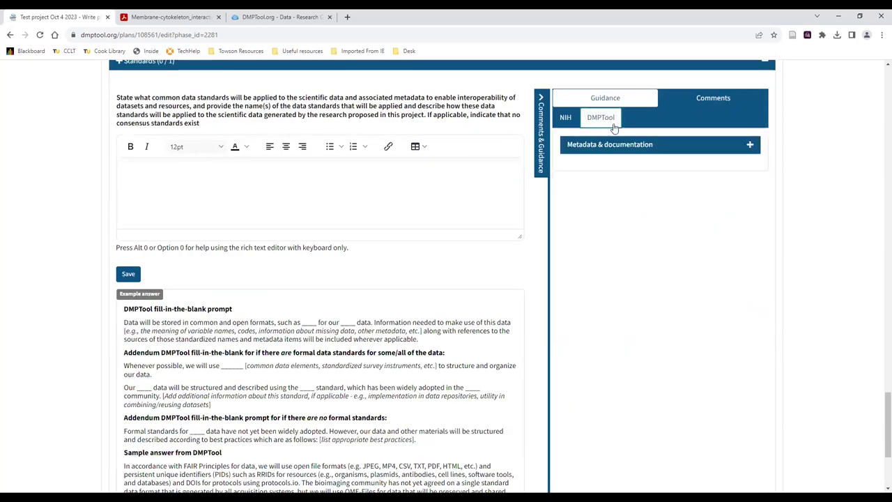
pyautogui.click(750, 145)
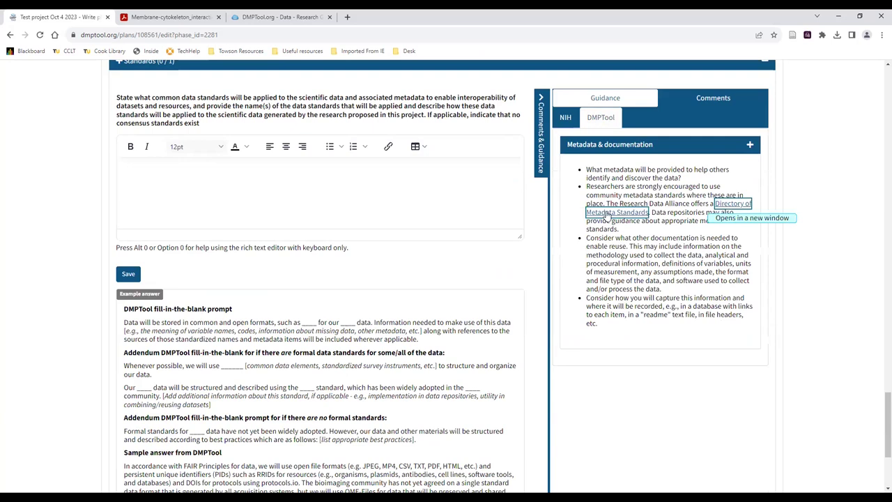
pyautogui.scroll(1, 279, 202)
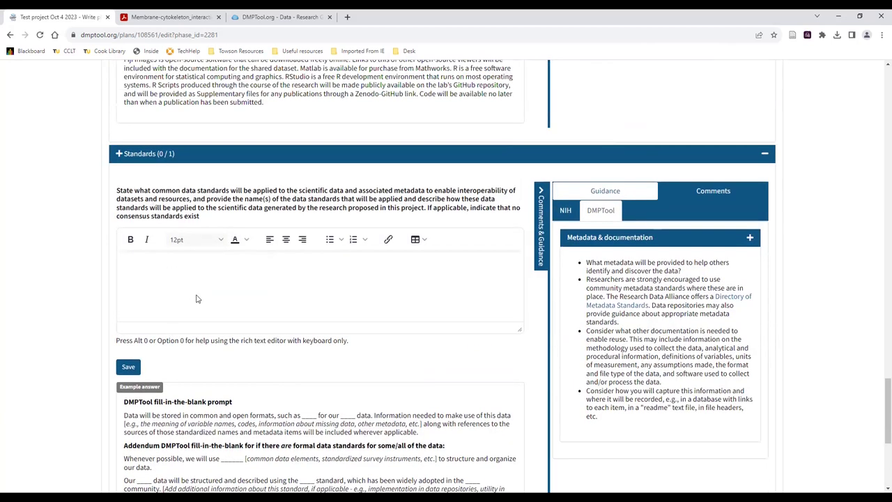
pyautogui.scroll(-1, 198, 297)
pyautogui.scroll(-2, 262, 264)
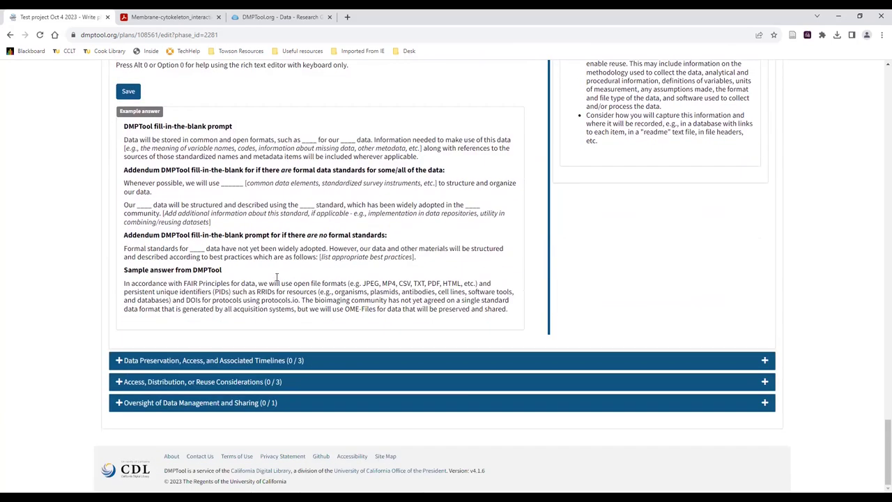
# Expand the Data Preservation, Access, and Associated Timelines section and read its questions, the DMPTool data repository guidance, and the example answers
pyautogui.click(125, 361)
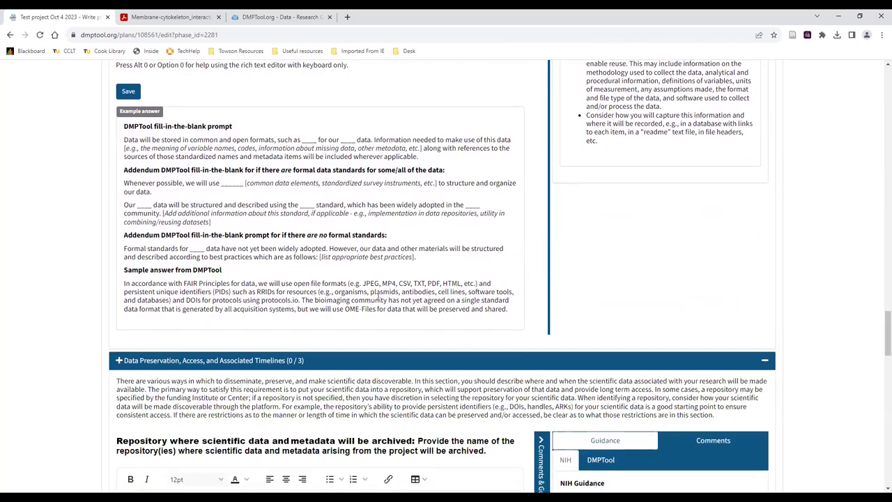
pyautogui.scroll(-2, 589, 323)
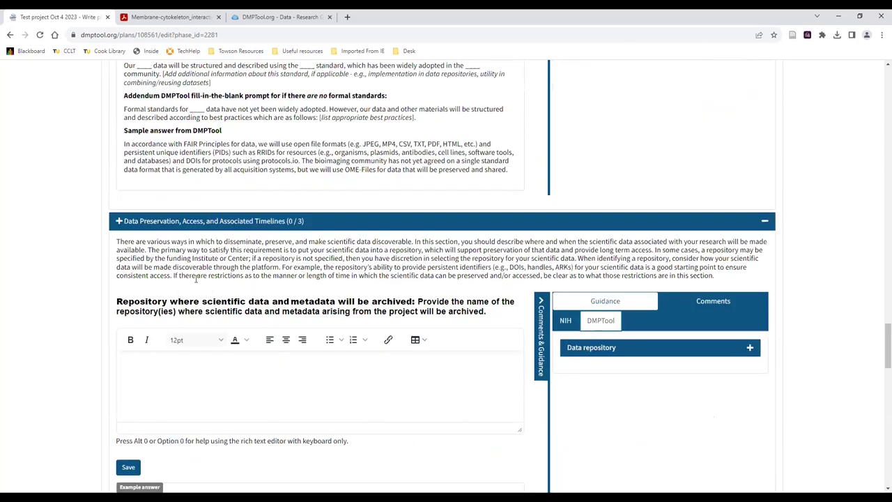
pyautogui.scroll(-1, 277, 288)
pyautogui.click(750, 254)
pyautogui.scroll(-1, 371, 269)
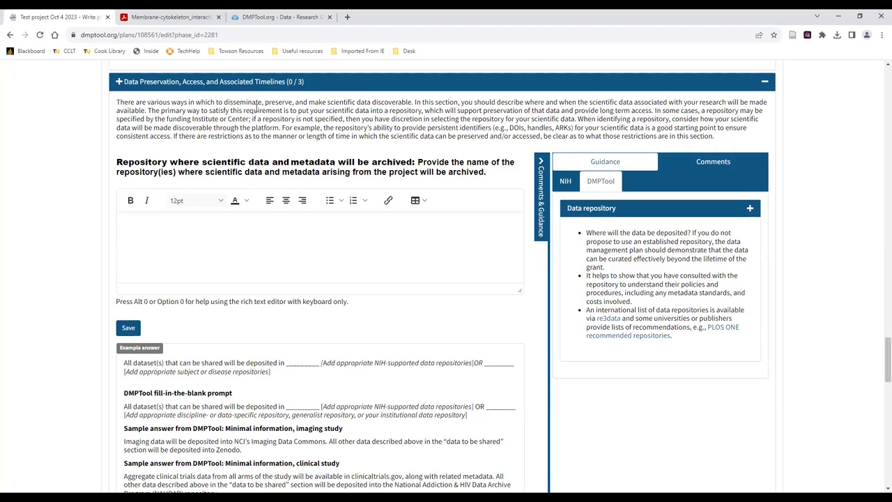
pyautogui.scroll(-2, 224, 359)
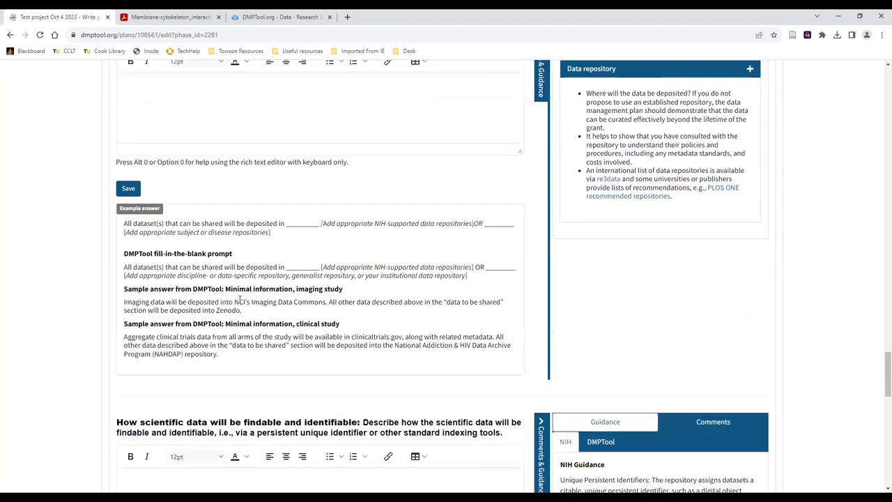
pyautogui.scroll(1, 713, 333)
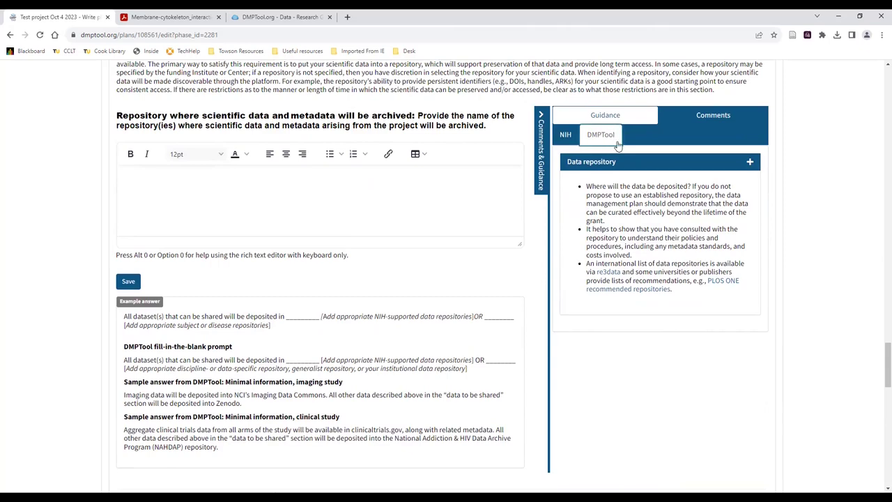
pyautogui.scroll(-1, 375, 278)
pyautogui.scroll(-5, 374, 277)
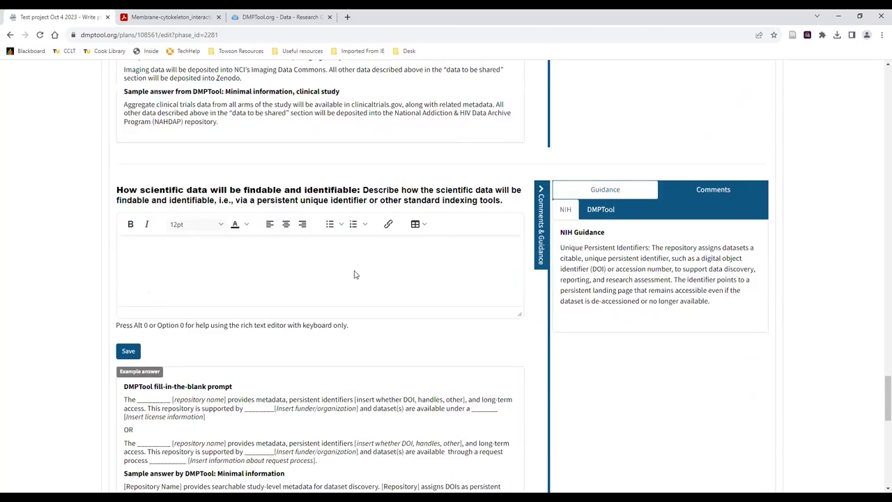
pyautogui.scroll(-10, 322, 318)
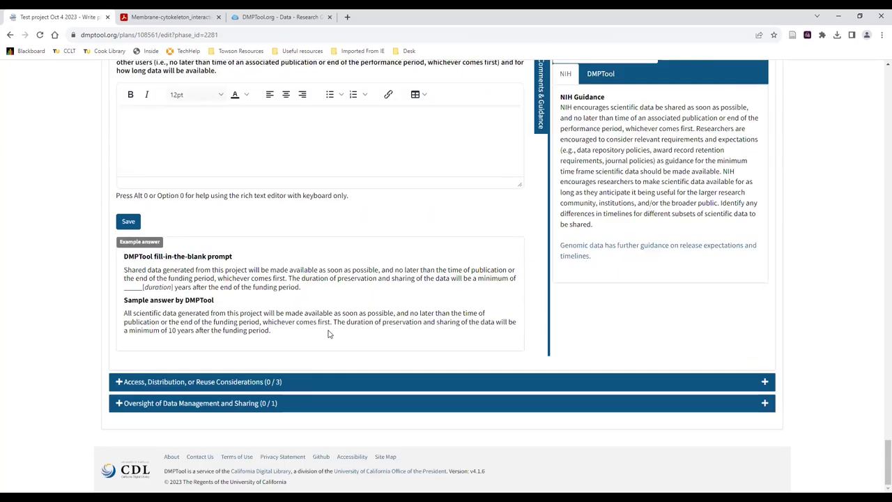
# Expand the Access, Distribution, or Reuse Considerations section and read its first question, the DMPTool ethics and privacy guidance, and the example answers
pyautogui.click(765, 381)
pyautogui.scroll(-4, 305, 268)
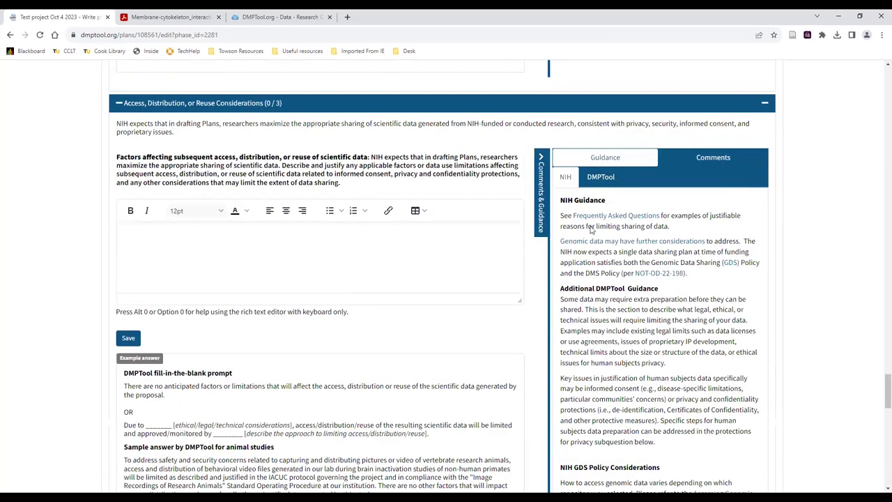
pyautogui.click(608, 183)
pyautogui.click(651, 204)
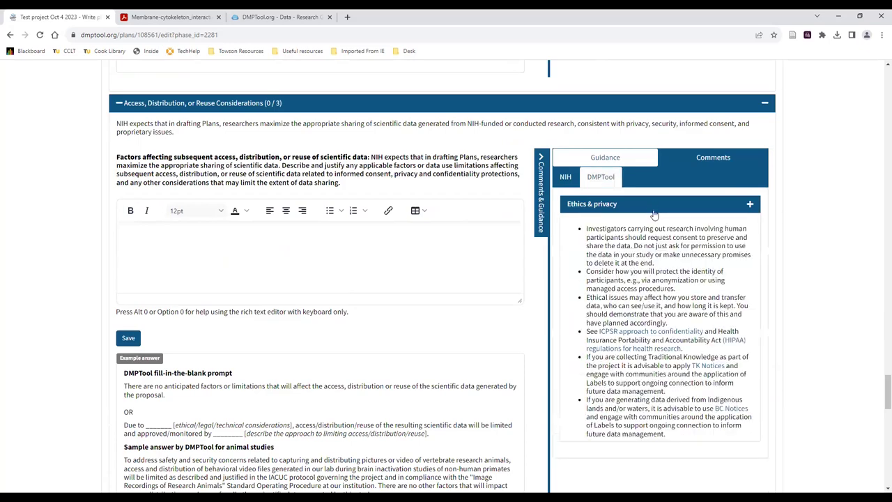
pyautogui.scroll(-3, 293, 305)
pyautogui.scroll(6, 310, 315)
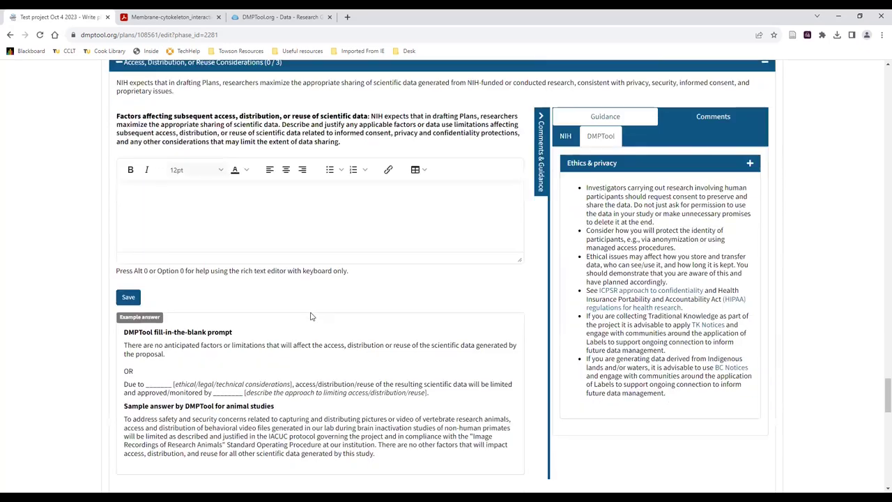
pyautogui.scroll(-6, 312, 316)
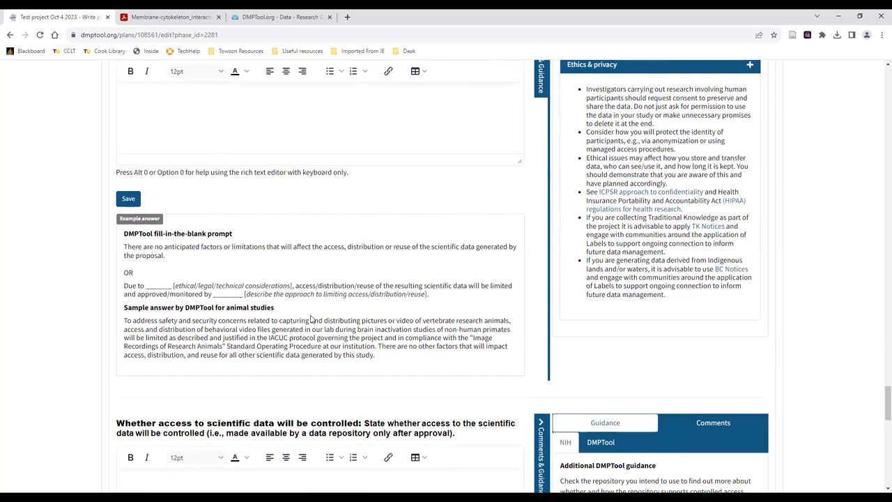
pyautogui.scroll(3, 285, 310)
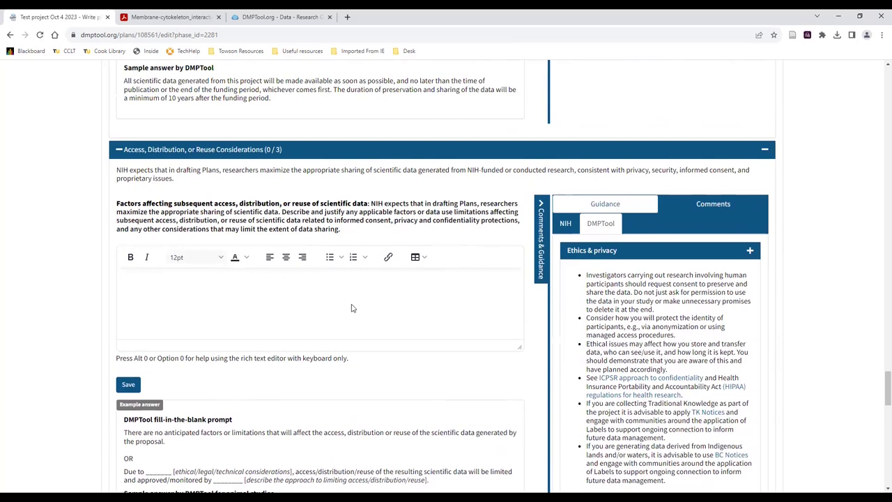
# Look back over the expanded plan sections, from the privacy protections question up through related tools and metadata to the start of the plan
pyautogui.scroll(8, 618, 318)
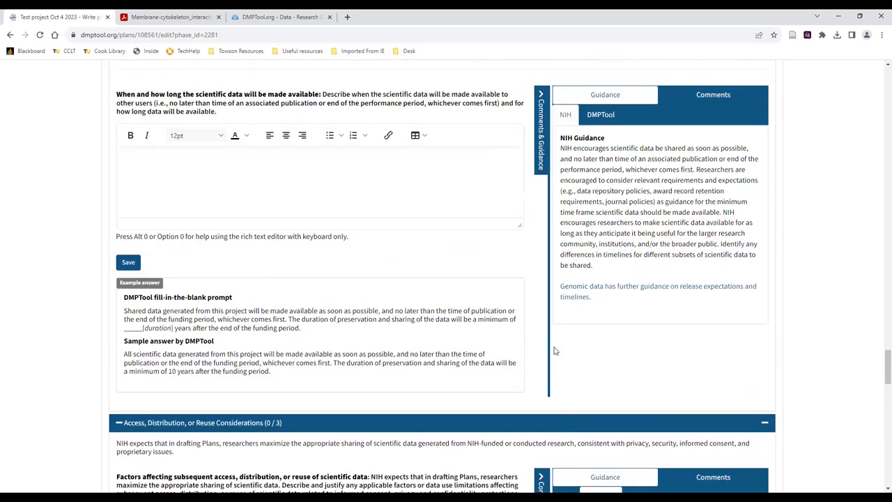
pyautogui.scroll(6, 555, 351)
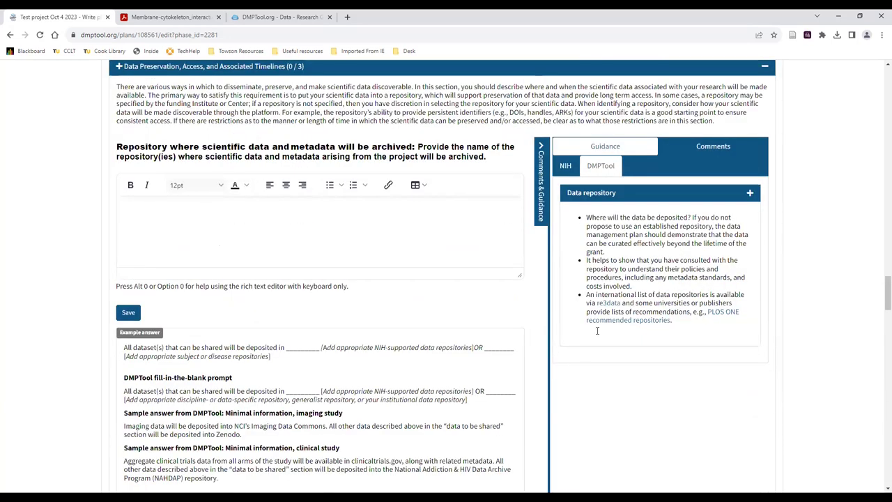
pyautogui.scroll(5, 619, 359)
pyautogui.scroll(5, 617, 343)
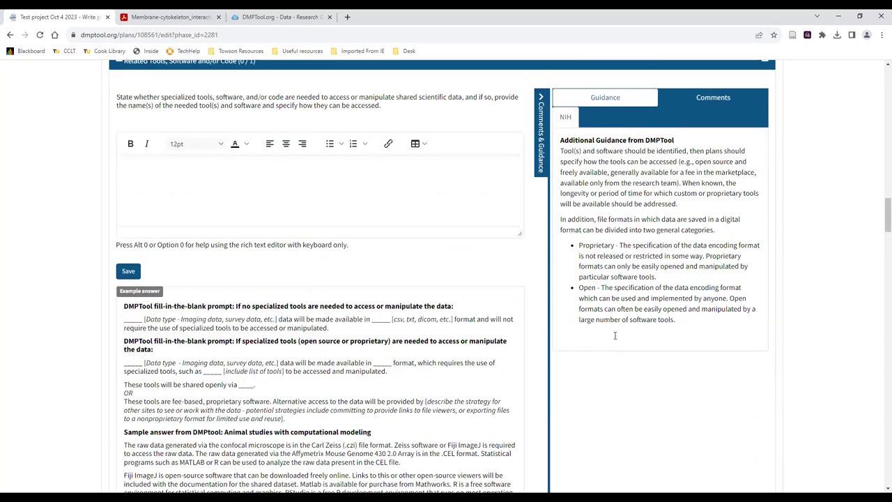
pyautogui.scroll(2, 175, 184)
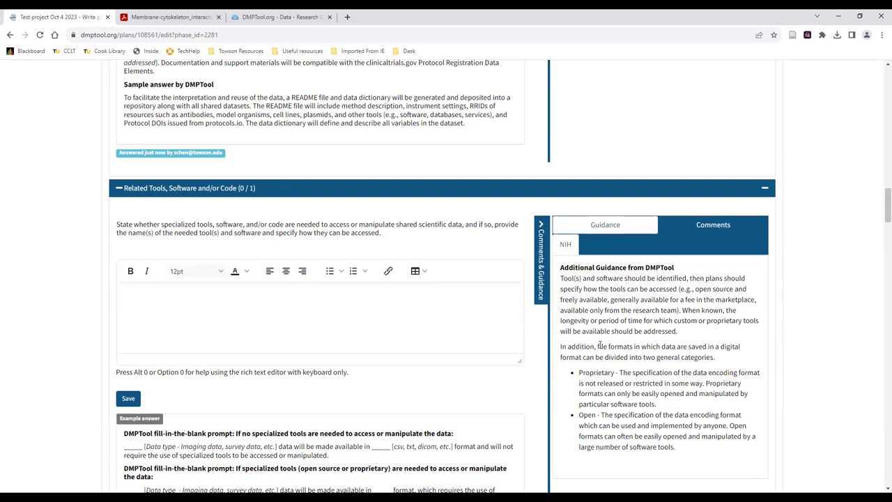
pyautogui.scroll(-12, 601, 328)
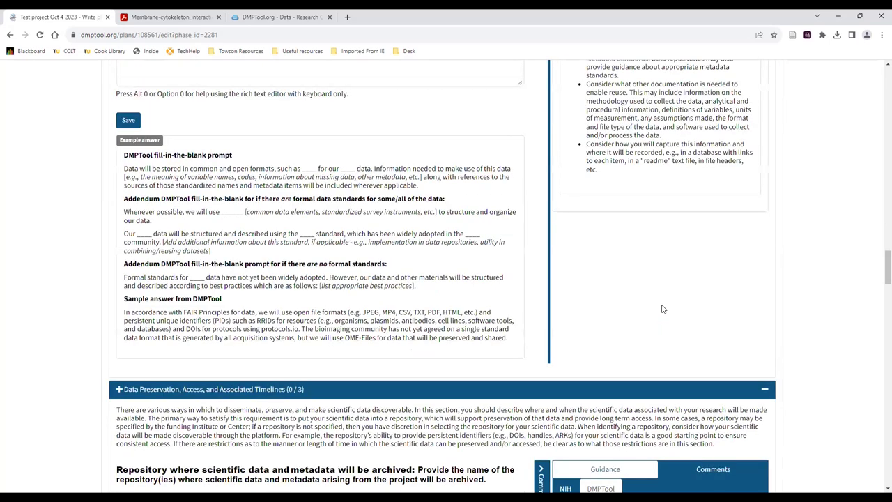
pyautogui.scroll(-10, 663, 308)
pyautogui.scroll(-10, 645, 305)
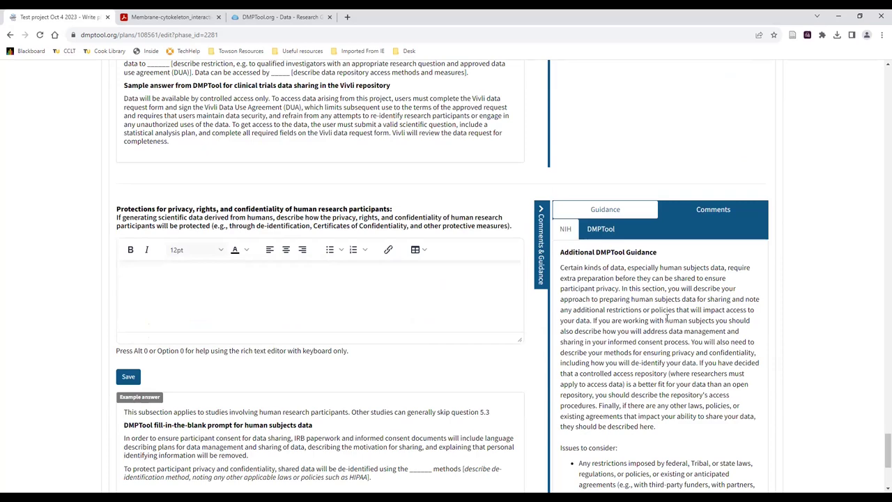
pyautogui.scroll(10, 667, 317)
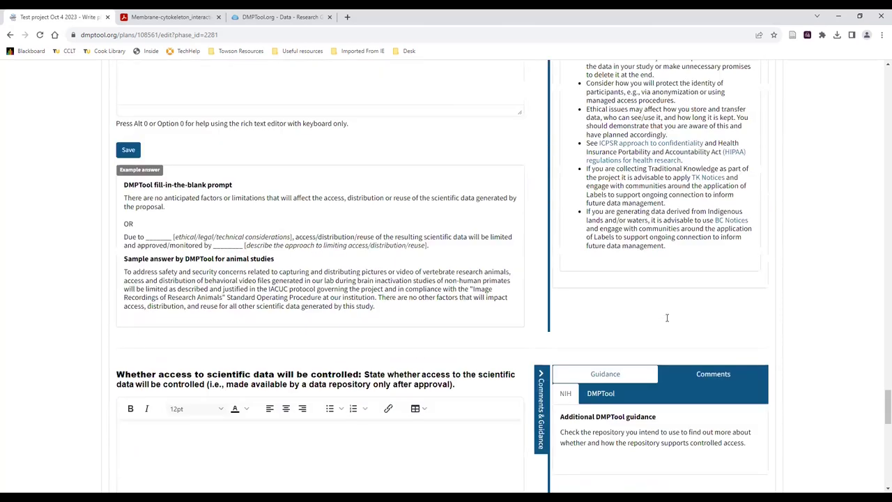
pyautogui.scroll(10, 667, 318)
pyautogui.scroll(10, 667, 318)
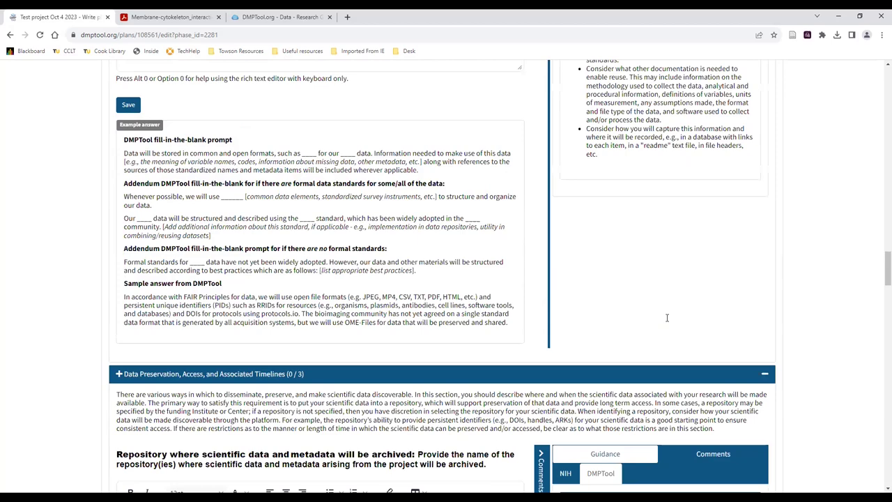
pyautogui.scroll(5, 666, 318)
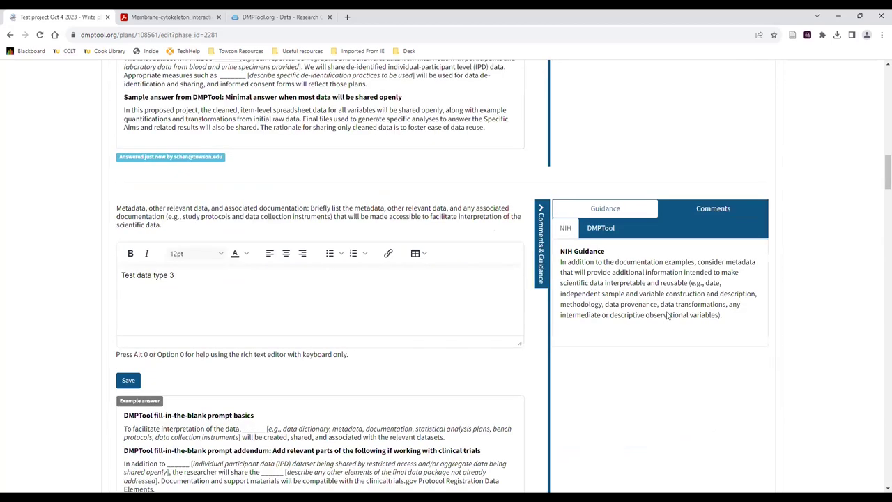
pyautogui.scroll(5, 631, 354)
pyautogui.scroll(10, 521, 336)
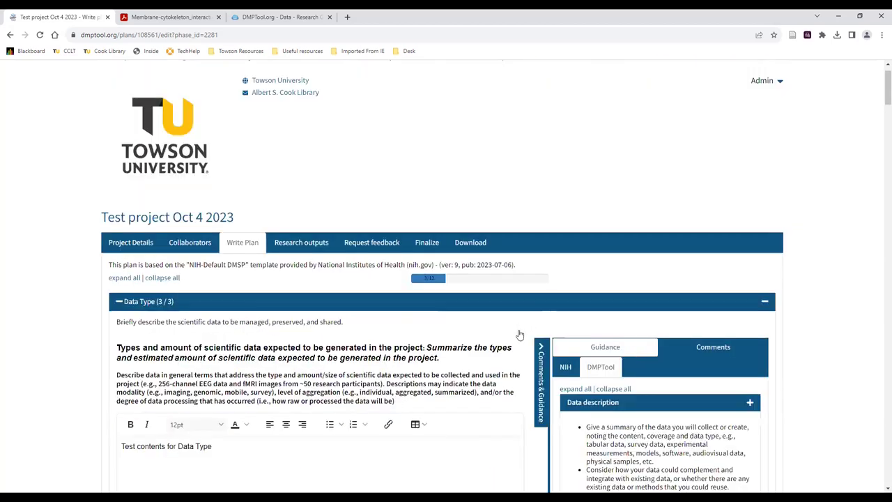
# Review the Data Type section's first question together with its DMPTool data description and format guidance, fill-in-the-blank prompt, and sample answer
pyautogui.scroll(-3, 474, 328)
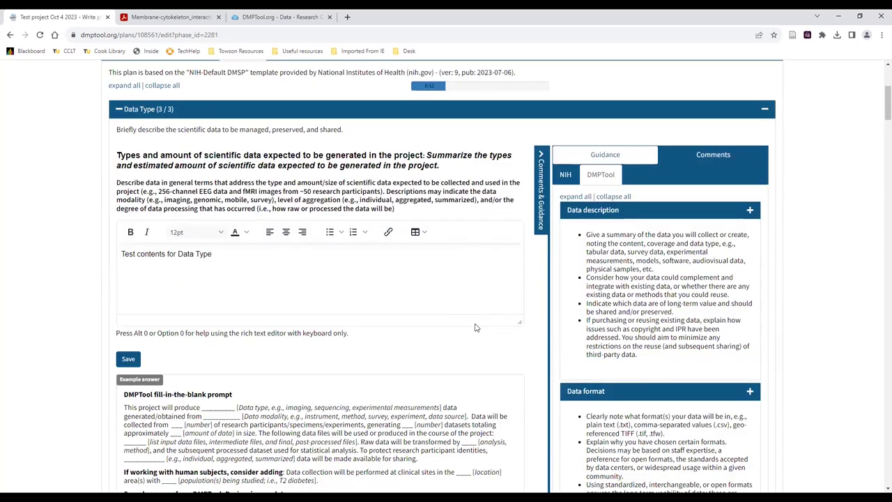
pyautogui.scroll(-2, 381, 326)
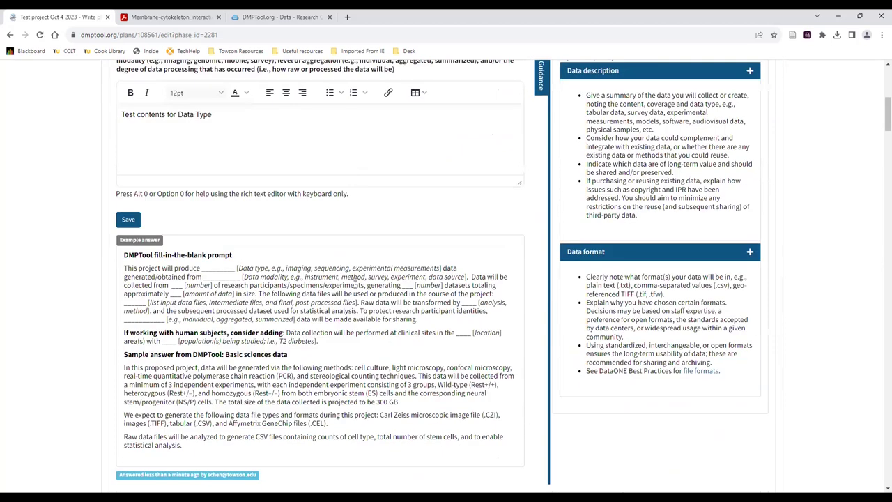
pyautogui.scroll(3, 355, 284)
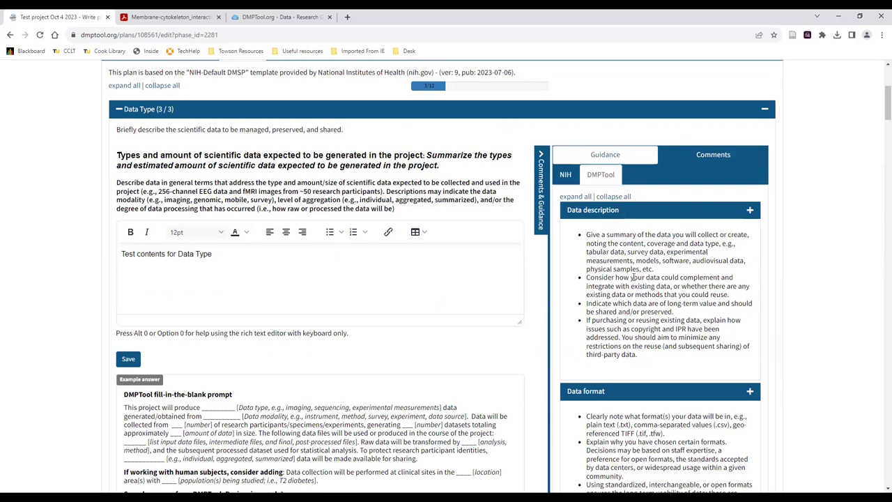
pyautogui.scroll(-2, 315, 284)
pyautogui.scroll(-2, 315, 283)
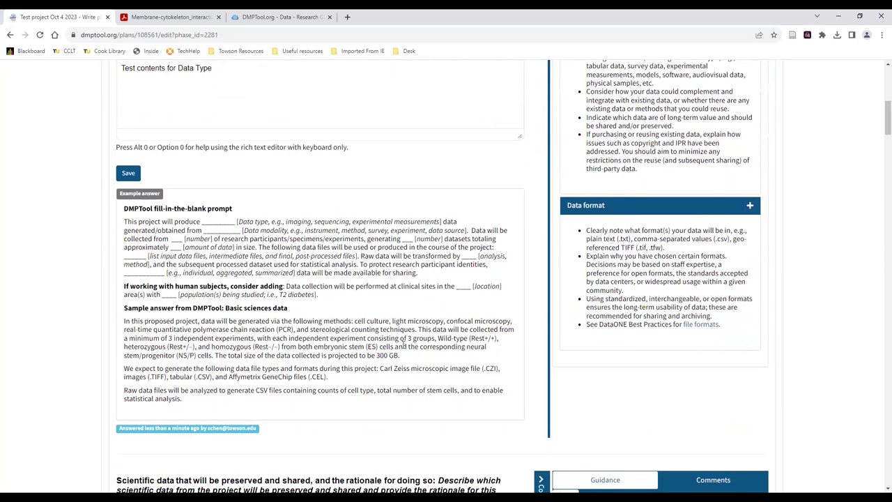
pyautogui.scroll(-3, 404, 344)
pyautogui.scroll(3, 335, 291)
pyautogui.scroll(3, 392, 322)
pyautogui.scroll(1, 298, 359)
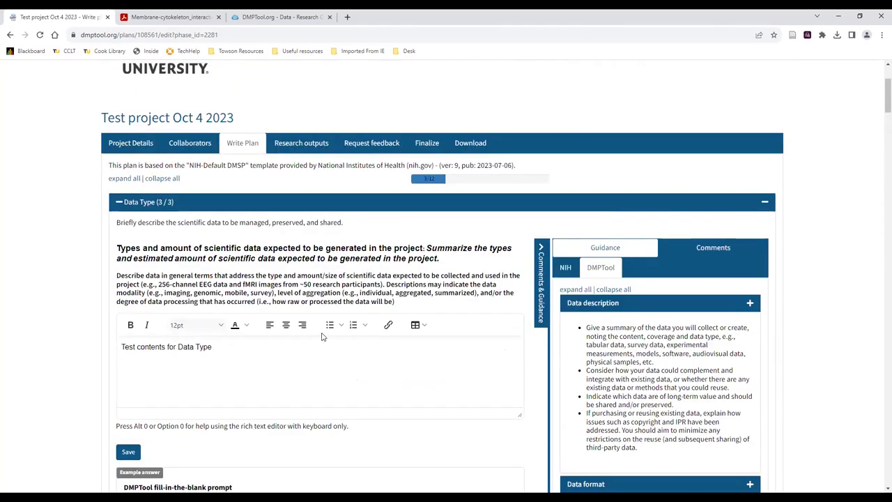
pyautogui.scroll(-3, 322, 337)
pyautogui.scroll(1, 271, 375)
pyautogui.scroll(-1, 271, 376)
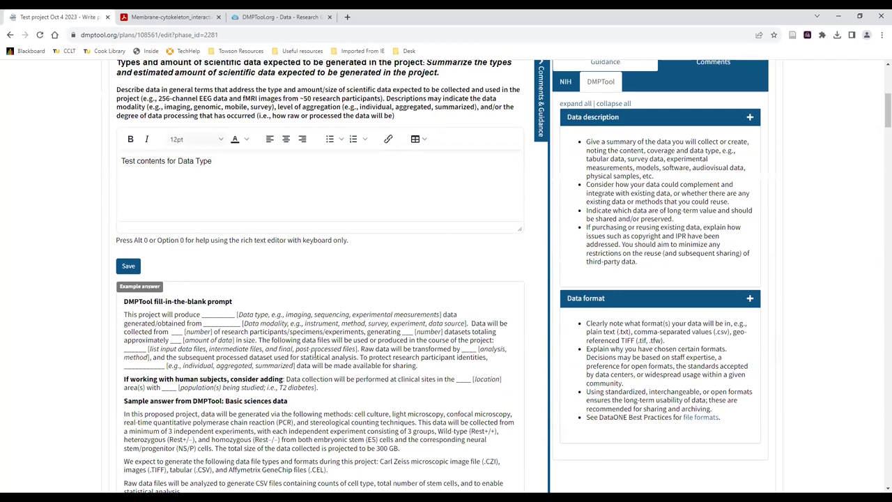
pyautogui.scroll(5, 315, 354)
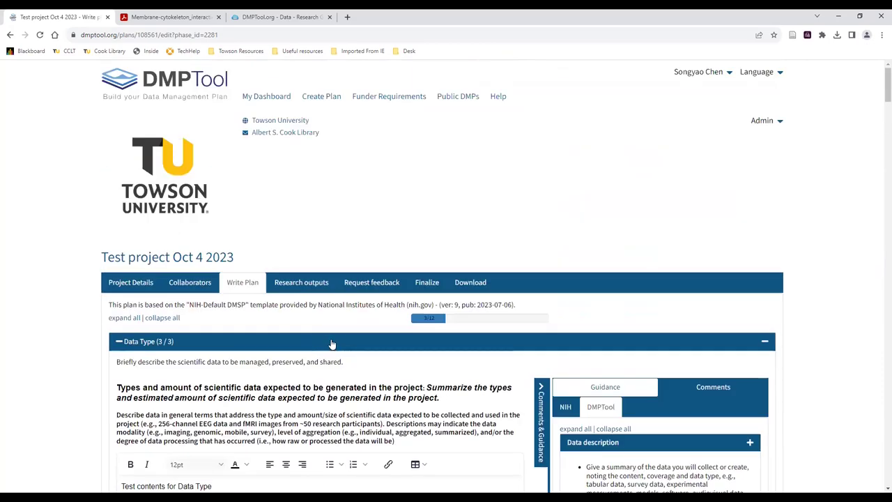
pyautogui.scroll(-3, 331, 343)
pyautogui.scroll(1, 331, 343)
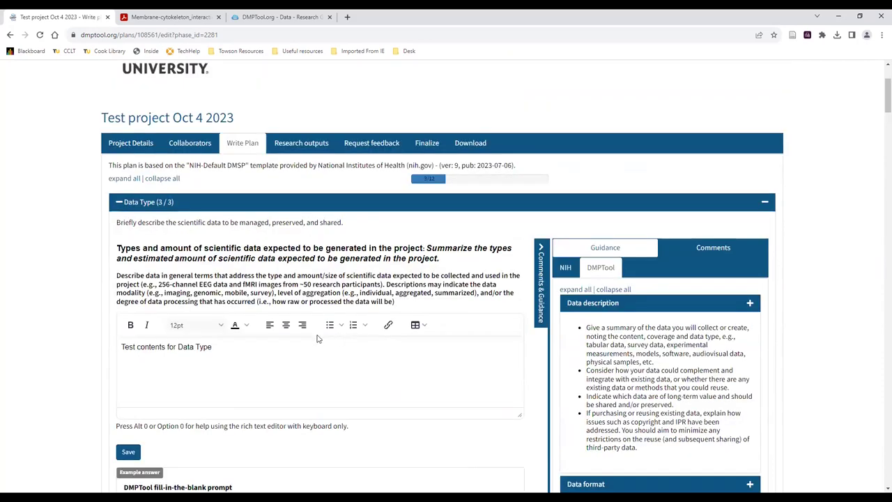
# Start a new research output for the plan and look over its description, repository, metadata standard, and data access fields
pyautogui.click(301, 143)
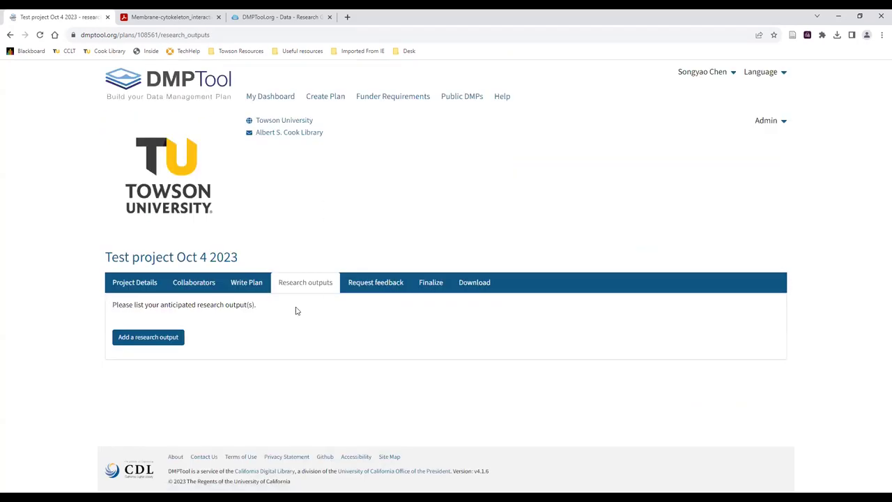
pyautogui.click(174, 342)
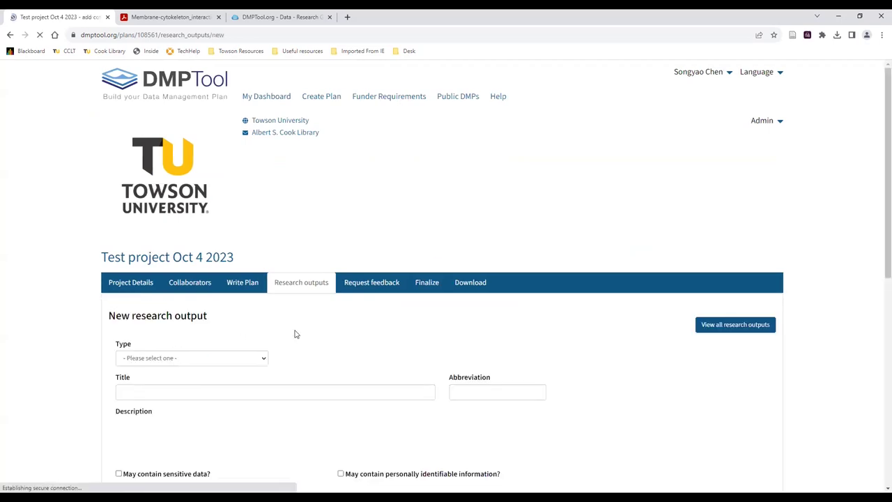
pyautogui.scroll(-4, 651, 346)
pyautogui.scroll(-1, 672, 367)
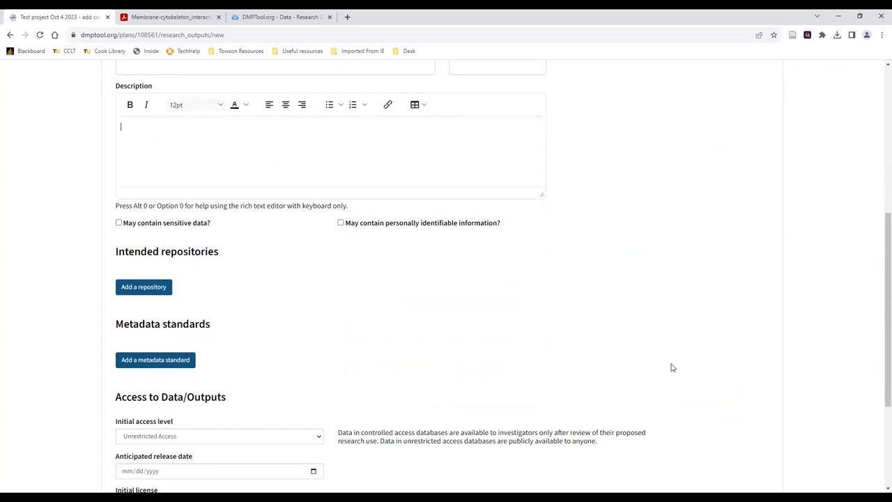
pyautogui.scroll(3, 640, 360)
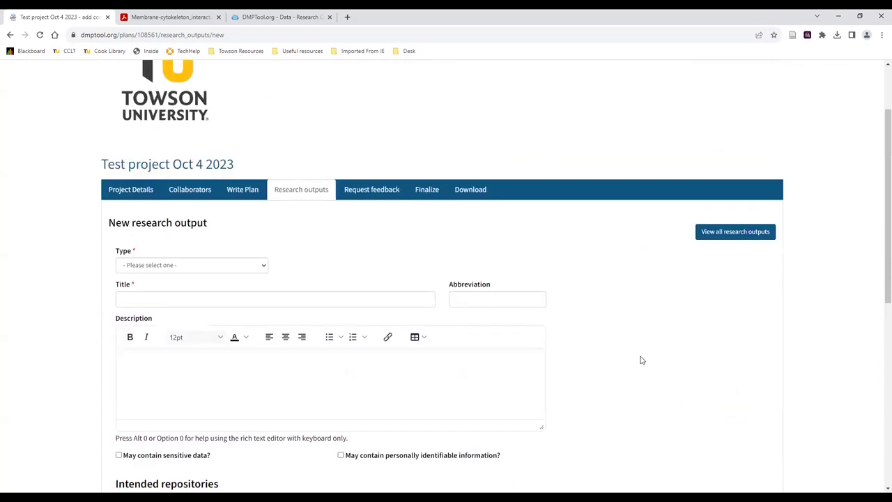
pyautogui.scroll(-2, 647, 354)
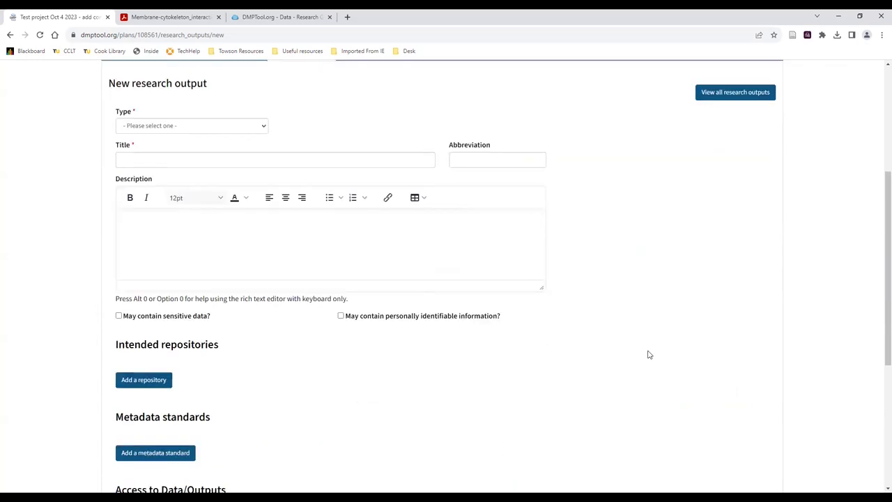
# Look through the available output types for the new research output without choosing one
pyautogui.scroll(1, 603, 358)
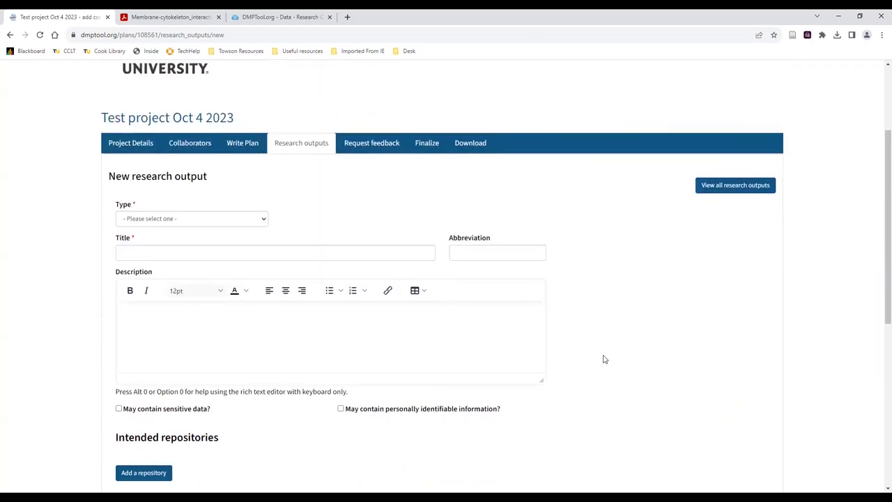
pyautogui.click(225, 221)
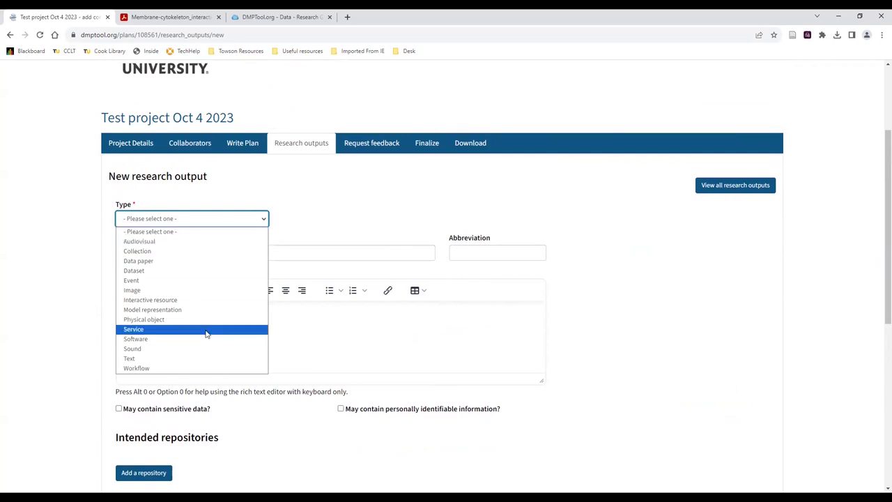
pyautogui.click(380, 195)
pyautogui.click(508, 194)
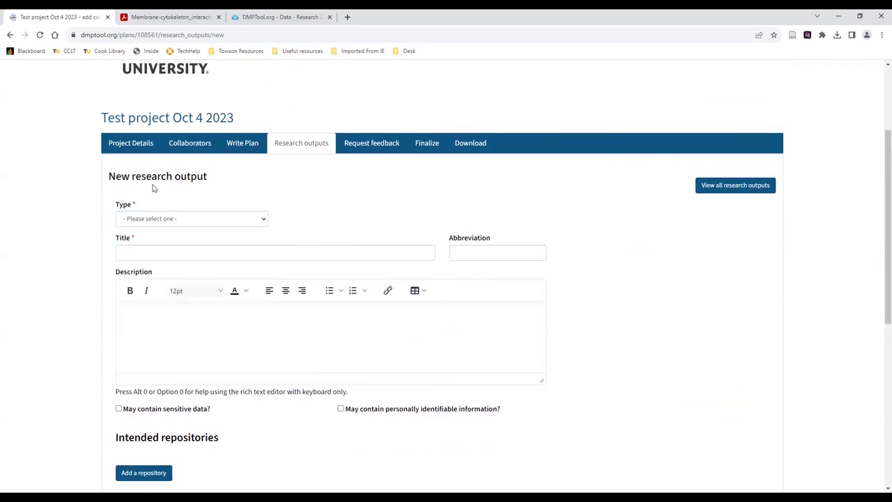
pyautogui.click(229, 219)
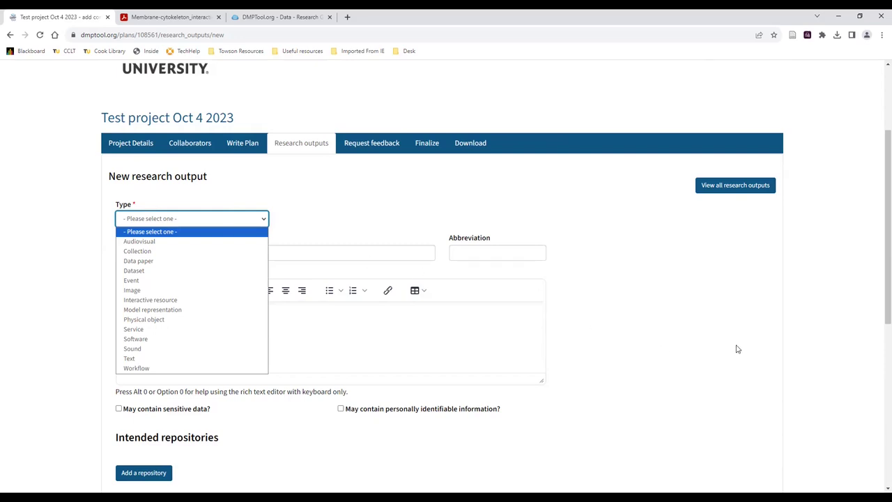
pyautogui.click(642, 335)
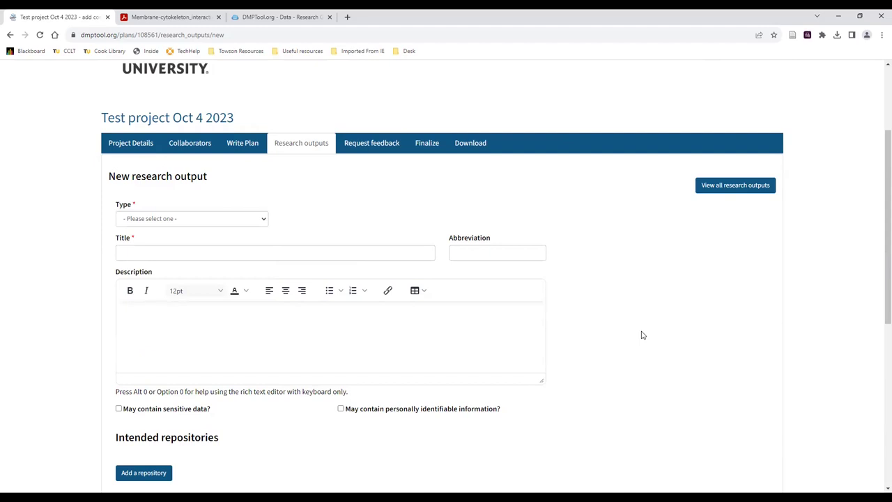
# Recheck the research output form from its type choices to its access fields and cancel the new output
pyautogui.scroll(-5, 600, 330)
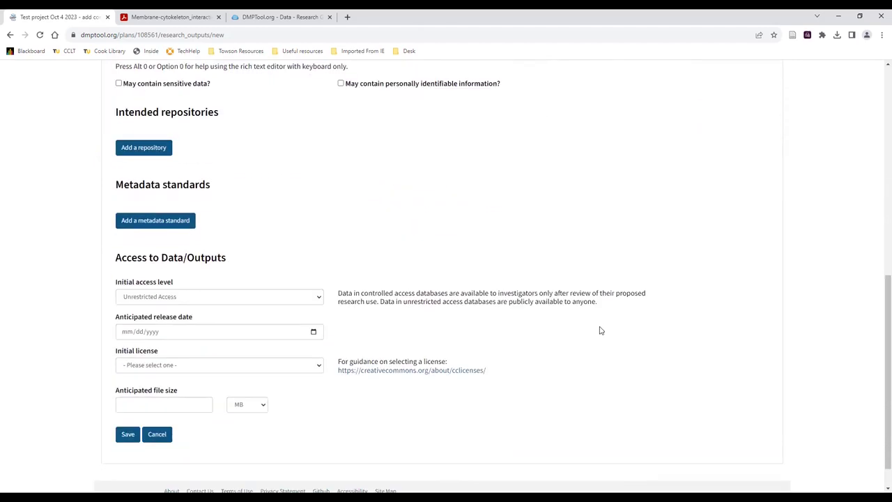
pyautogui.scroll(-1, 601, 330)
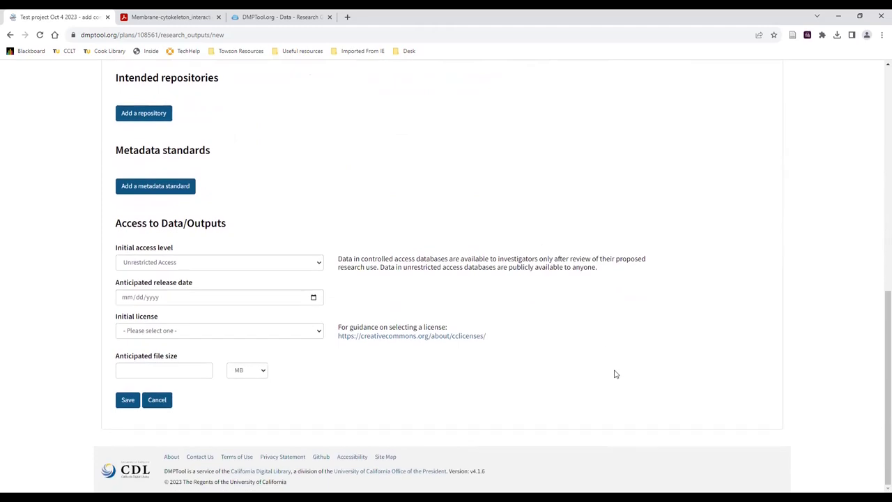
pyautogui.scroll(5, 617, 371)
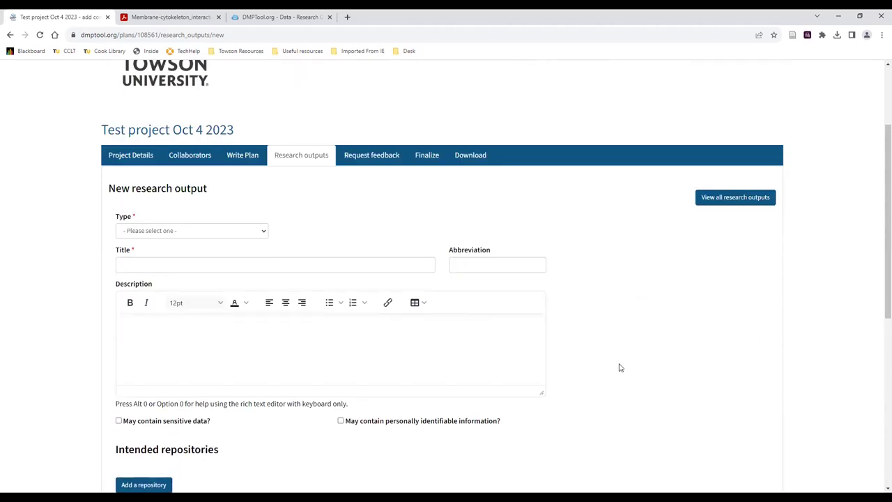
pyautogui.scroll(-3, 616, 364)
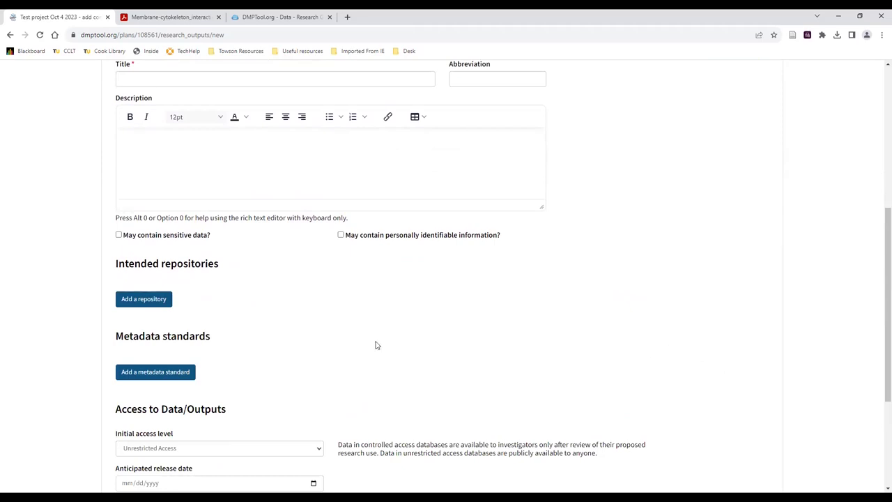
pyautogui.scroll(2, 374, 344)
pyautogui.click(195, 184)
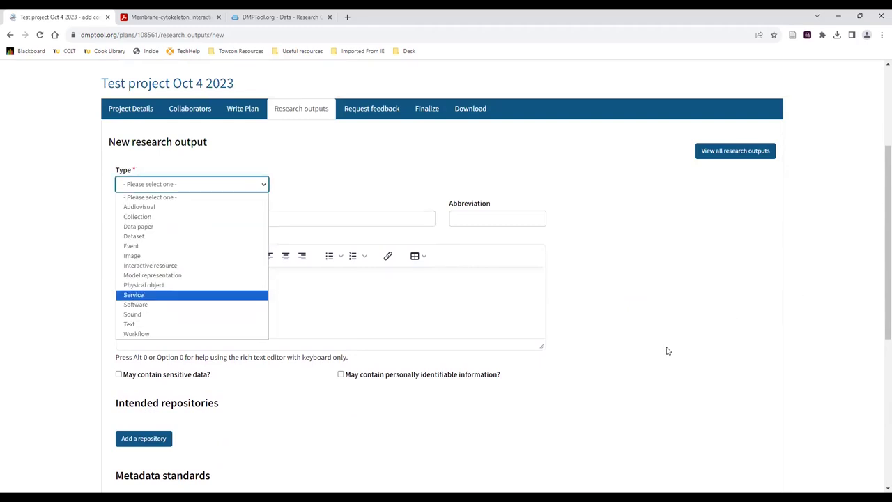
pyautogui.click(625, 347)
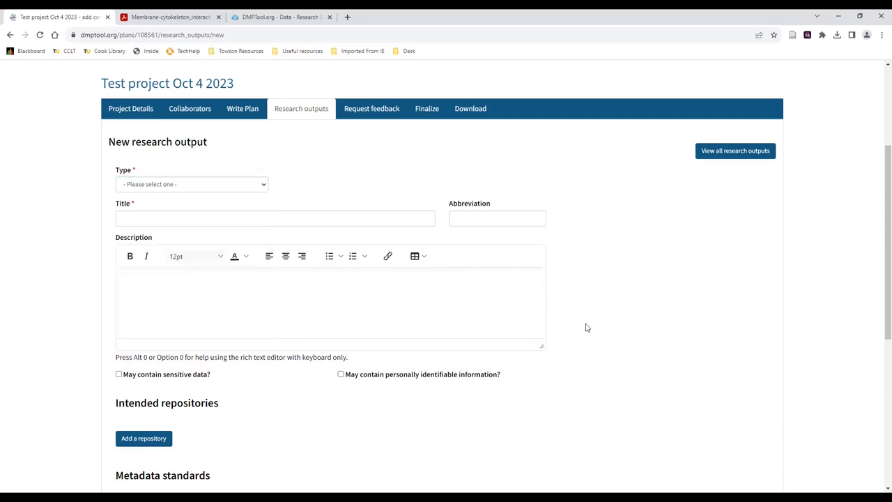
pyautogui.scroll(3, 621, 360)
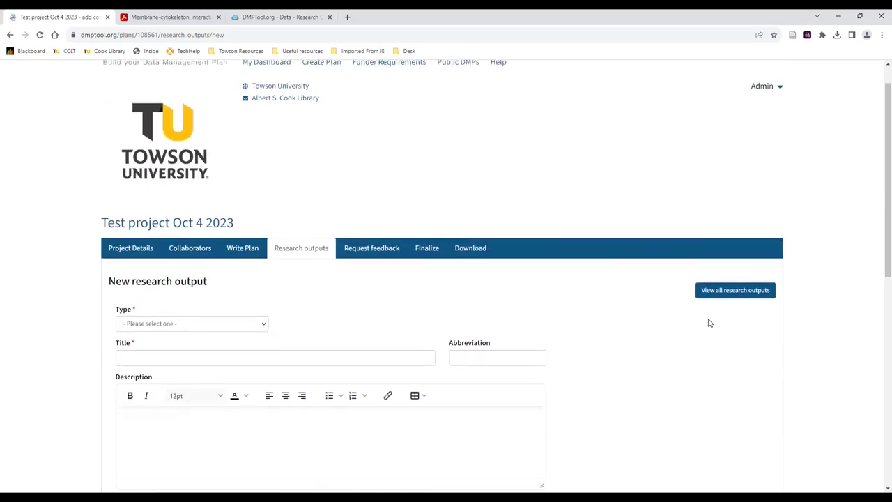
pyautogui.scroll(-10, 276, 215)
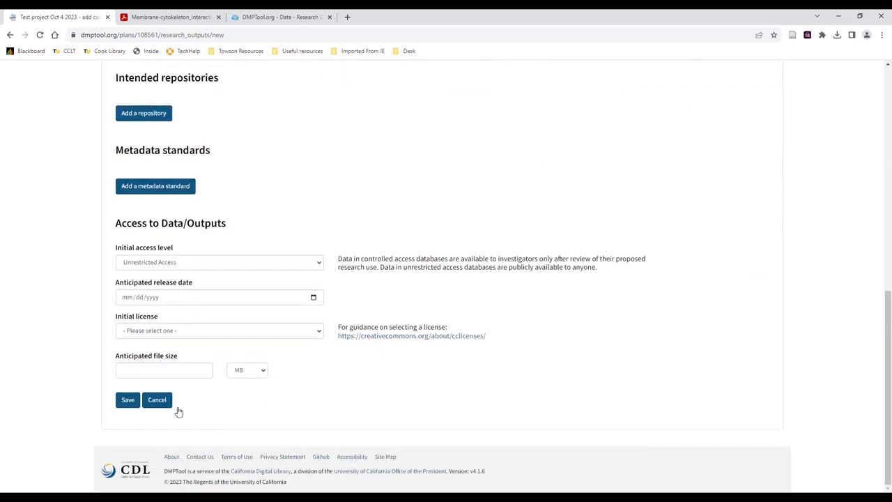
pyautogui.click(158, 401)
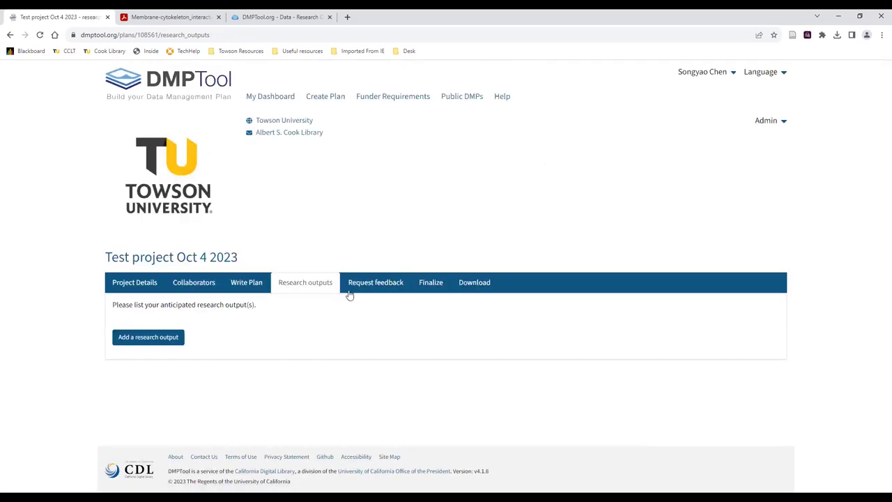
# Open the plan's feedback request page and read the message about requesting expert feedback
pyautogui.click(373, 286)
pyautogui.scroll(-1, 314, 323)
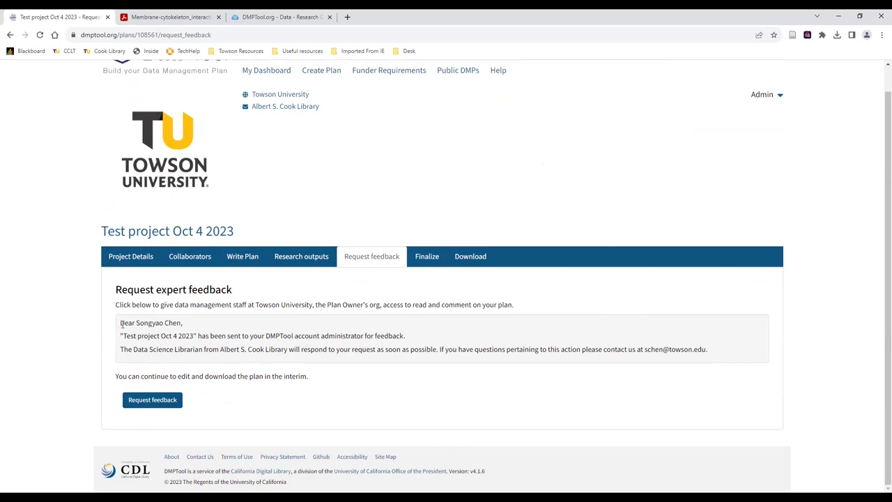
pyautogui.moveTo(122, 324); pyautogui.dragTo(209, 319)
pyautogui.click(228, 331)
# Open the plan's Collaborators page and review its project contributors and DMP collaborators sections
pyautogui.click(189, 258)
pyautogui.scroll(-1, 352, 274)
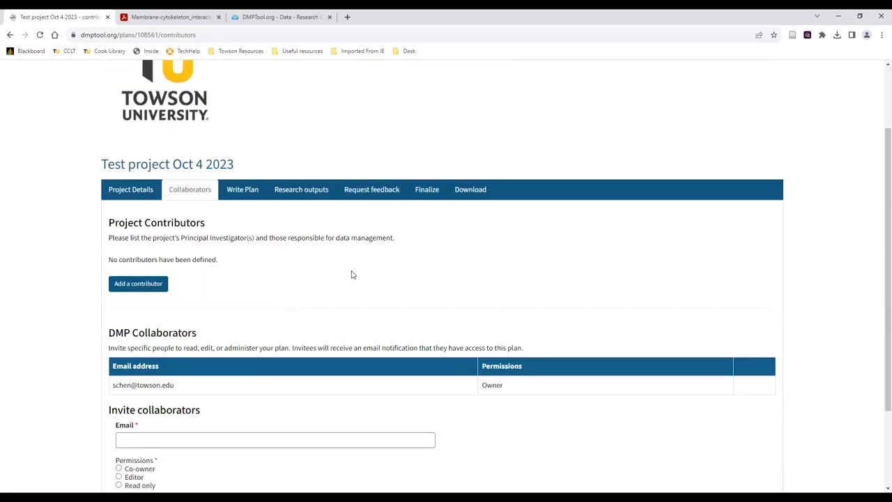
pyautogui.scroll(-2, 317, 272)
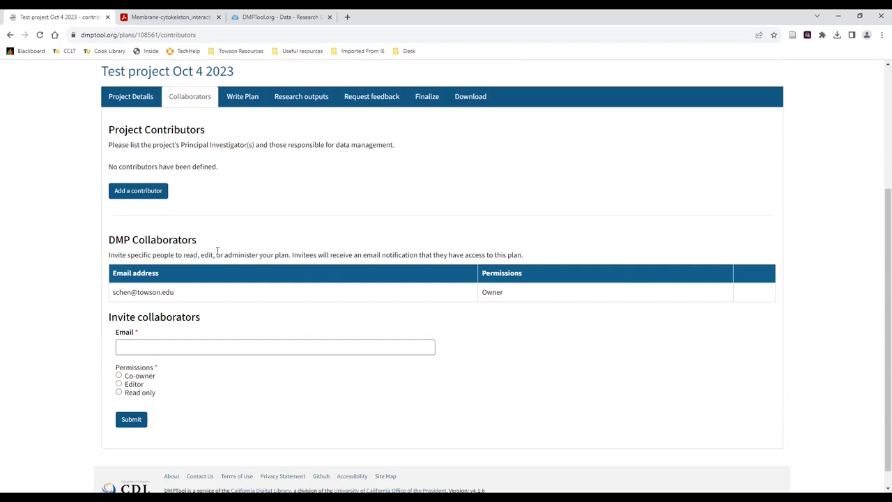
pyautogui.scroll(2, 265, 369)
pyautogui.scroll(-2, 244, 377)
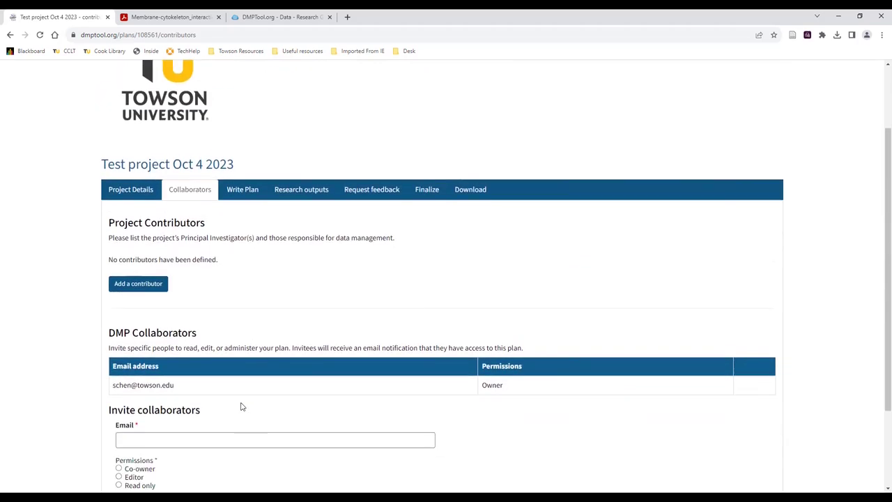
# Examine the email field and the co-owner, editor, and read-only permissions for inviting a collaborator, without sending an invitation
pyautogui.click(165, 347)
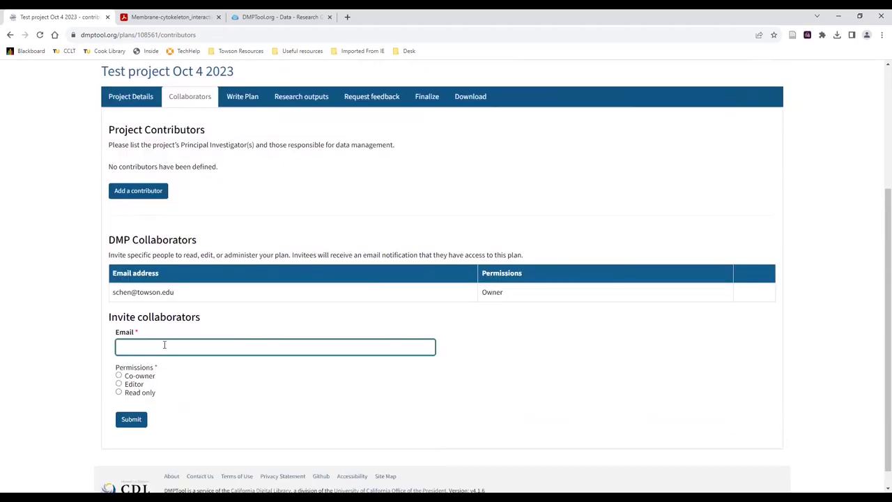
pyautogui.click(396, 344)
pyautogui.click(460, 382)
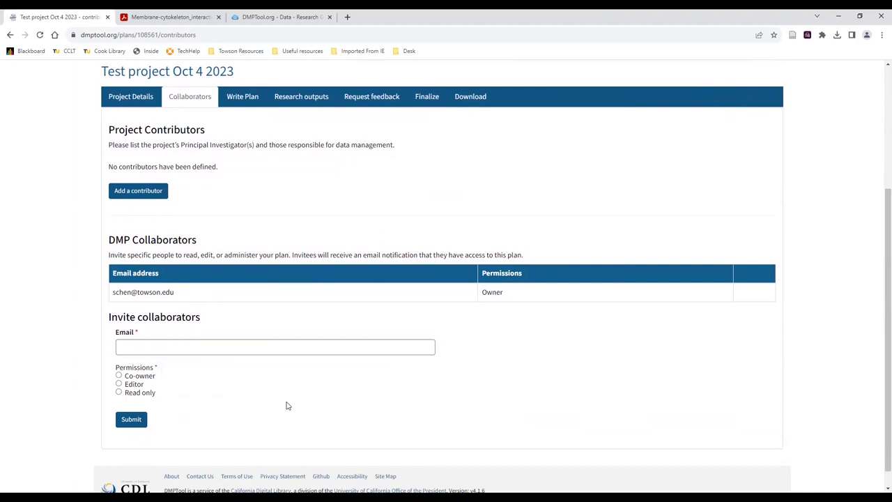
pyautogui.scroll(2, 467, 349)
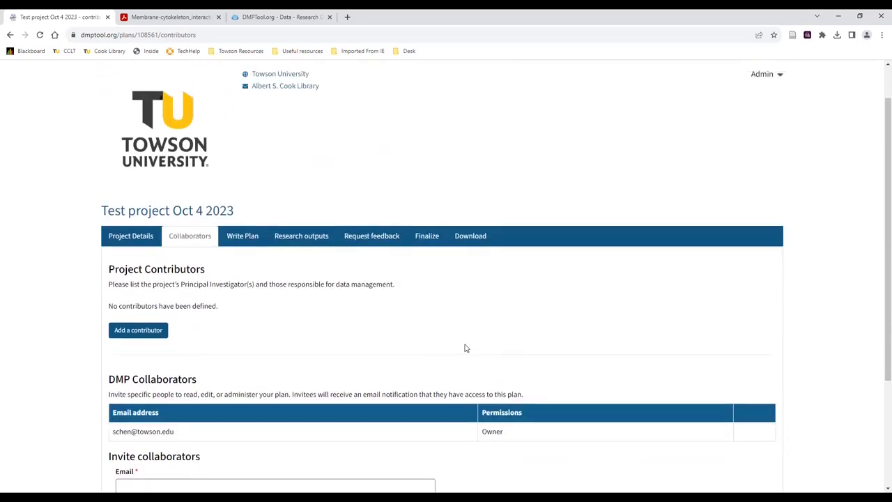
pyautogui.scroll(-1, 366, 341)
pyautogui.scroll(-2, 481, 376)
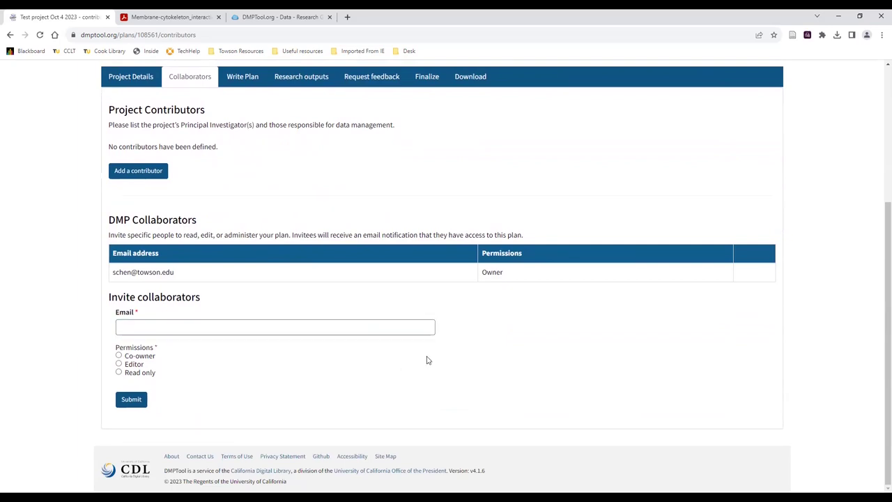
pyautogui.click(118, 364)
pyautogui.scroll(2, 575, 366)
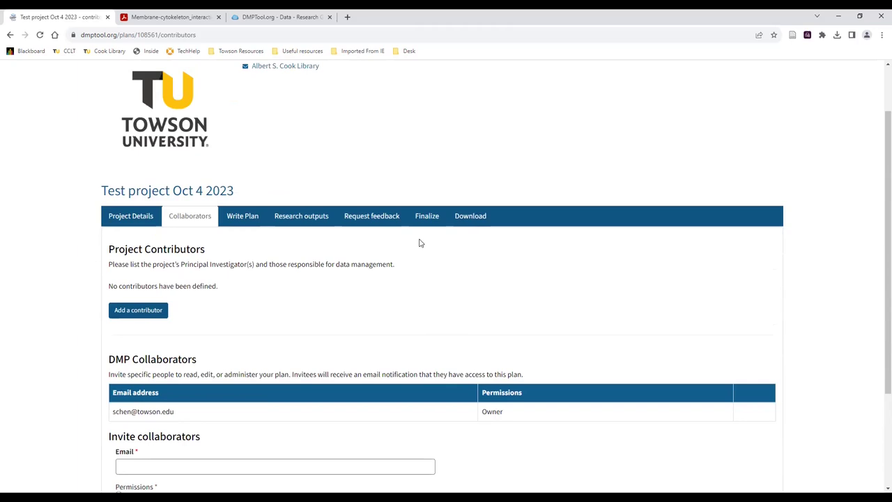
# Revisit the expert feedback request page and view the Finalize page's plan visibility and DMP ID registration requirements
pyautogui.click(376, 219)
pyautogui.scroll(-1, 328, 370)
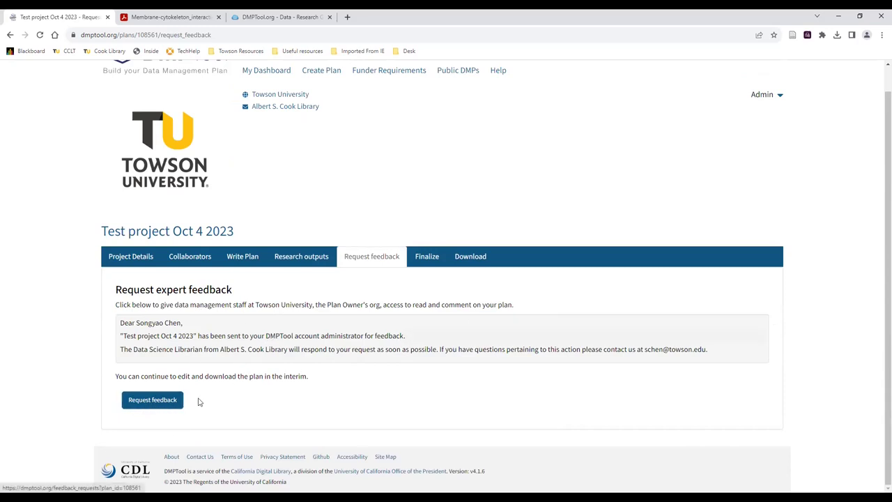
pyautogui.click(425, 257)
pyautogui.scroll(-3, 339, 309)
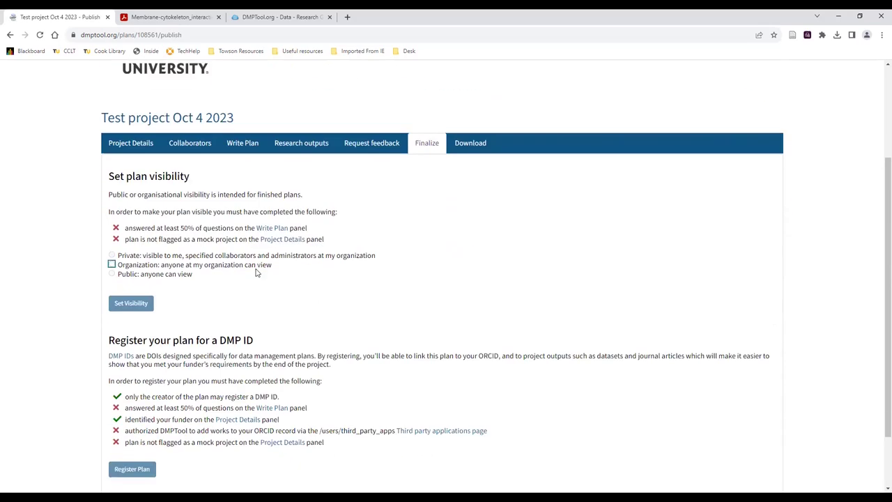
pyautogui.scroll(1, 442, 305)
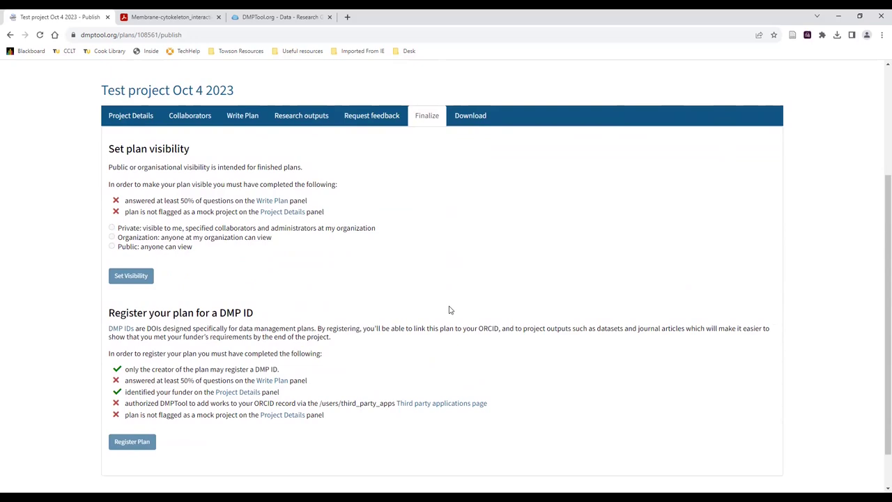
# Check the mock project setting in the plan's Project Details
pyautogui.click(117, 116)
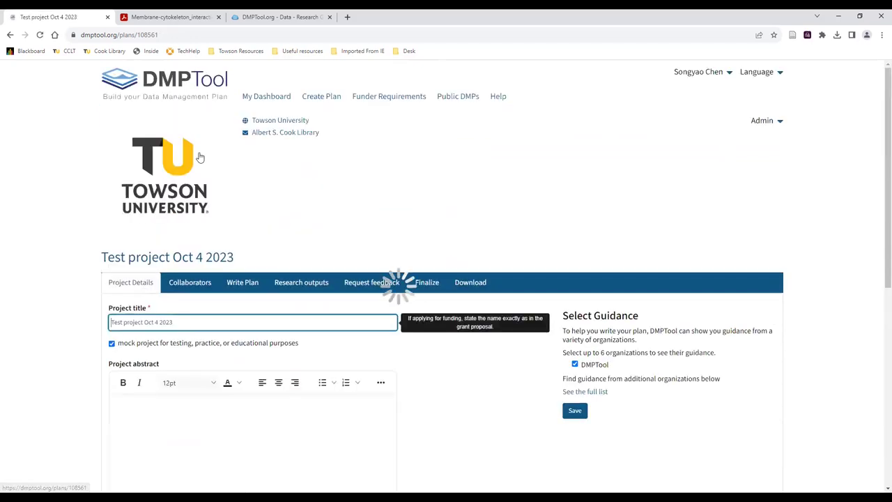
pyautogui.scroll(-1, 575, 369)
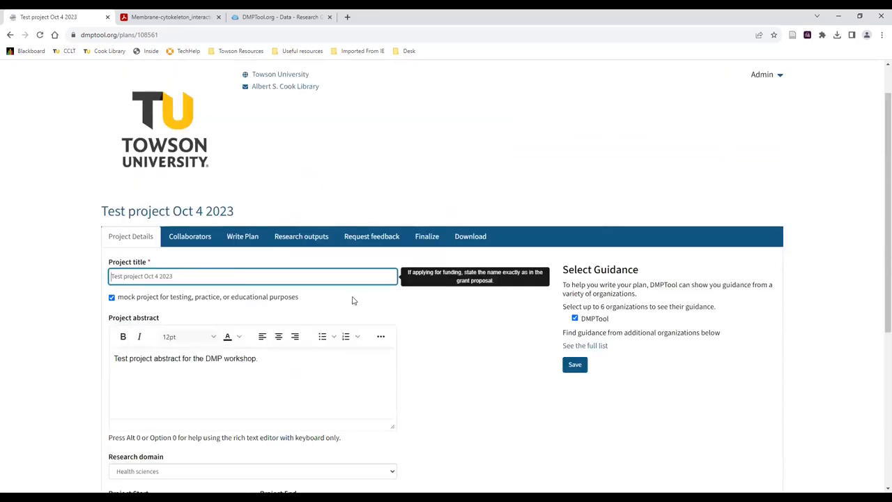
pyautogui.scroll(1, 376, 320)
# Return to the Finalize page and read the visibility choices and the conditions for registering a DMP ID
pyautogui.click(428, 285)
pyautogui.scroll(-2, 453, 335)
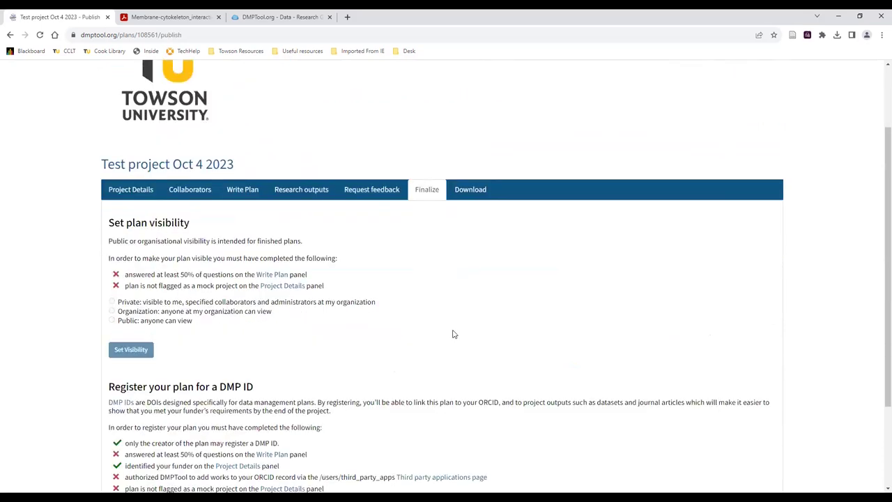
pyautogui.scroll(-1, 453, 335)
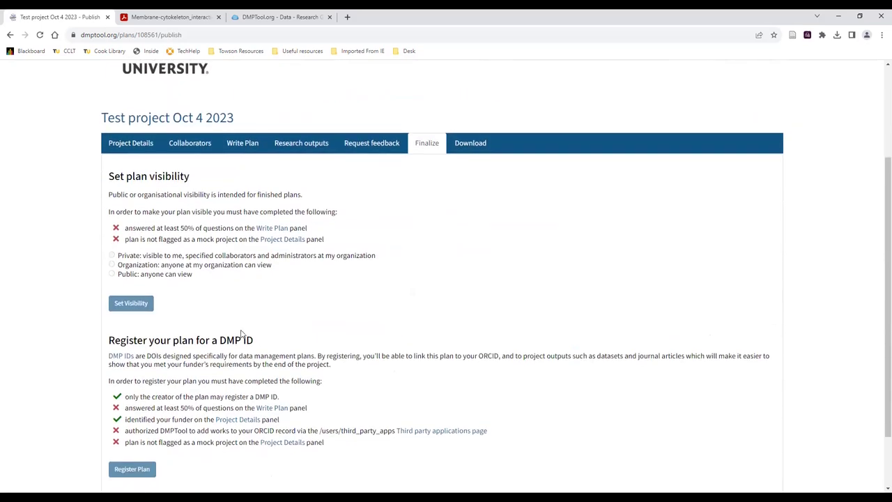
pyautogui.scroll(-2, 242, 333)
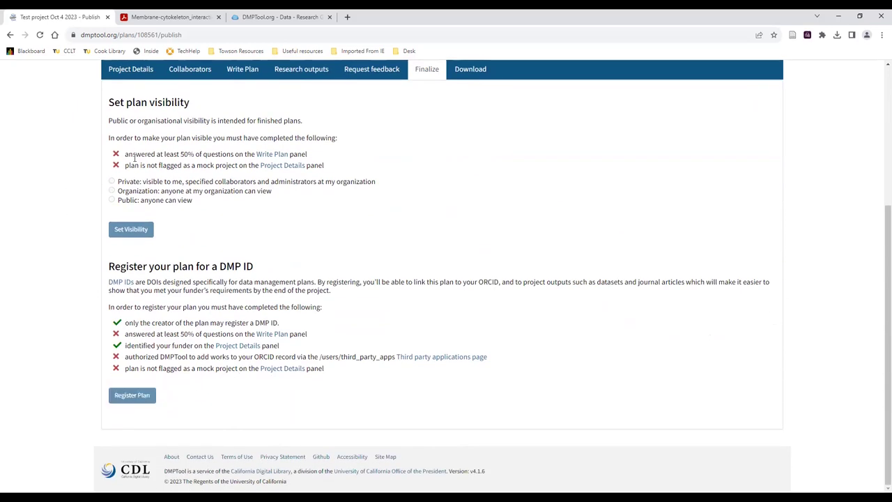
pyautogui.scroll(2, 339, 361)
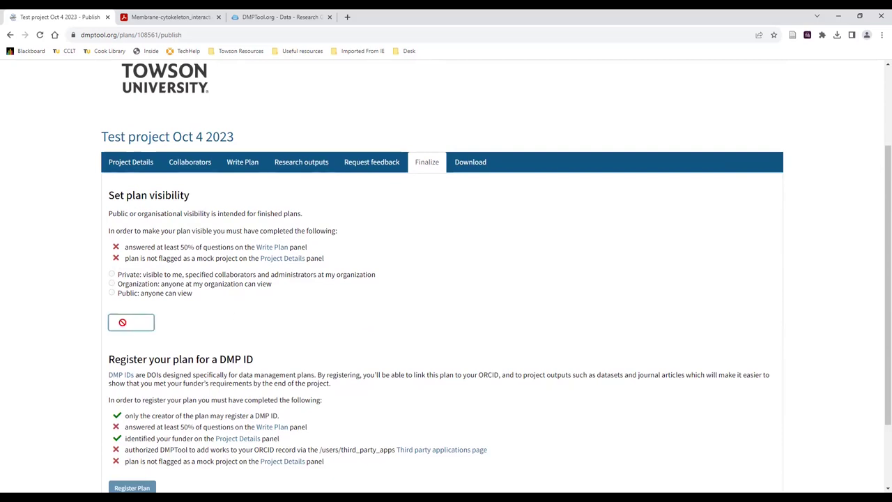
pyautogui.scroll(-2, 147, 451)
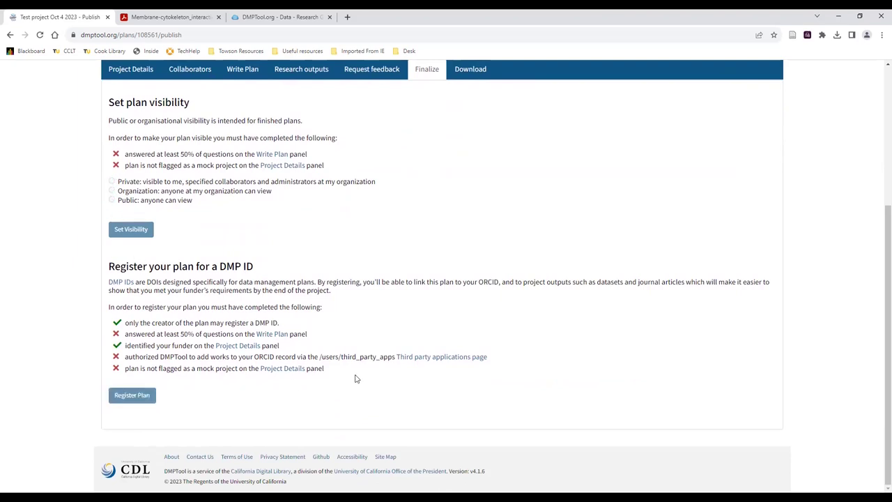
pyautogui.scroll(2, 418, 362)
# Open the plan's download settings and set the file format to docx
pyautogui.click(465, 216)
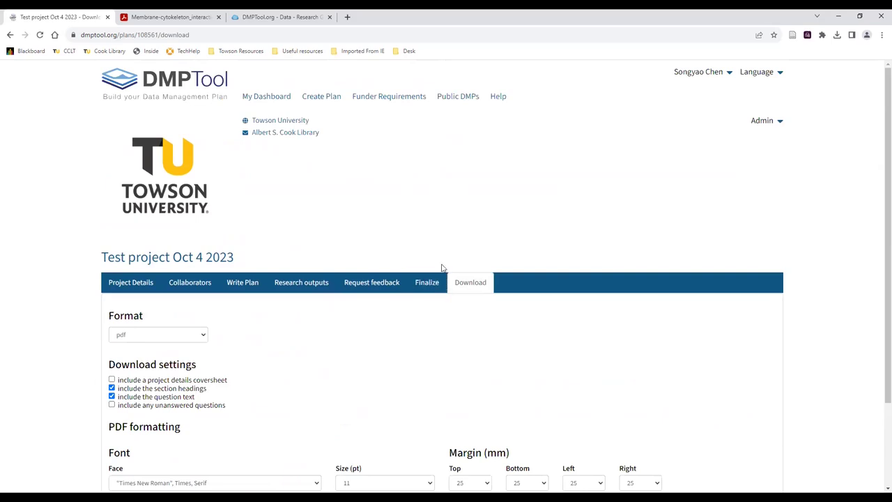
pyautogui.scroll(-1, 391, 279)
pyautogui.scroll(-1, 295, 259)
pyautogui.click(178, 229)
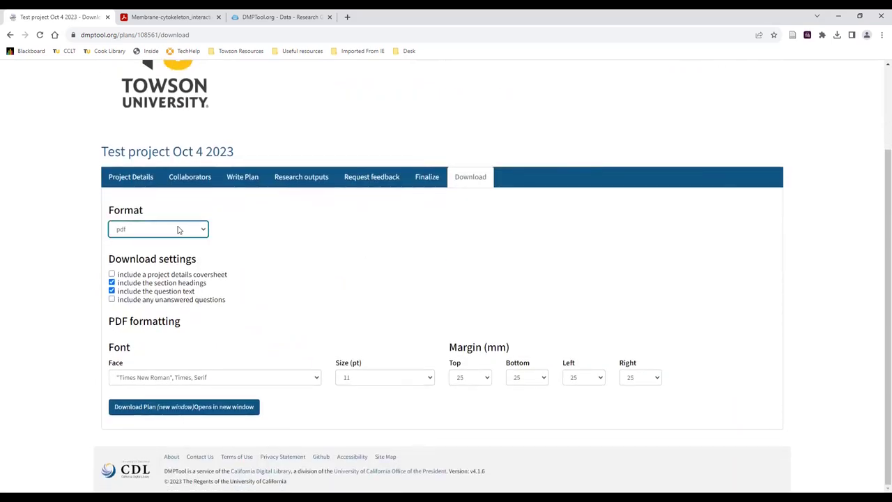
pyautogui.click(178, 229)
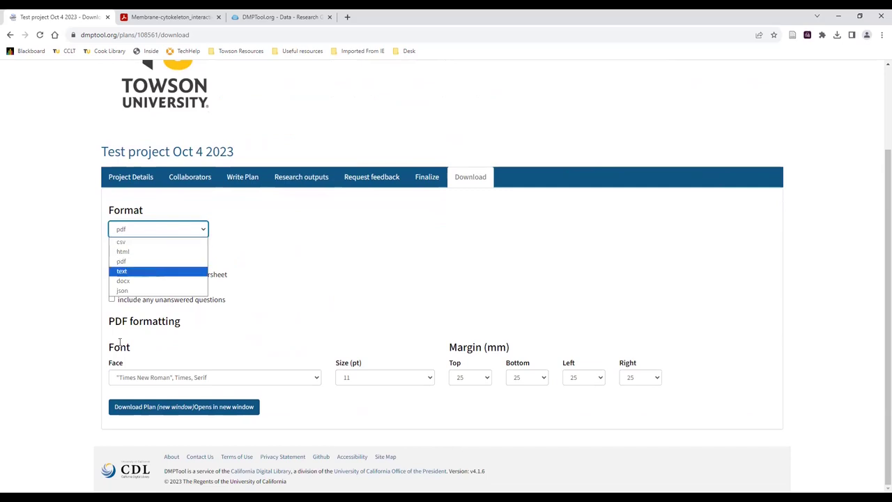
pyautogui.click(161, 271)
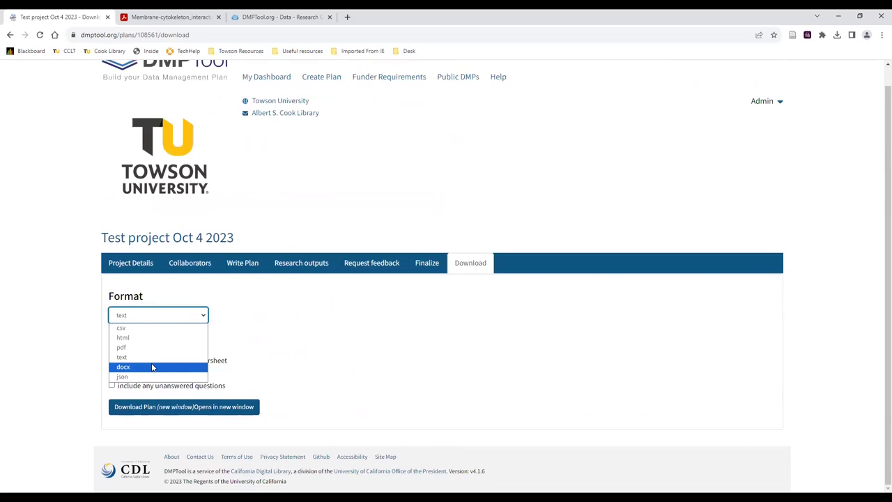
pyautogui.click(152, 367)
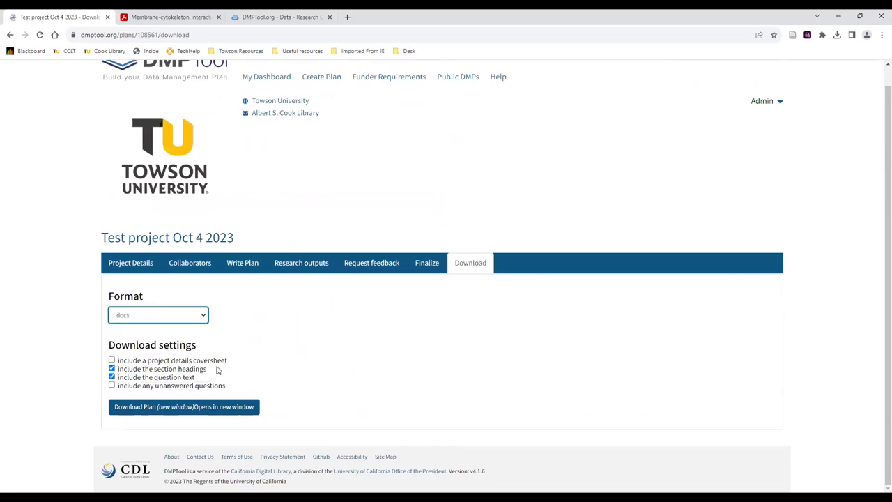